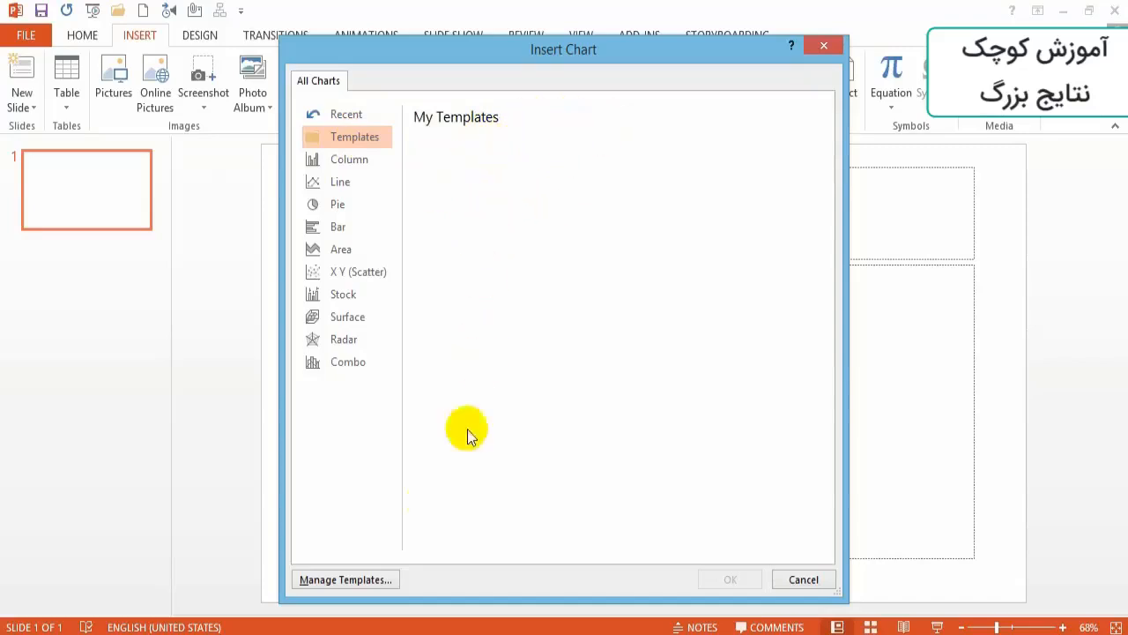
- Check the chart templates folder and preview the Column, Line, Pie and Bar chart categories
left_click(321, 579)
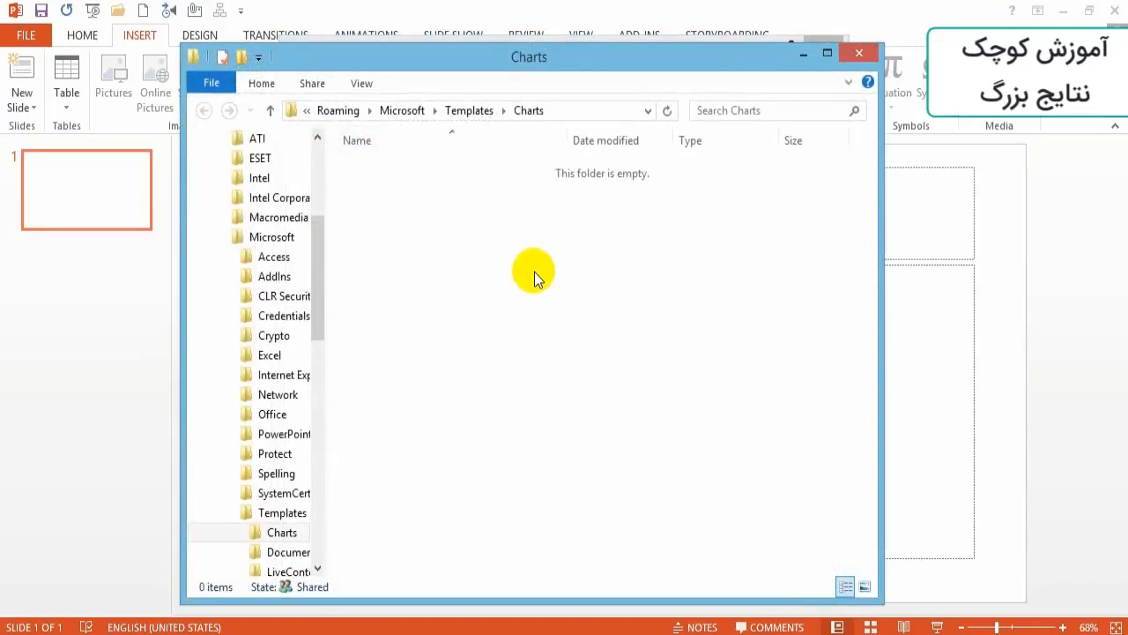
left_click(856, 56)
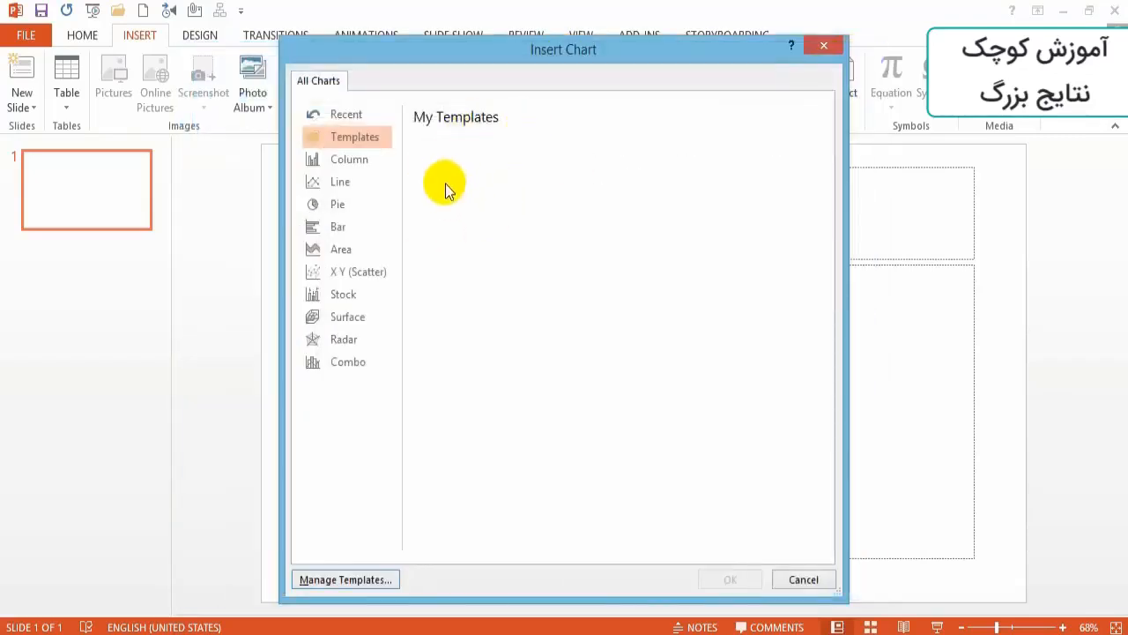
left_click(357, 161)
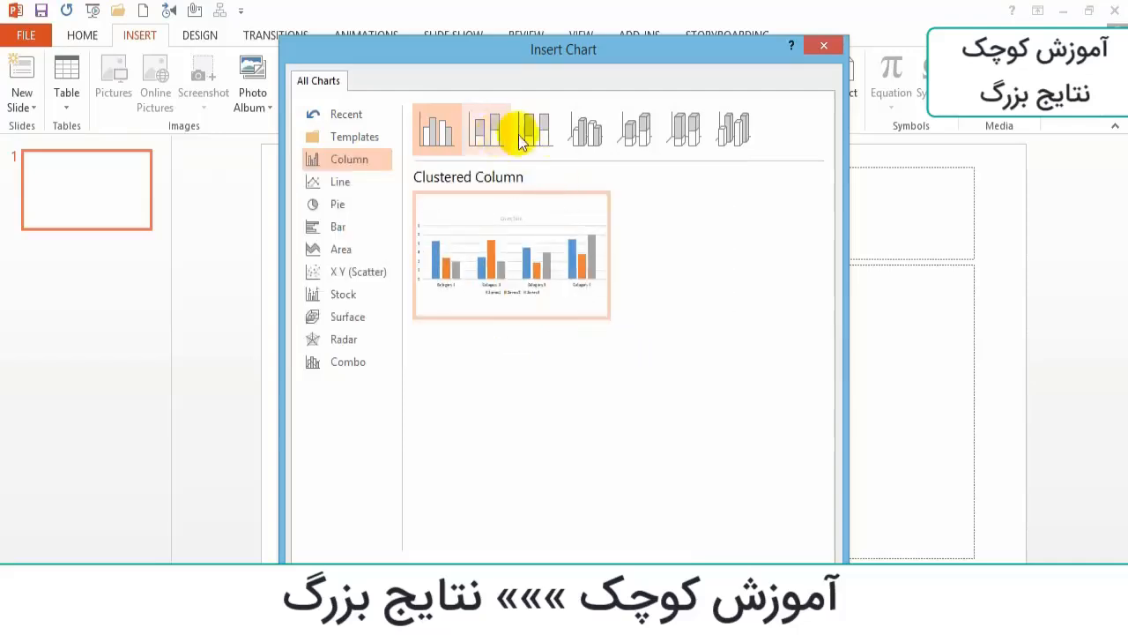
left_click(349, 187)
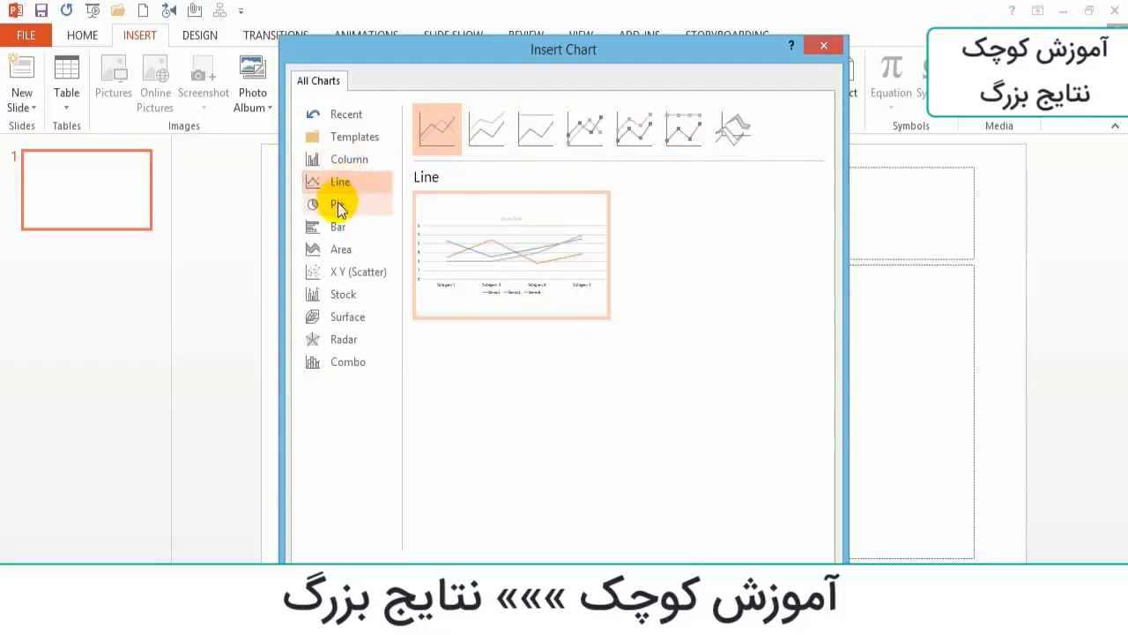
left_click(337, 201)
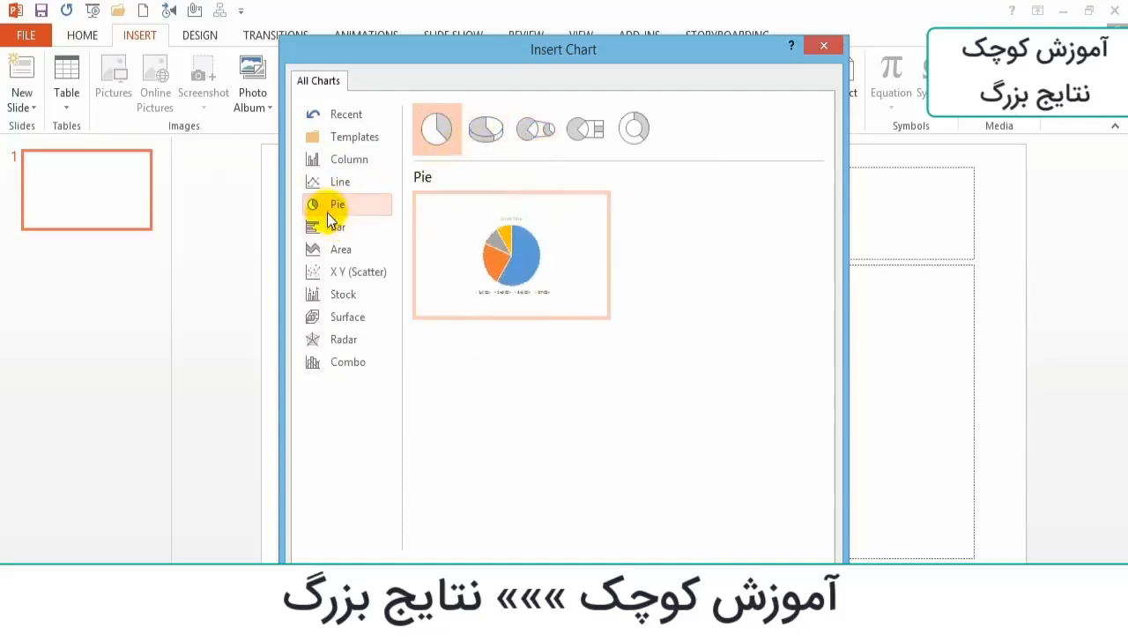
left_click(342, 235)
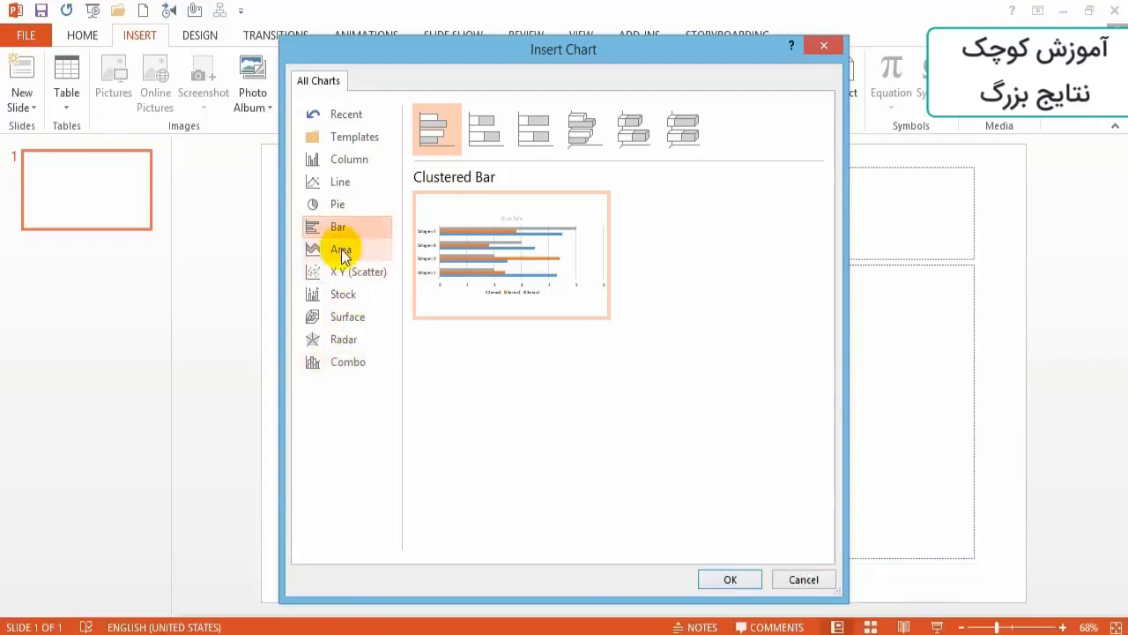
- Preview the Area, X Y (Scatter), Stock, Surface, Radar and Combo chart categories
left_click(340, 248)
mouse_move(488, 249)
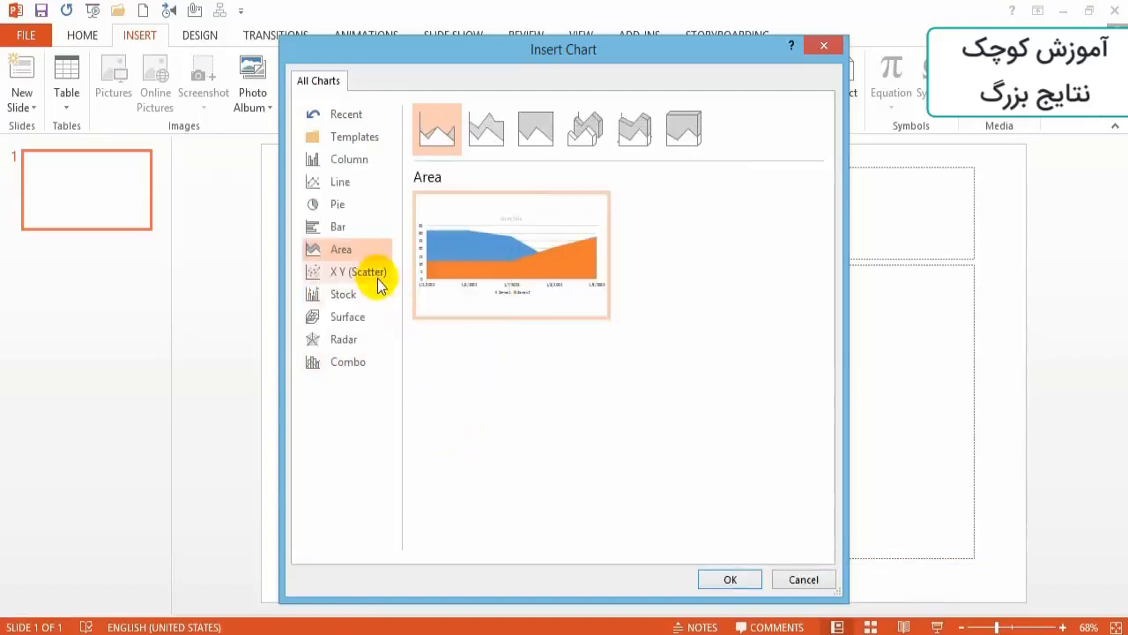
left_click(352, 273)
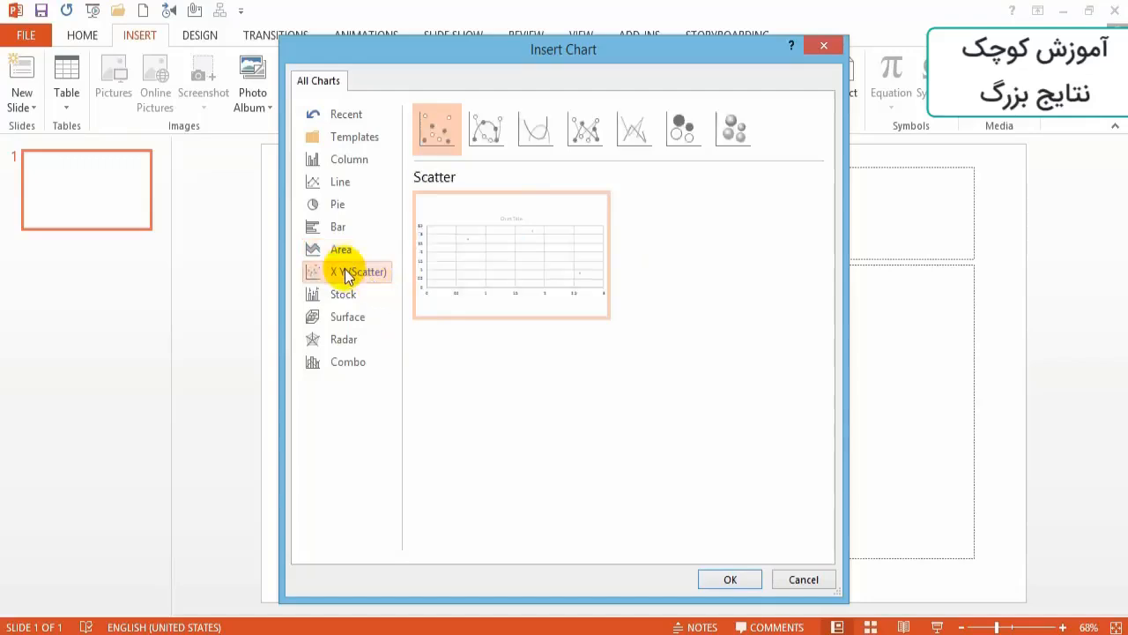
mouse_move(511, 234)
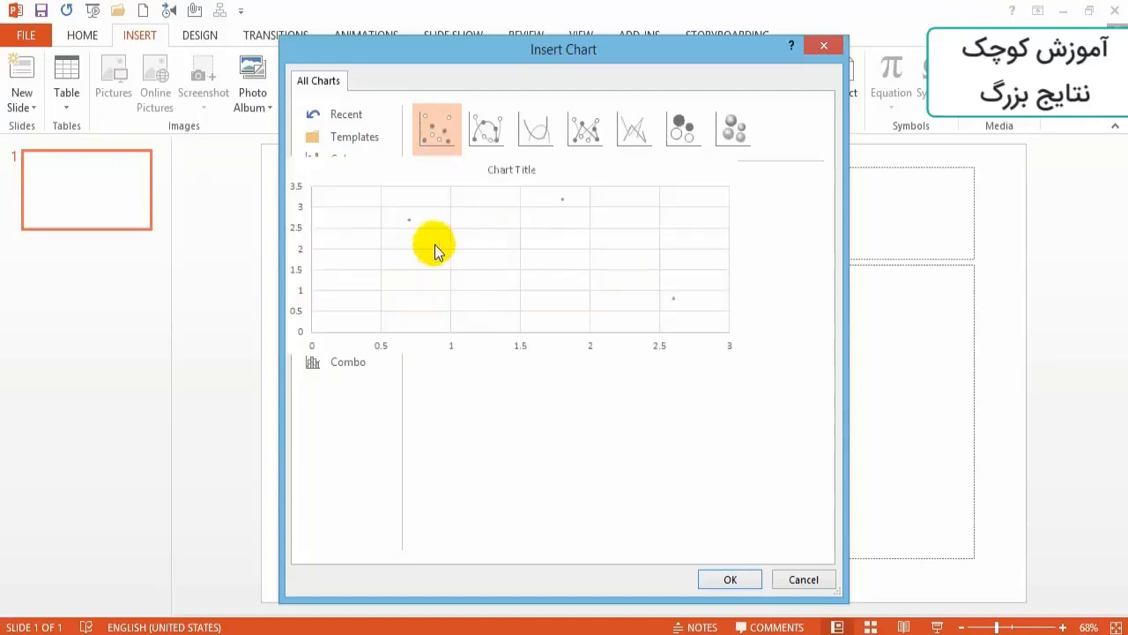
mouse_move(469, 265)
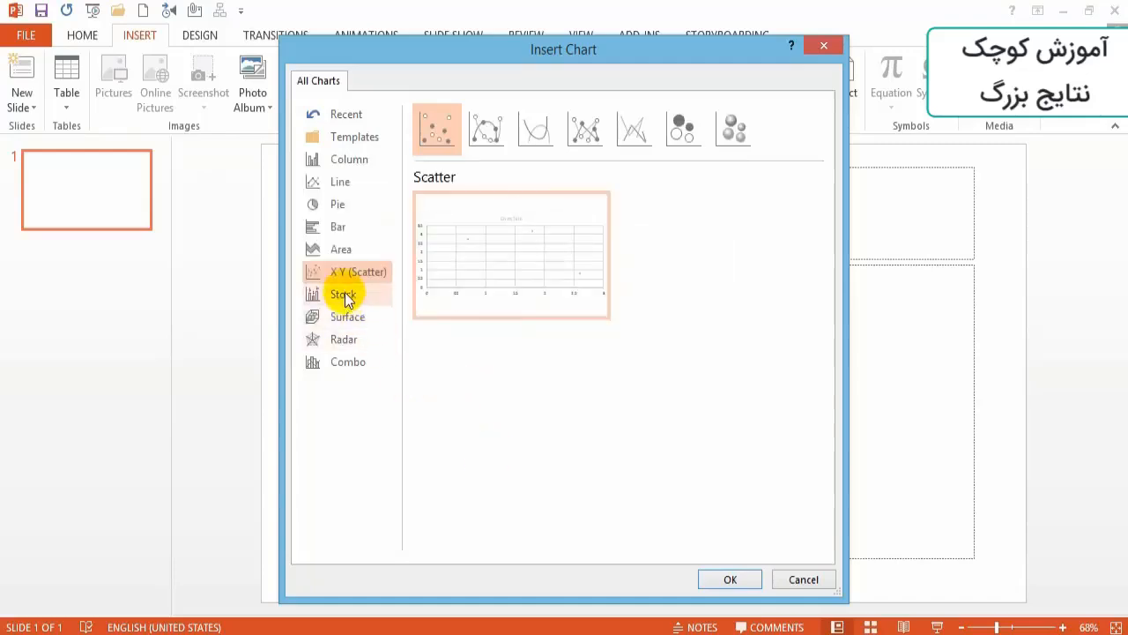
left_click(344, 297)
mouse_move(478, 253)
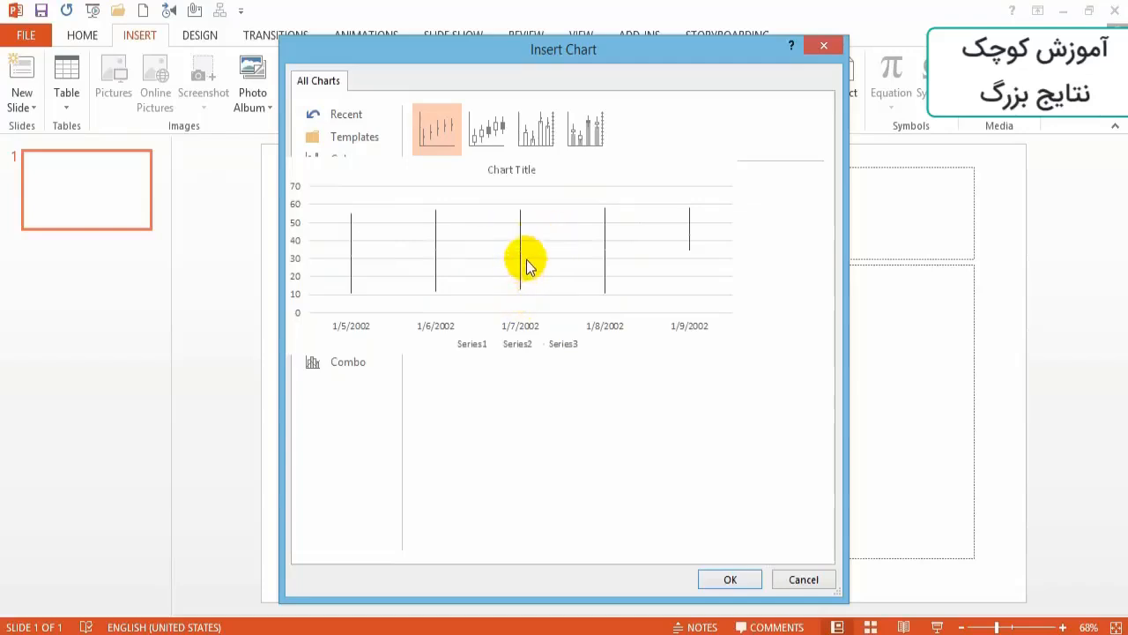
left_click(345, 316)
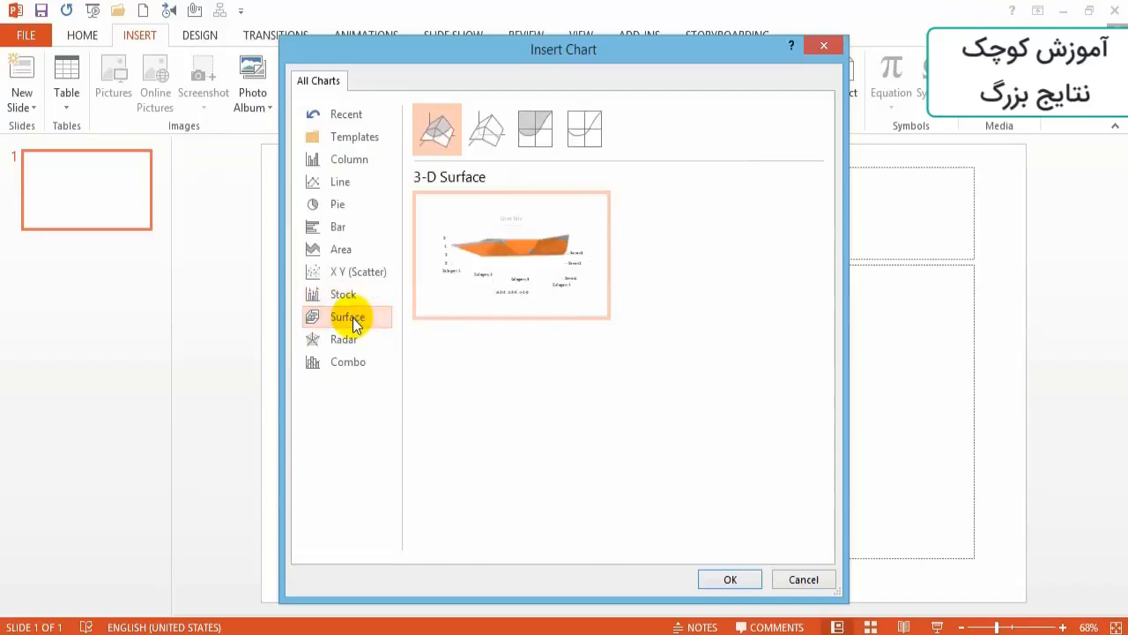
left_click(346, 339)
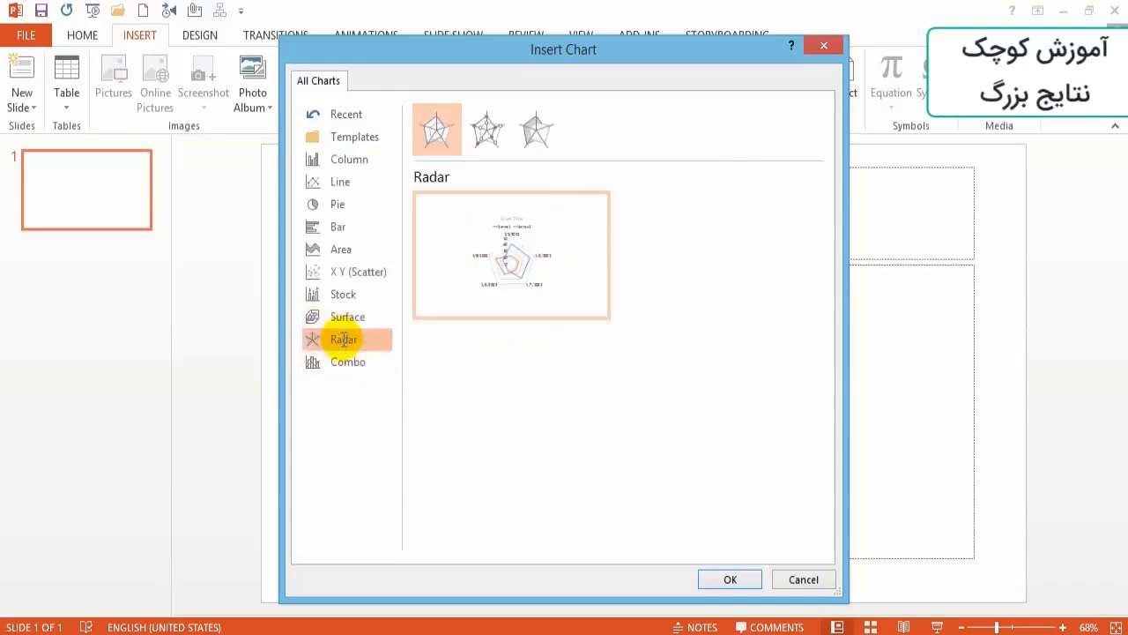
mouse_move(443, 273)
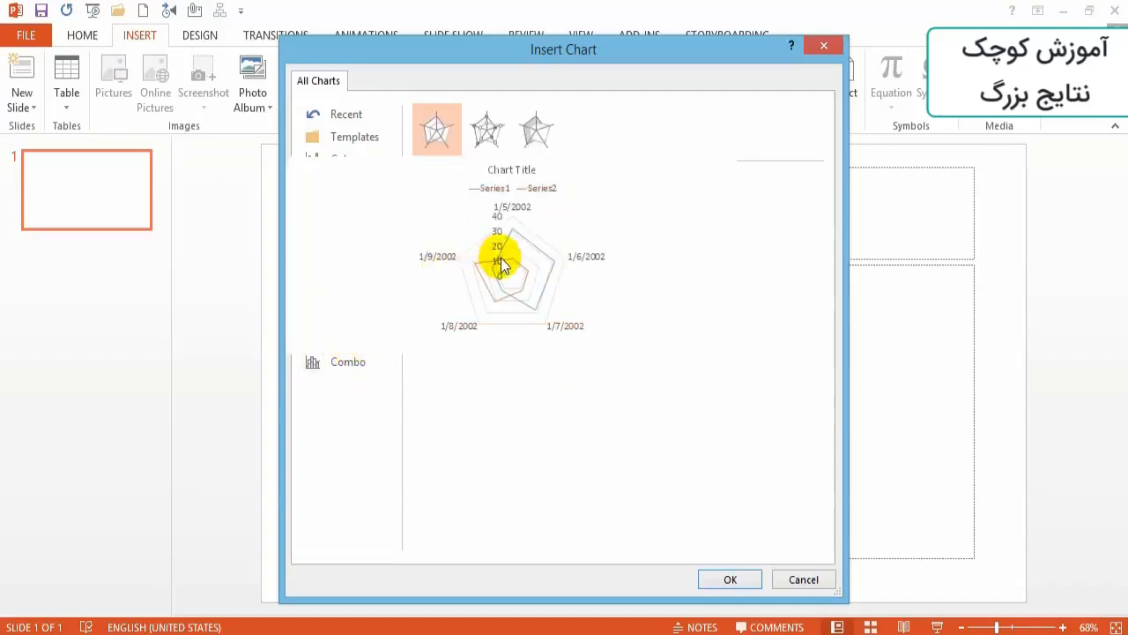
left_click(352, 361)
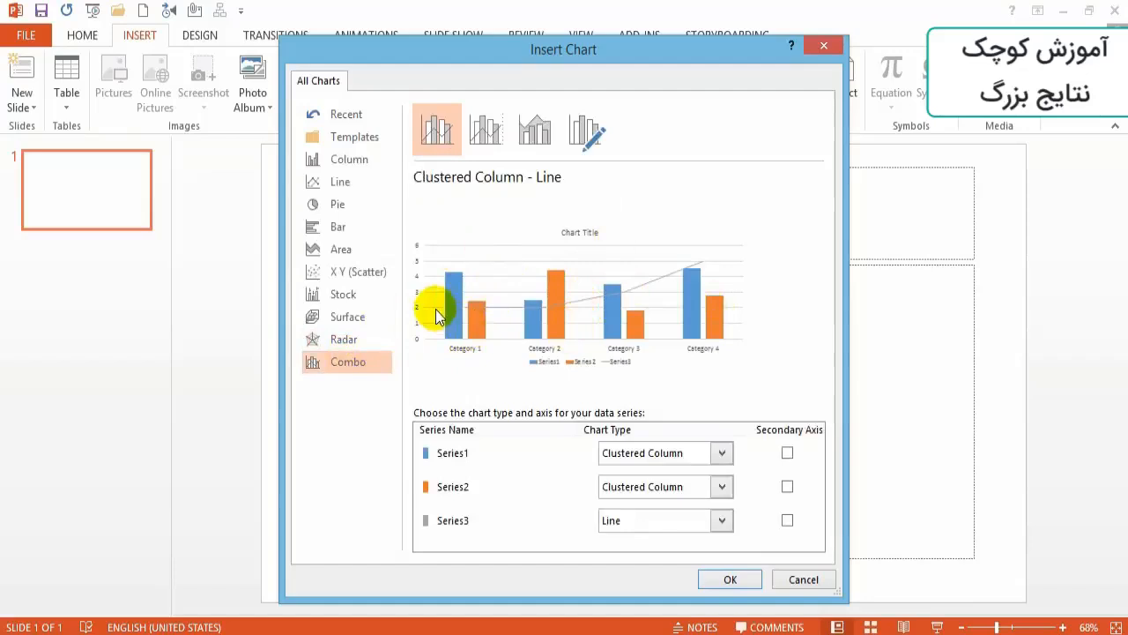
- Compare the Column chart variants, from clustered and stacked to their 3-D versions
left_click(365, 160)
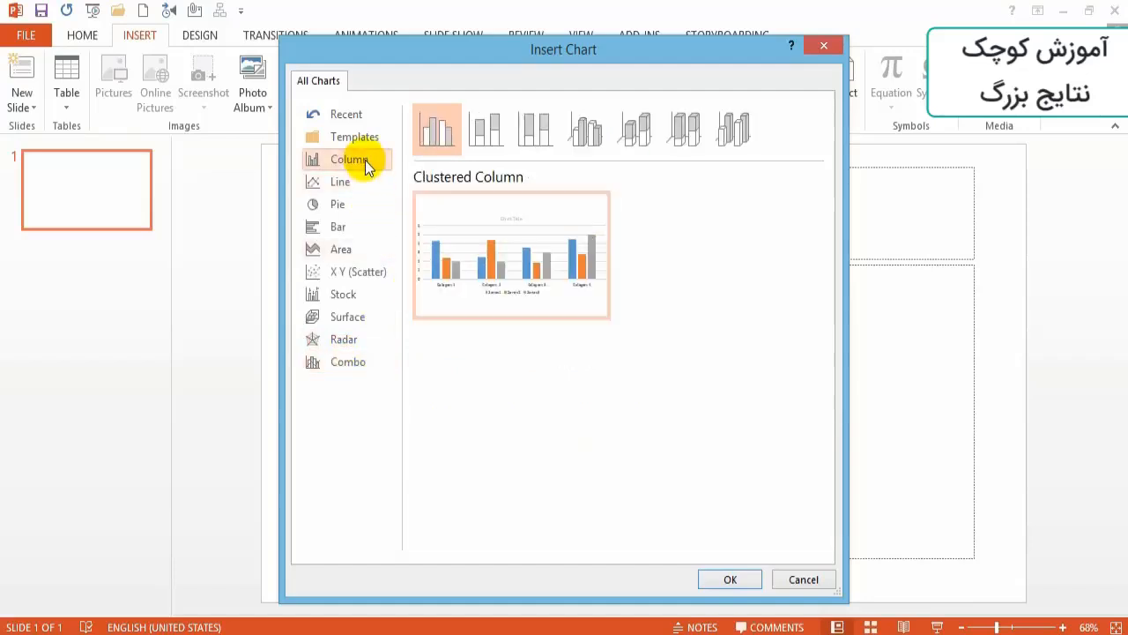
left_click(484, 131)
left_click(529, 131)
left_click(571, 134)
left_click(639, 131)
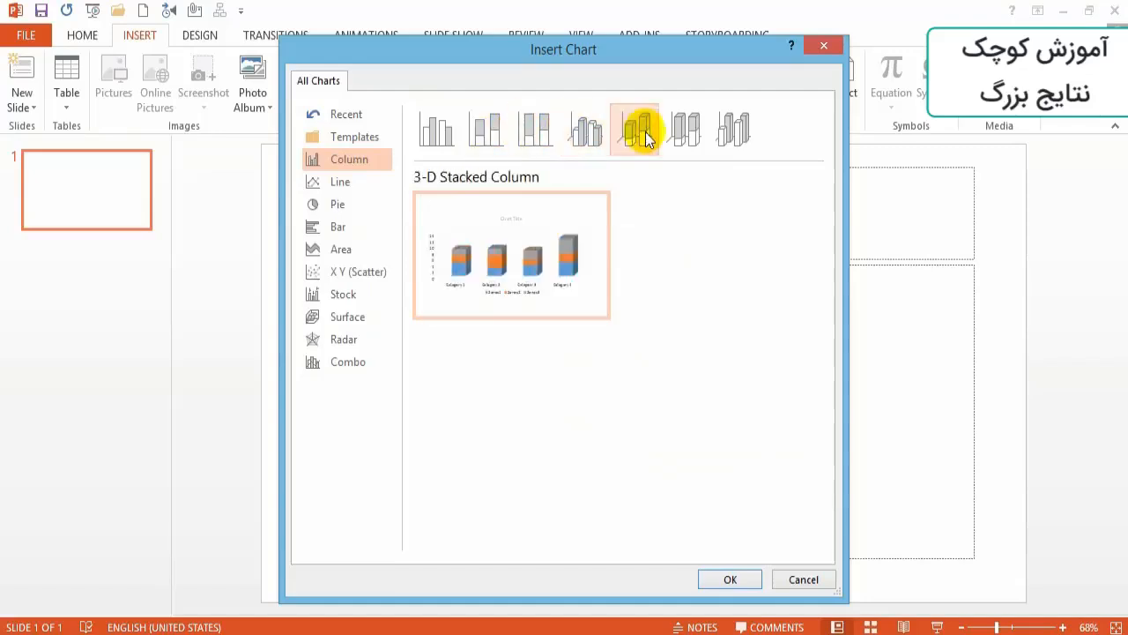
left_click(734, 130)
left_click(687, 130)
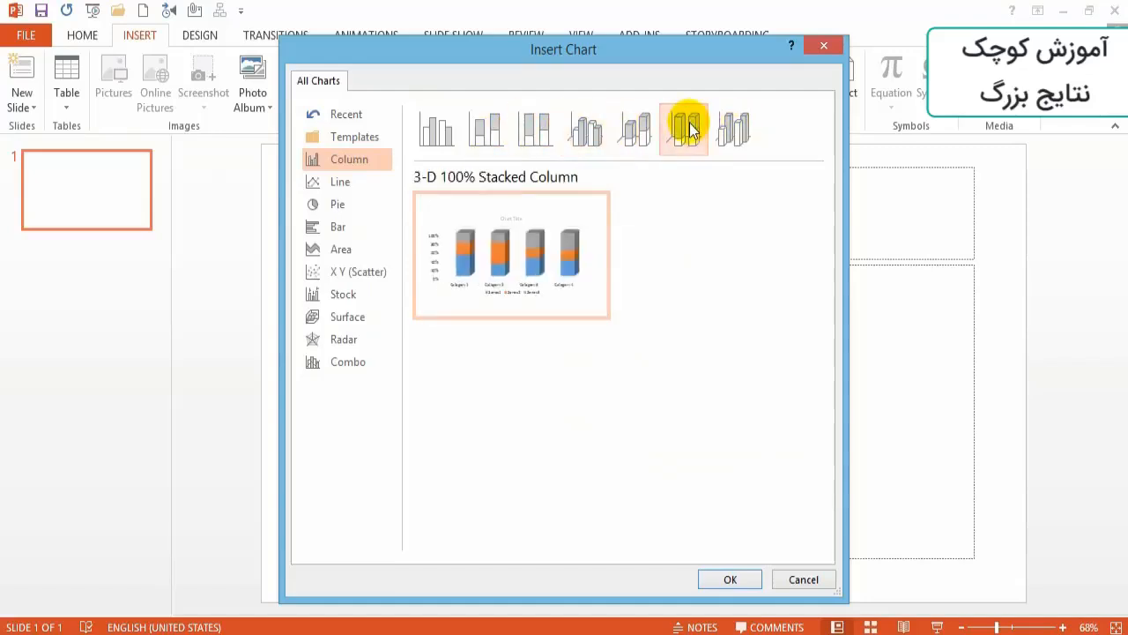
mouse_move(516, 262)
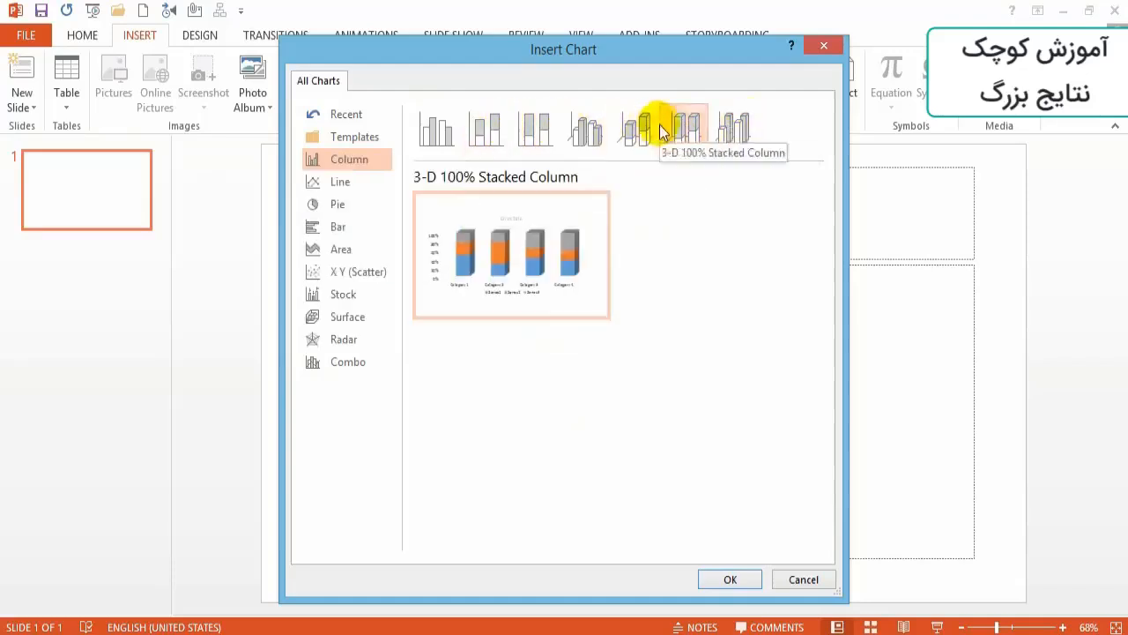
left_click(437, 124)
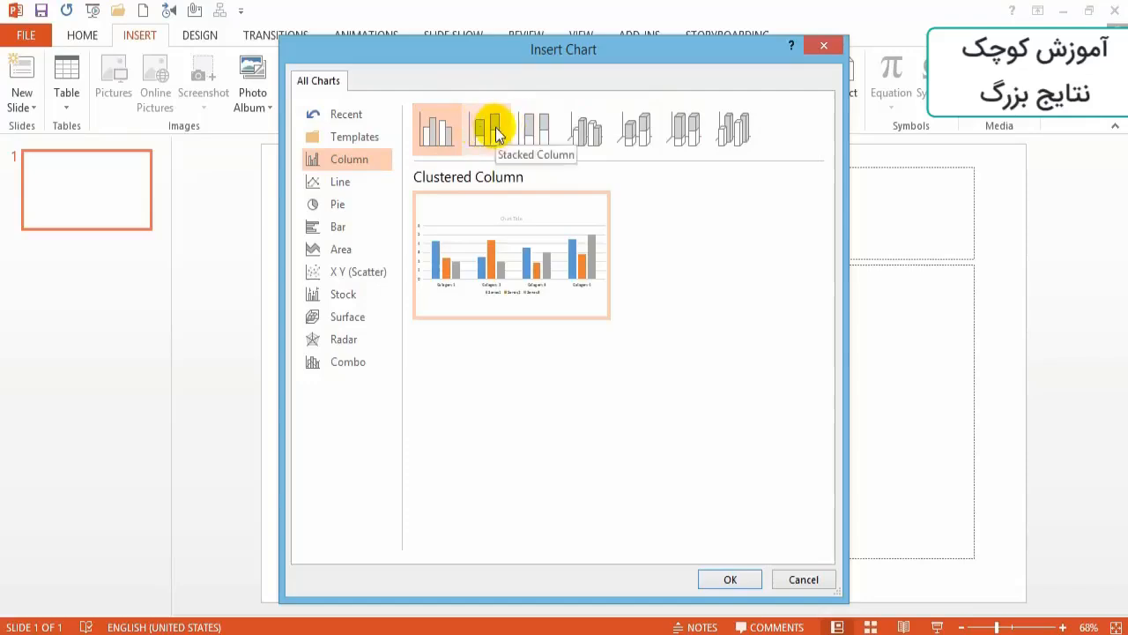
left_click(495, 130)
left_click(536, 131)
left_click(586, 130)
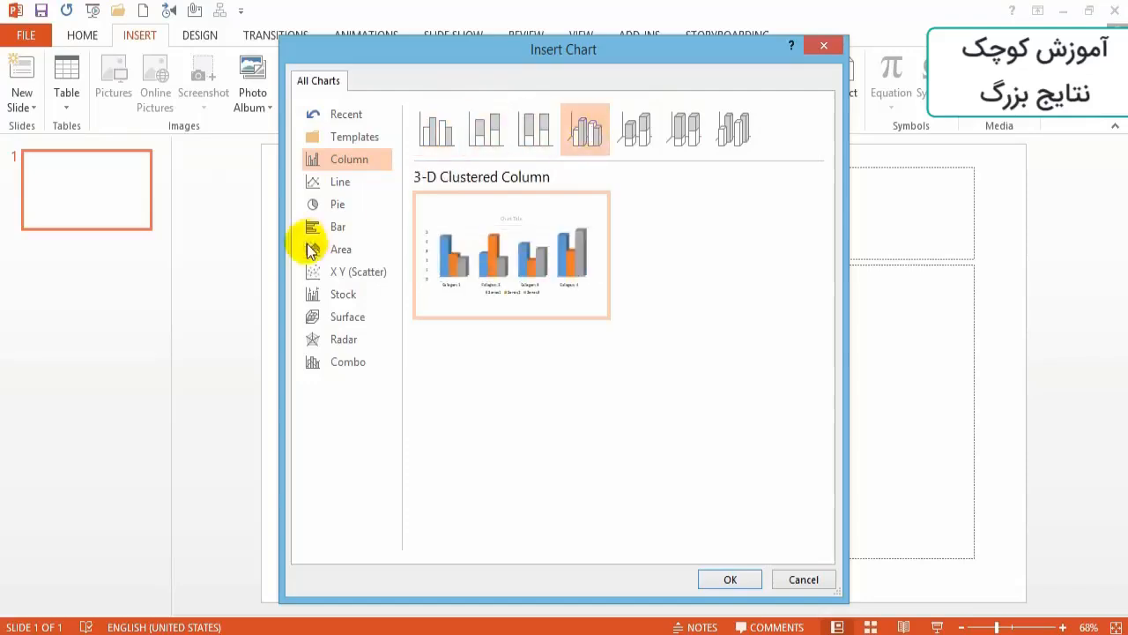
- Preview several Line chart variants and the 3-D variants of the Bar chart
left_click(317, 183)
left_click(535, 132)
mouse_move(570, 197)
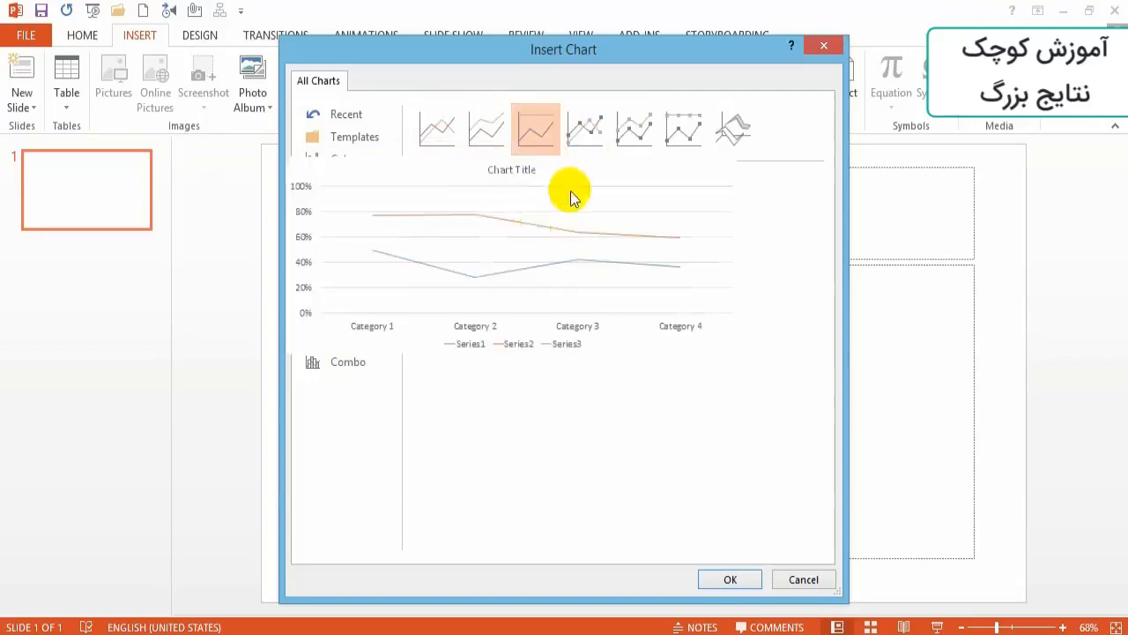
left_click(627, 124)
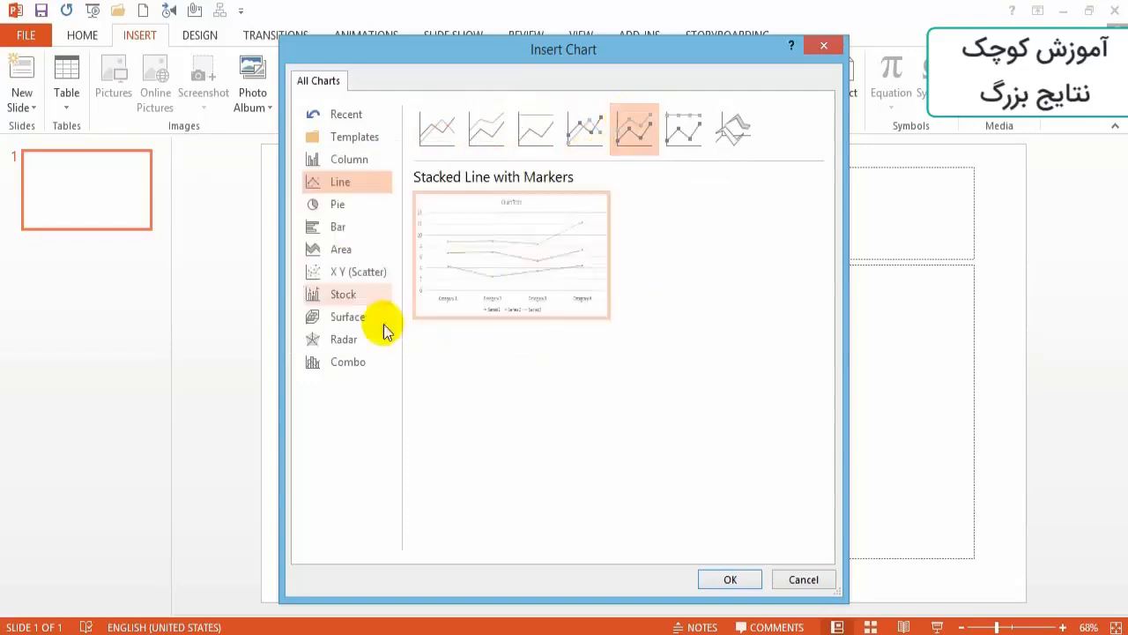
left_click(315, 228)
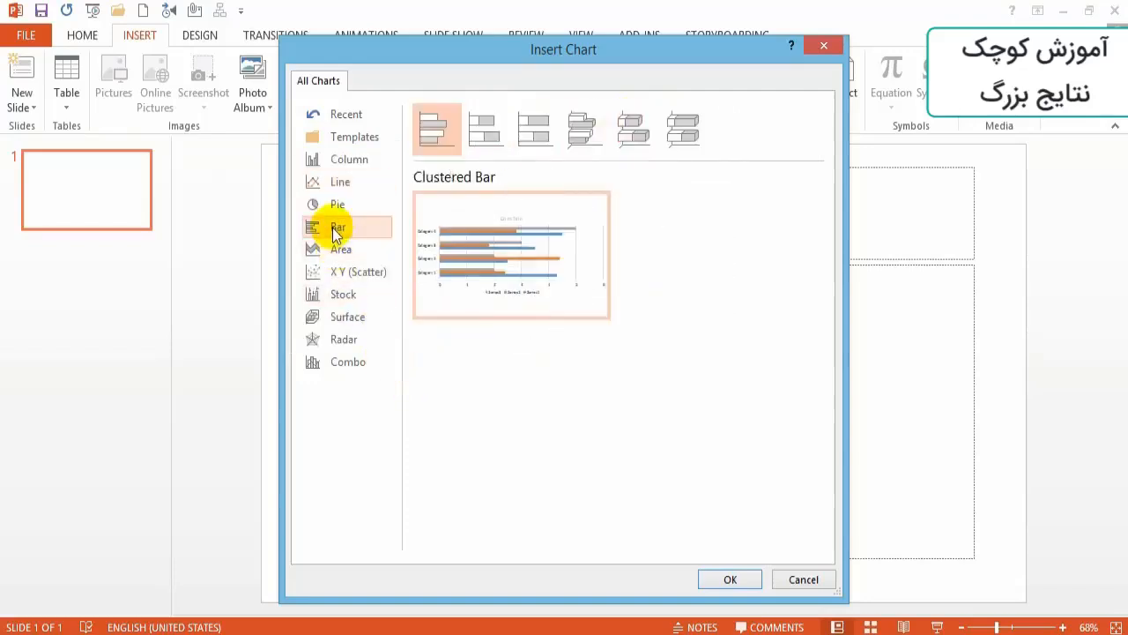
left_click(600, 128)
left_click(634, 133)
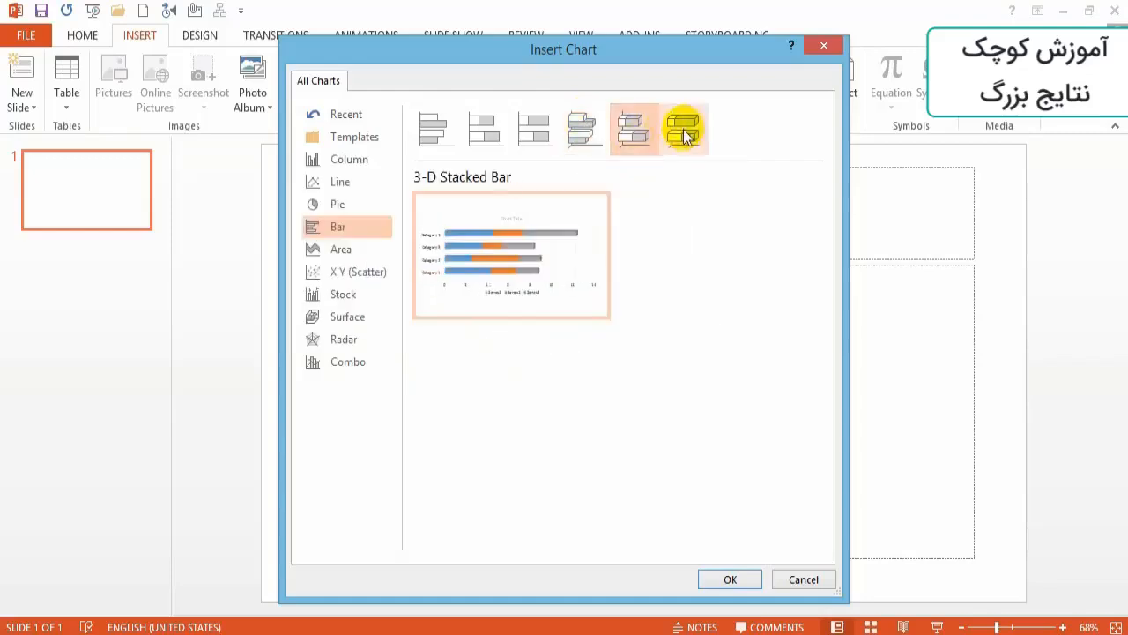
mouse_move(515, 245)
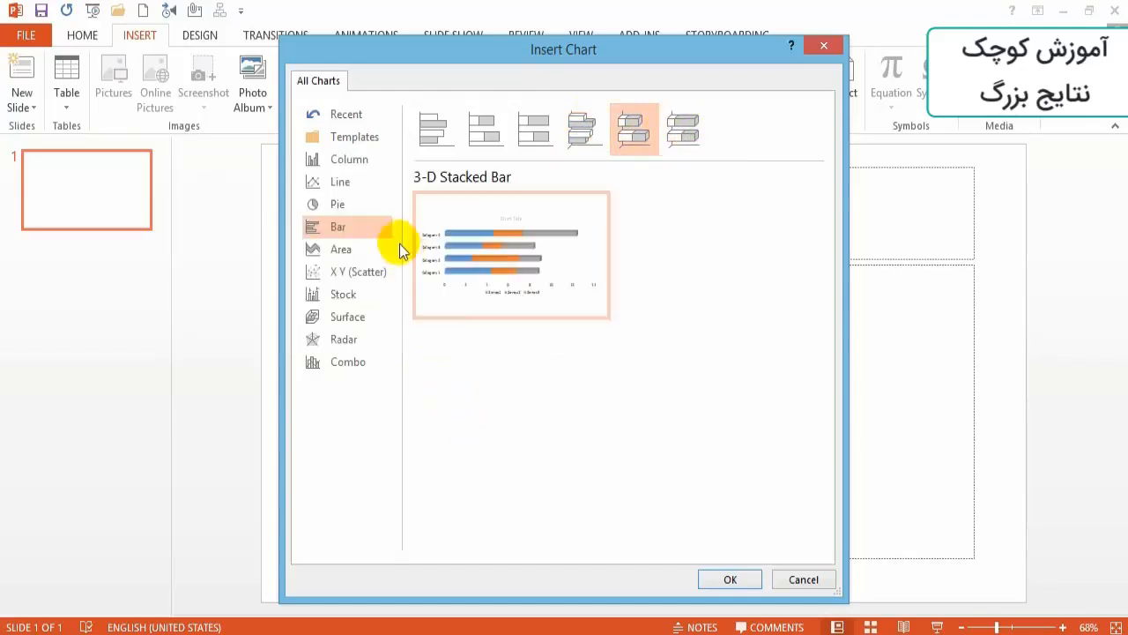
- Insert a 3-D pie chart on the slide
left_click(351, 204)
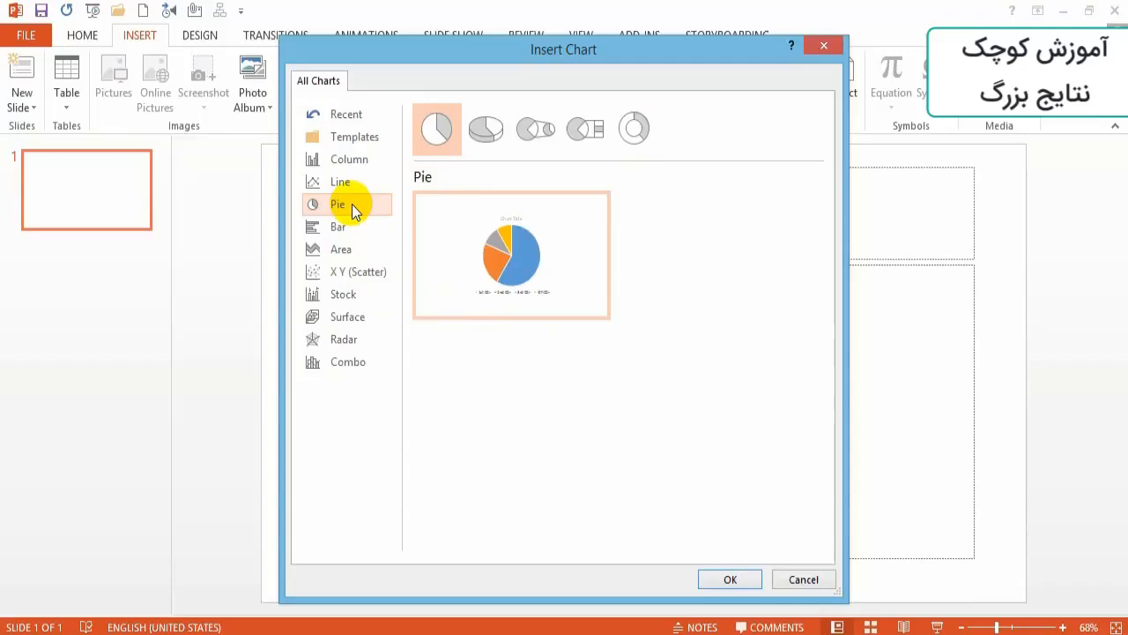
left_click(487, 129)
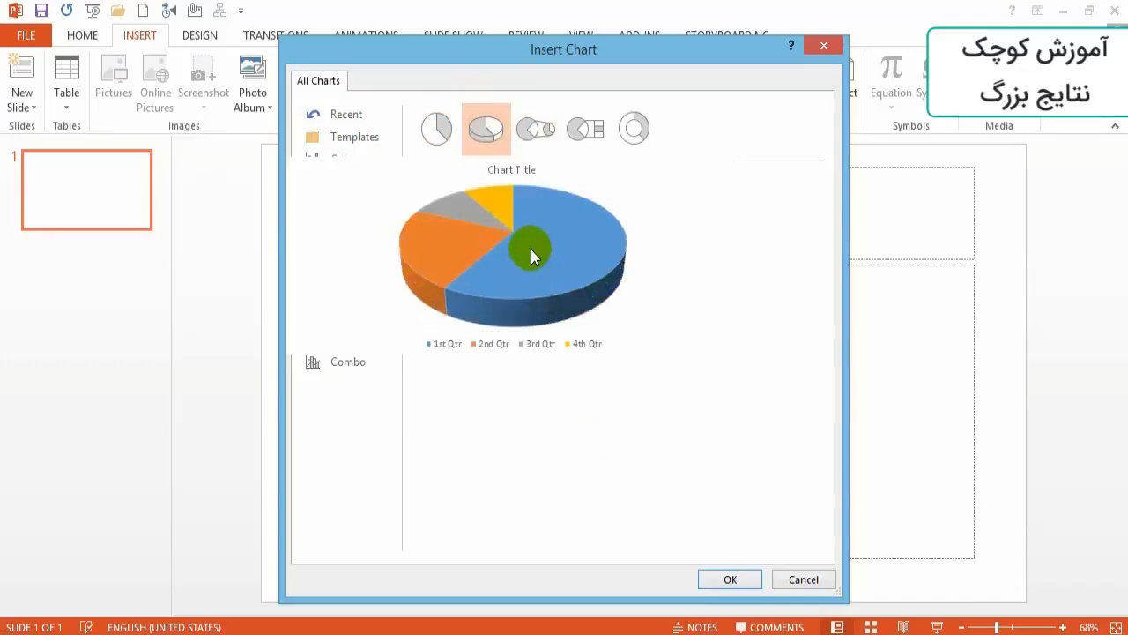
left_click(730, 579)
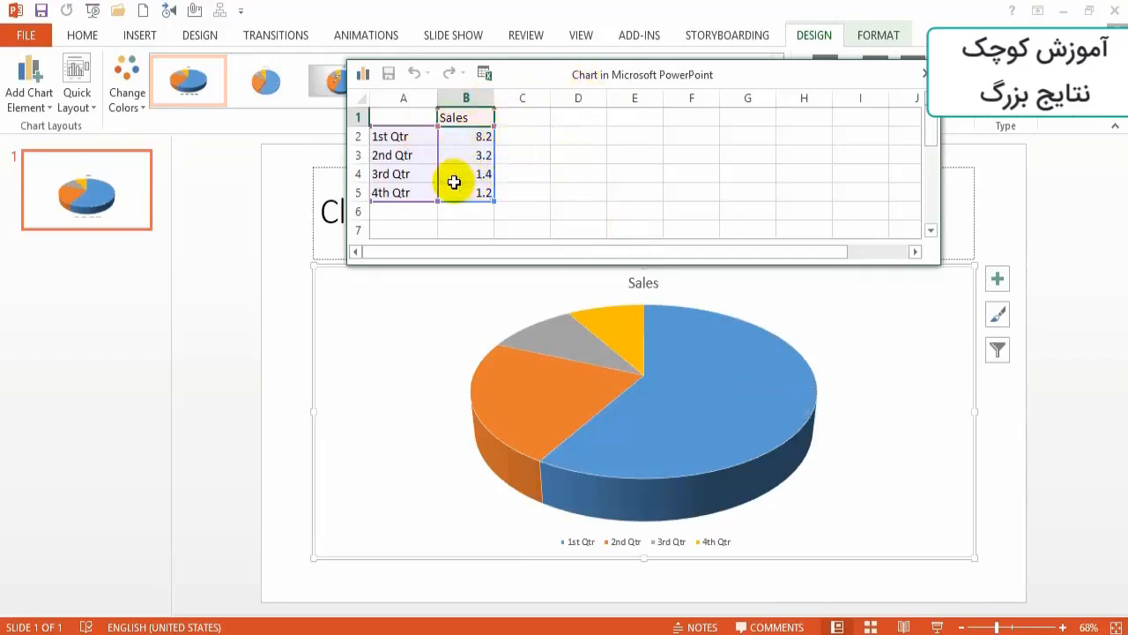
- Replace the first category of the chart data with the label "سی" and set its value to 50
left_click(405, 139)
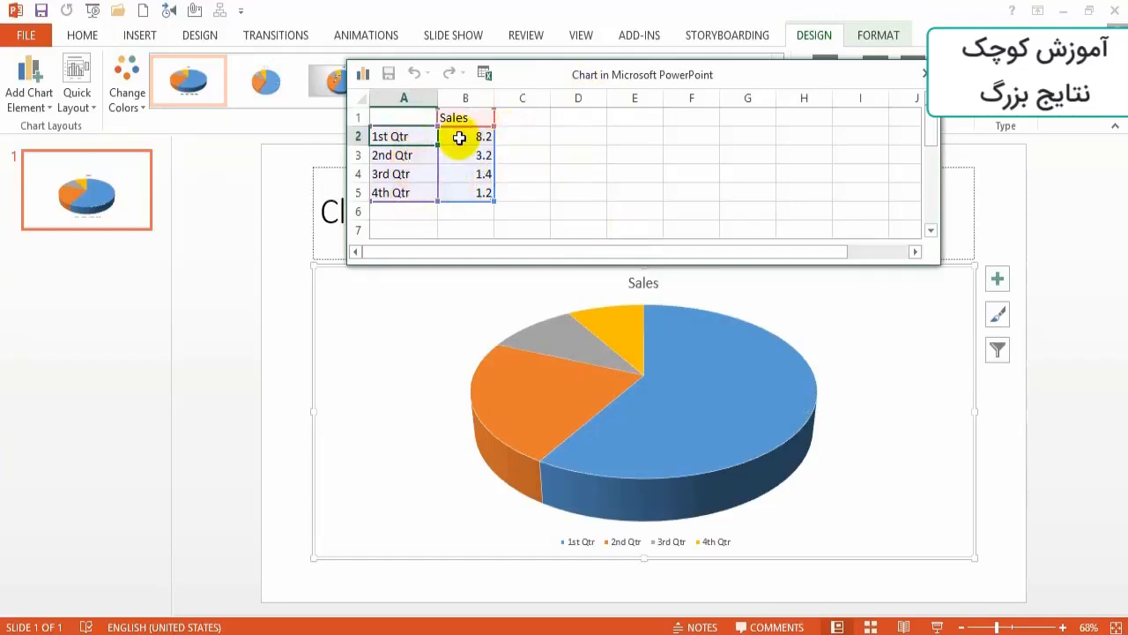
left_click(411, 116)
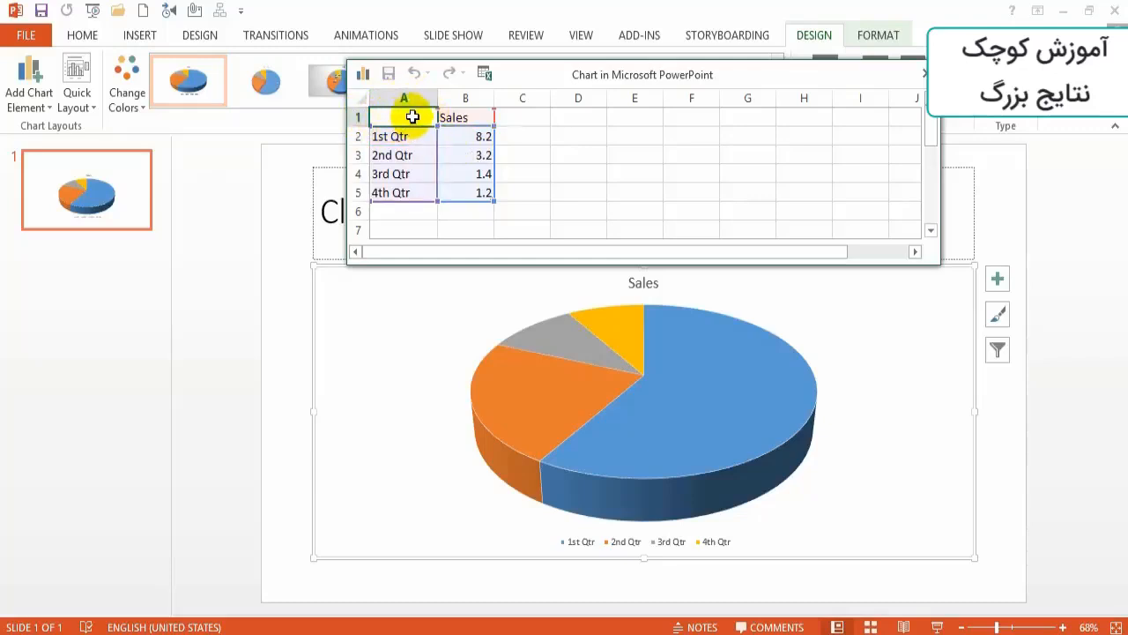
left_click(407, 135)
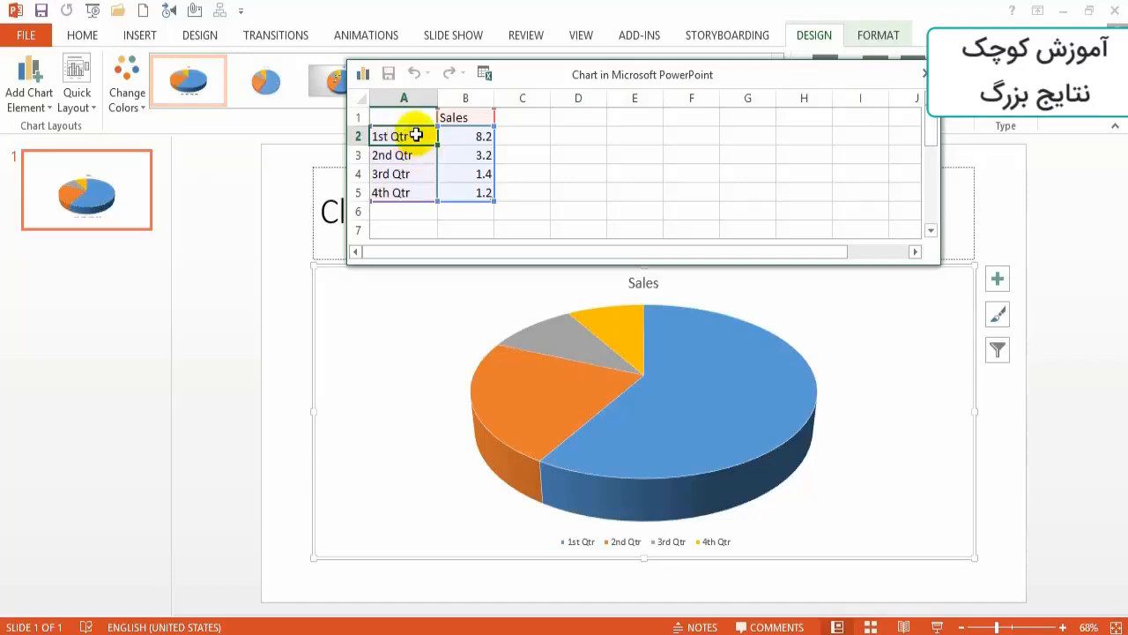
key("Delete")
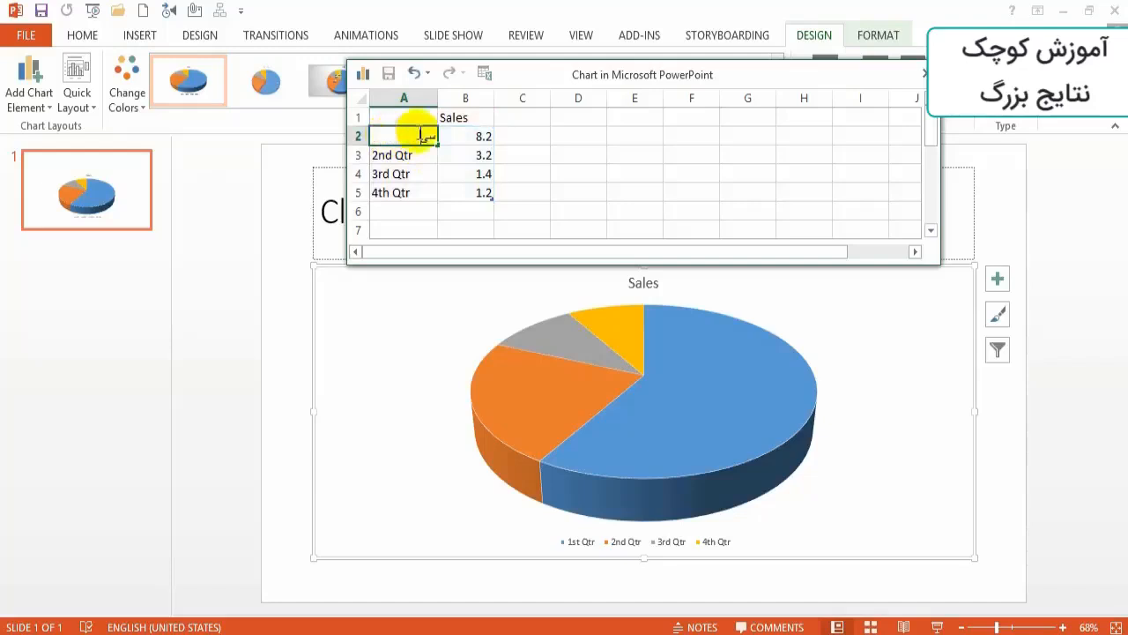
left_click(453, 136)
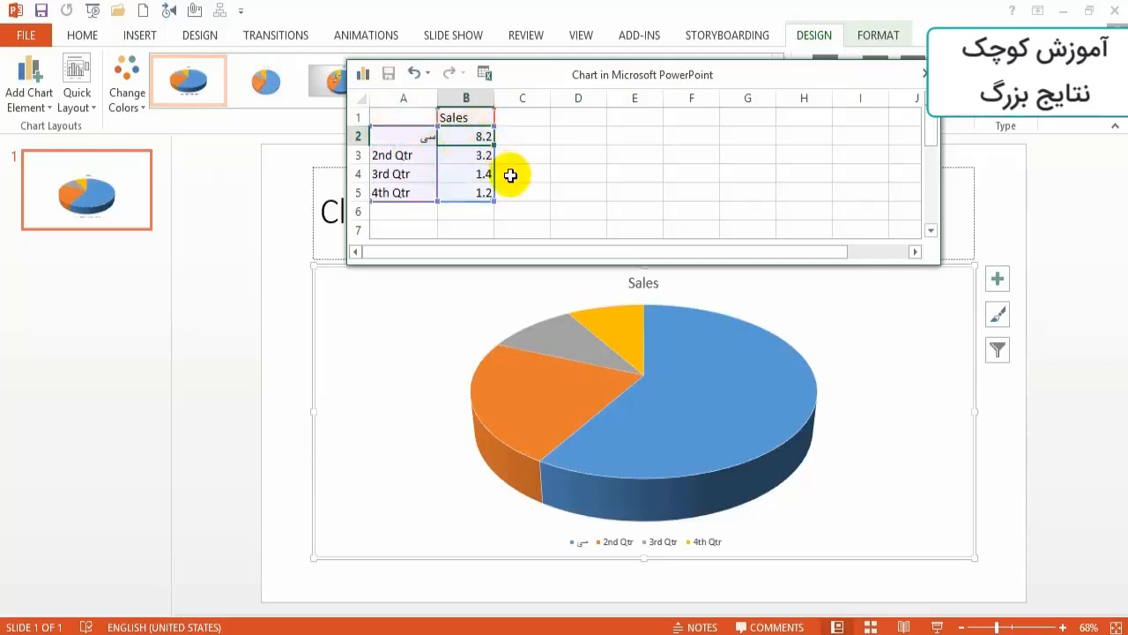
type("50")
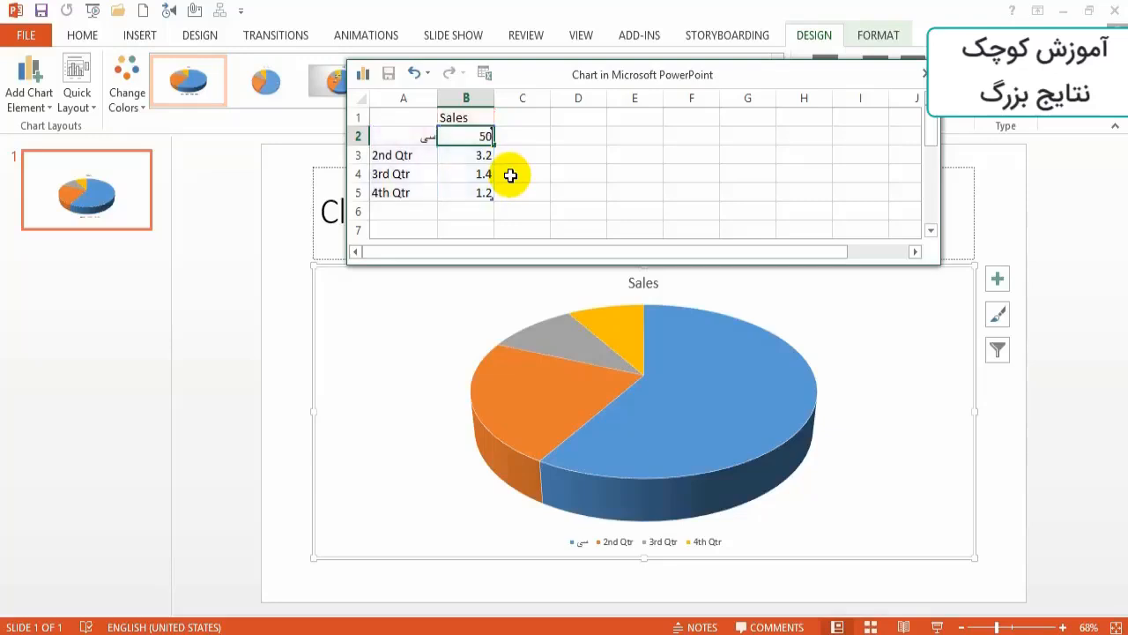
- Rename the second category of the chart data to "اکسل" and set its value to 15
left_click(421, 157)
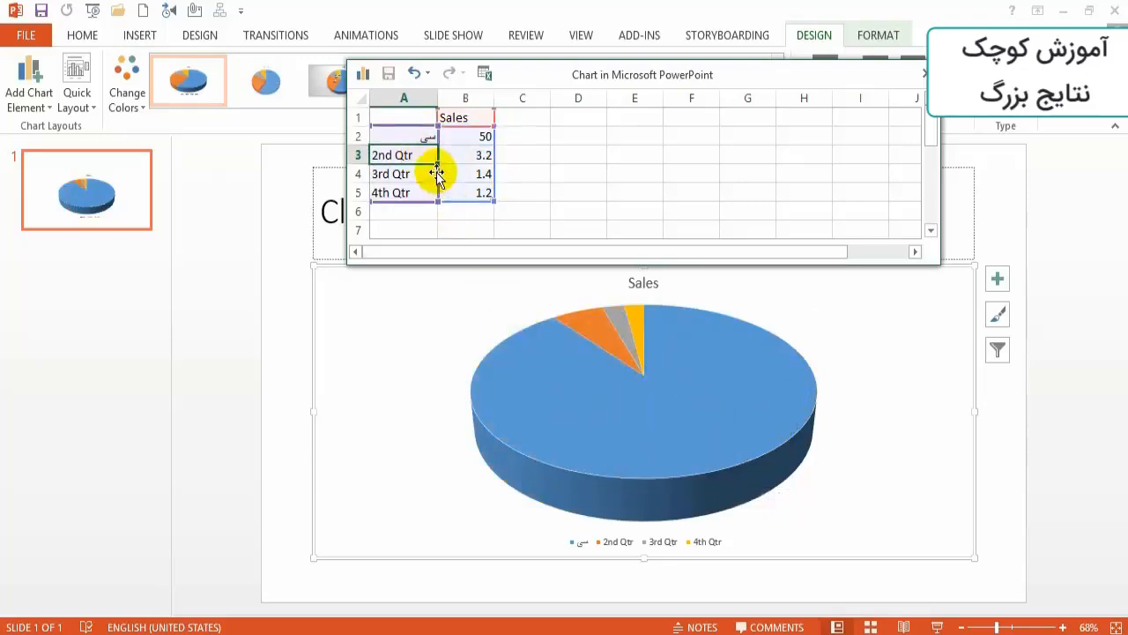
type("کا")
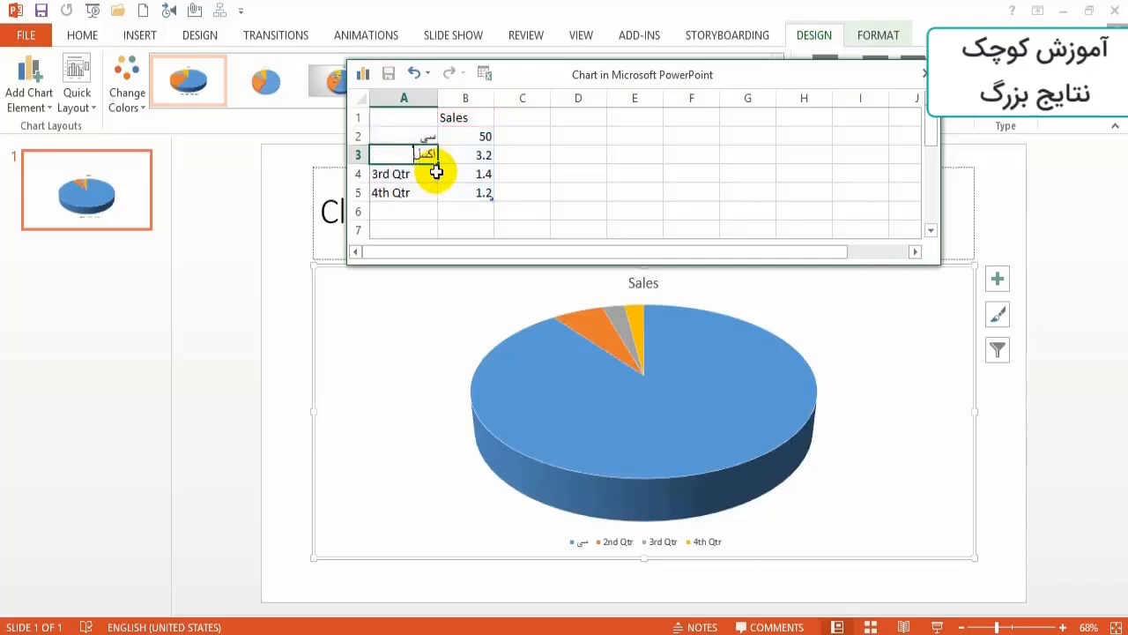
type("سل")
left_click(476, 156)
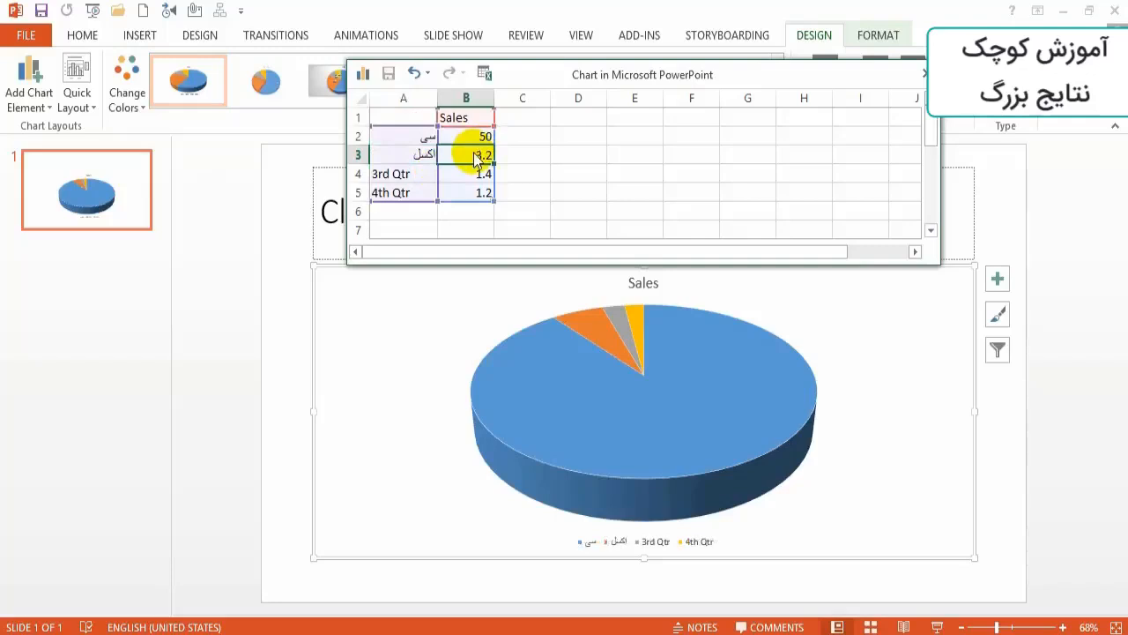
type("15")
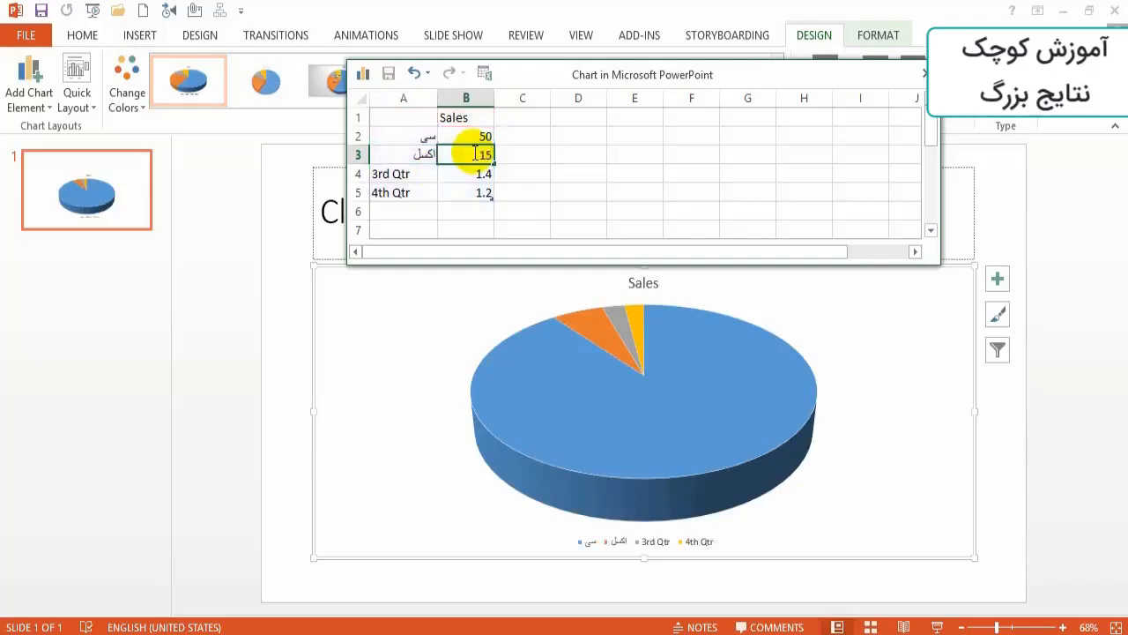
- Rename the third category of the chart data to "هوش مصنوعی" and set its value to 60
left_click(412, 174)
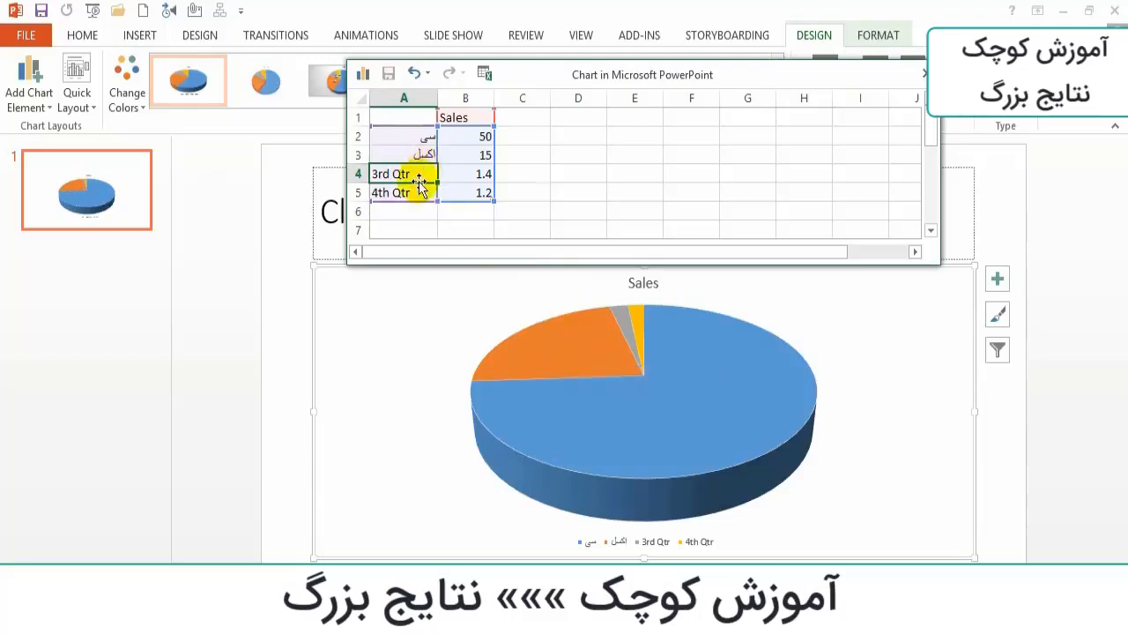
type("هو")
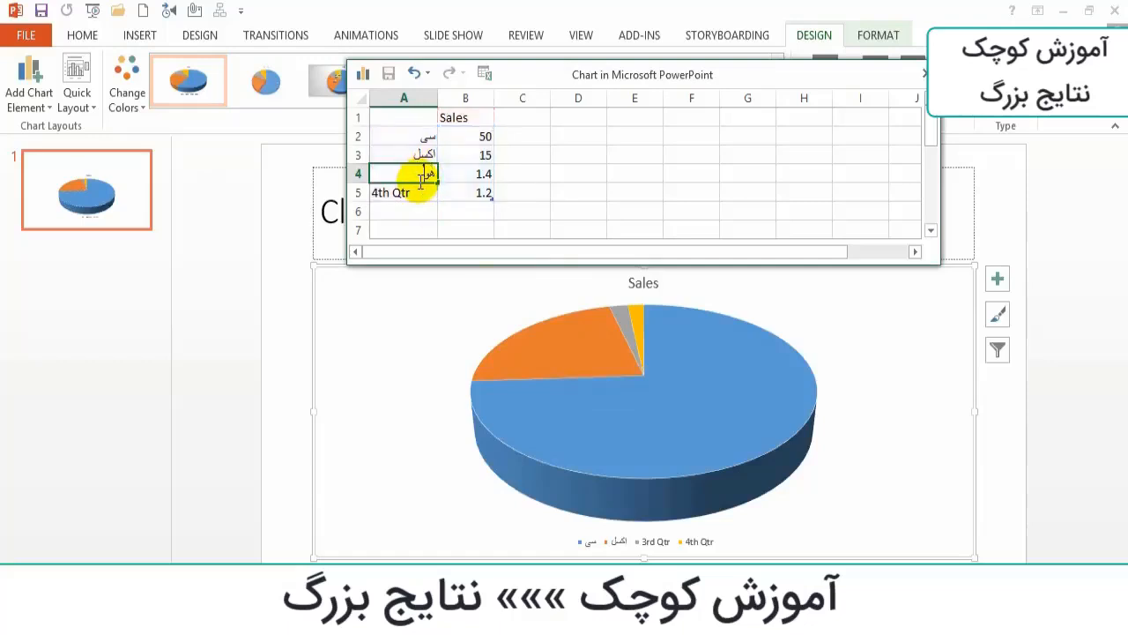
type("ش مصنوعی")
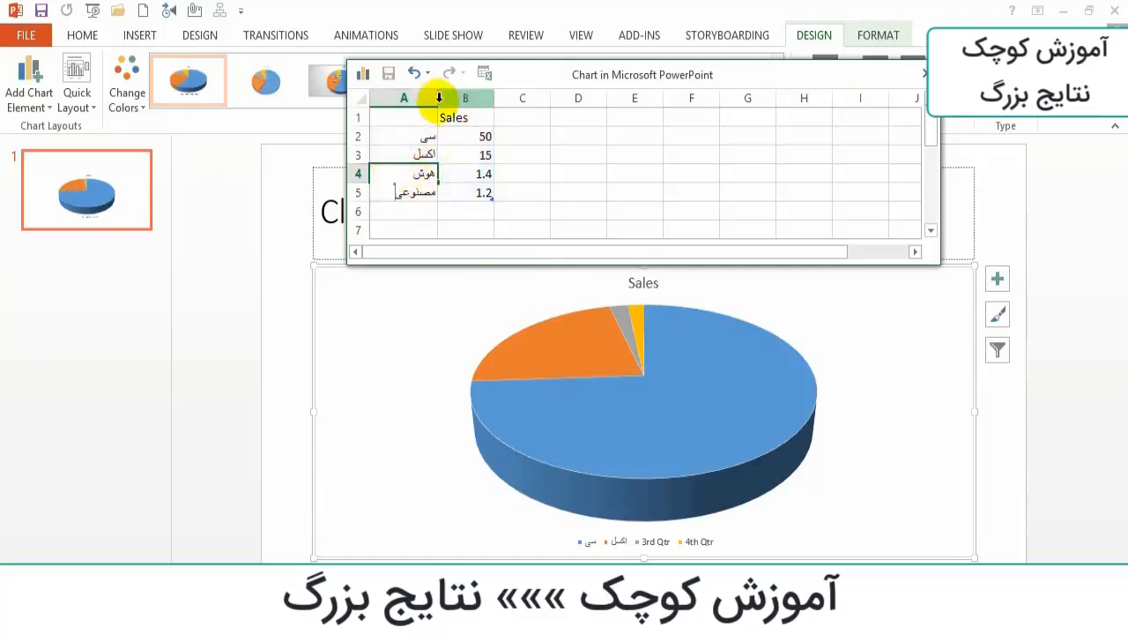
left_click(451, 173)
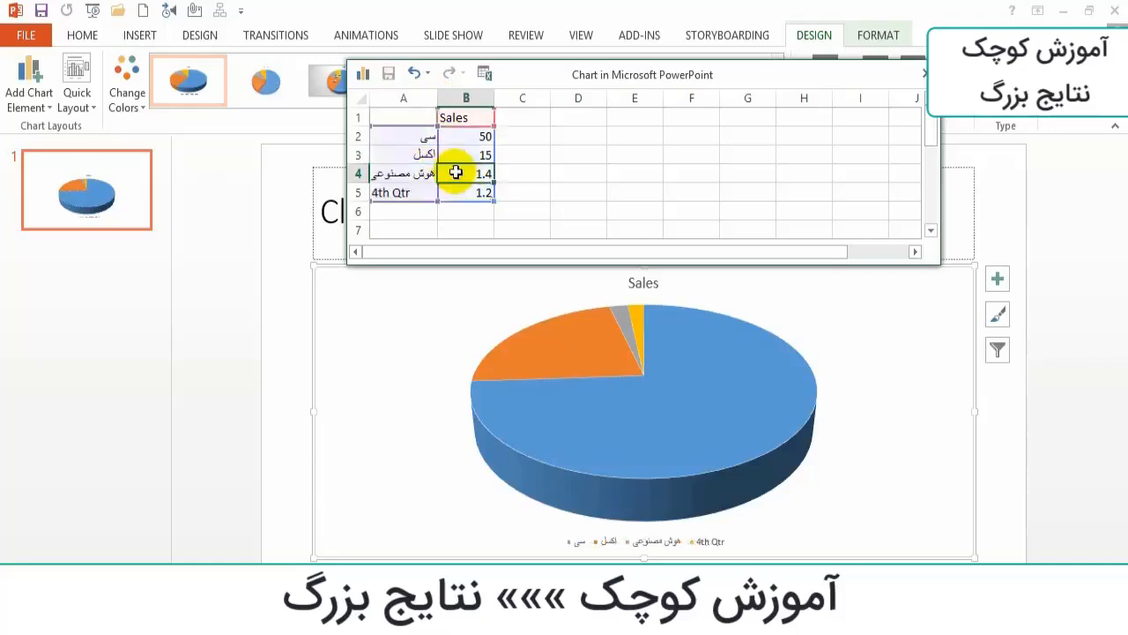
type("60")
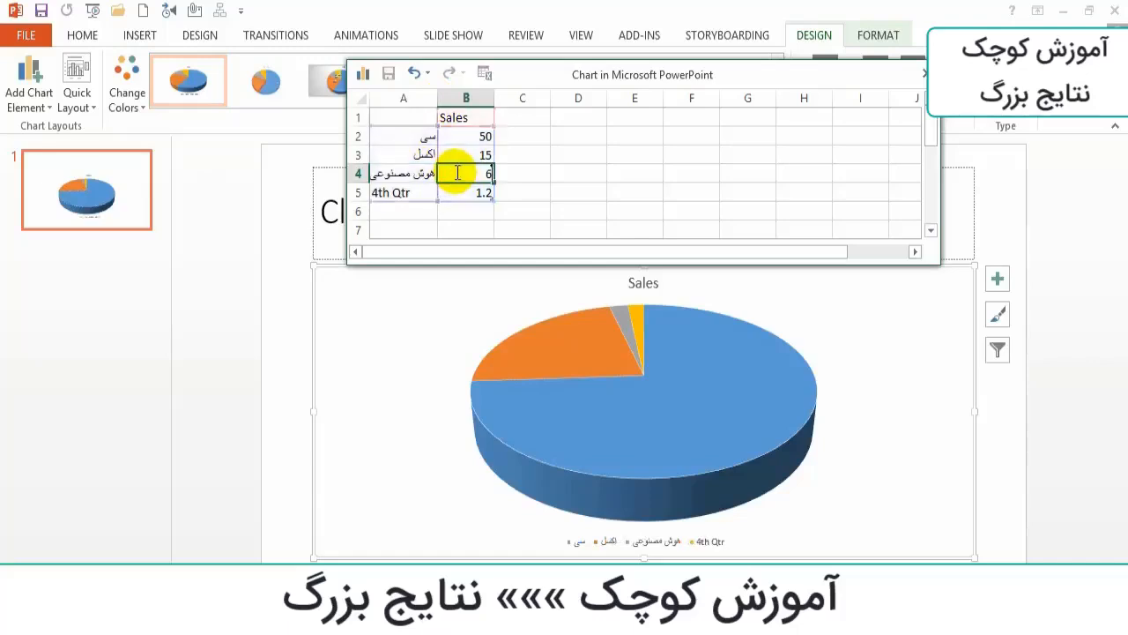
- Rename the fourth category to "اسمال بیسیک" with the value 25, and close the chart data sheet
left_click(400, 192)
type("اسمال بیسیک")
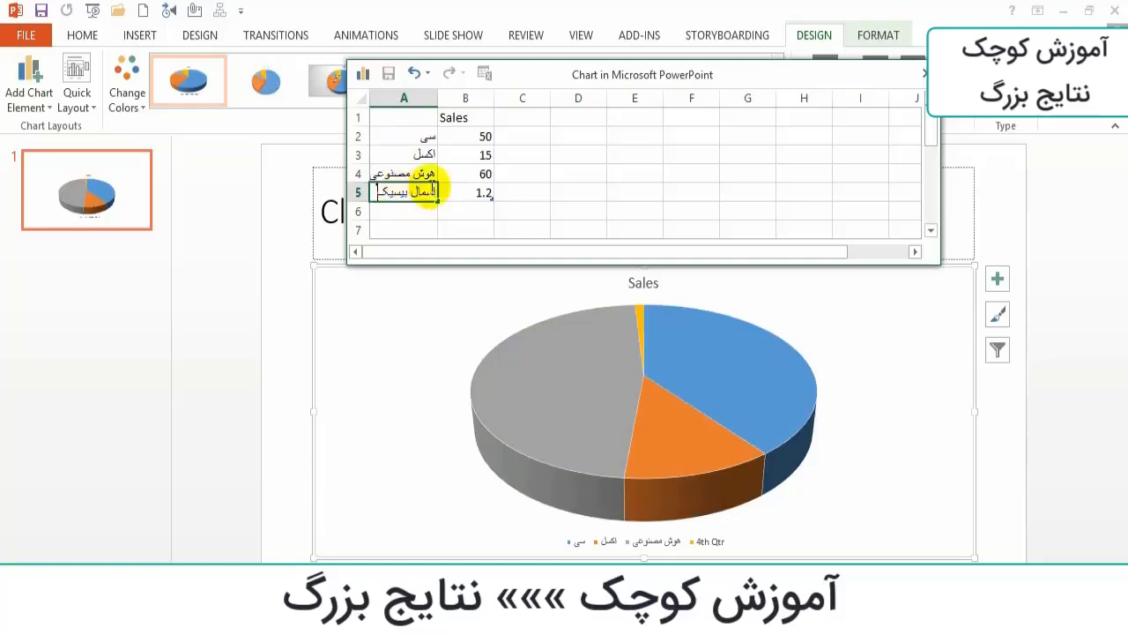
left_click(462, 191)
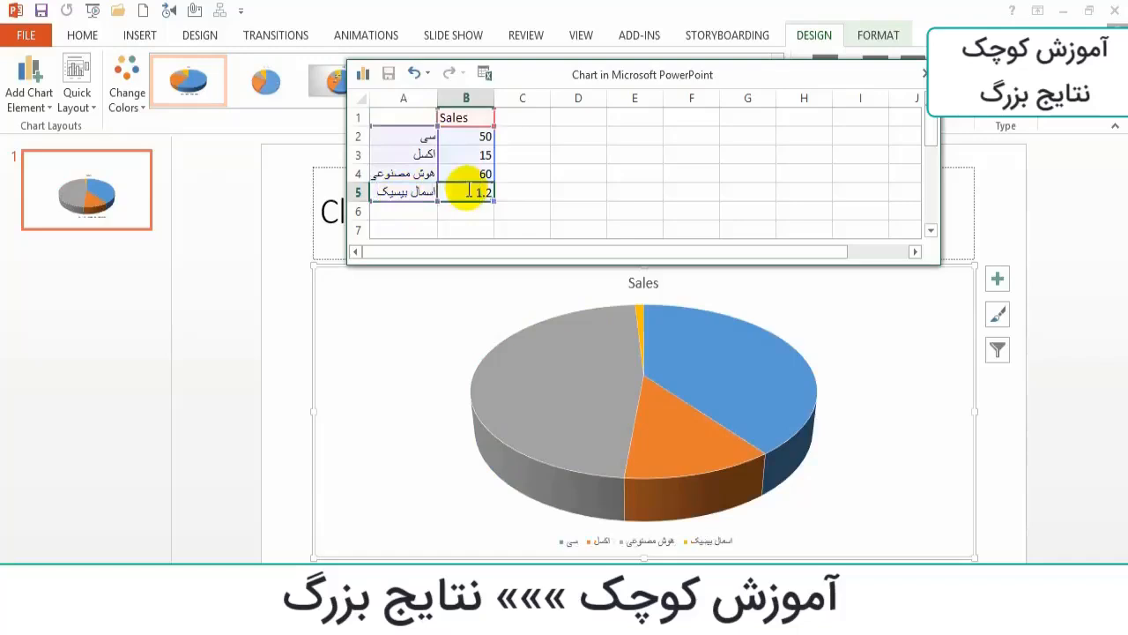
type("25")
left_click(484, 210)
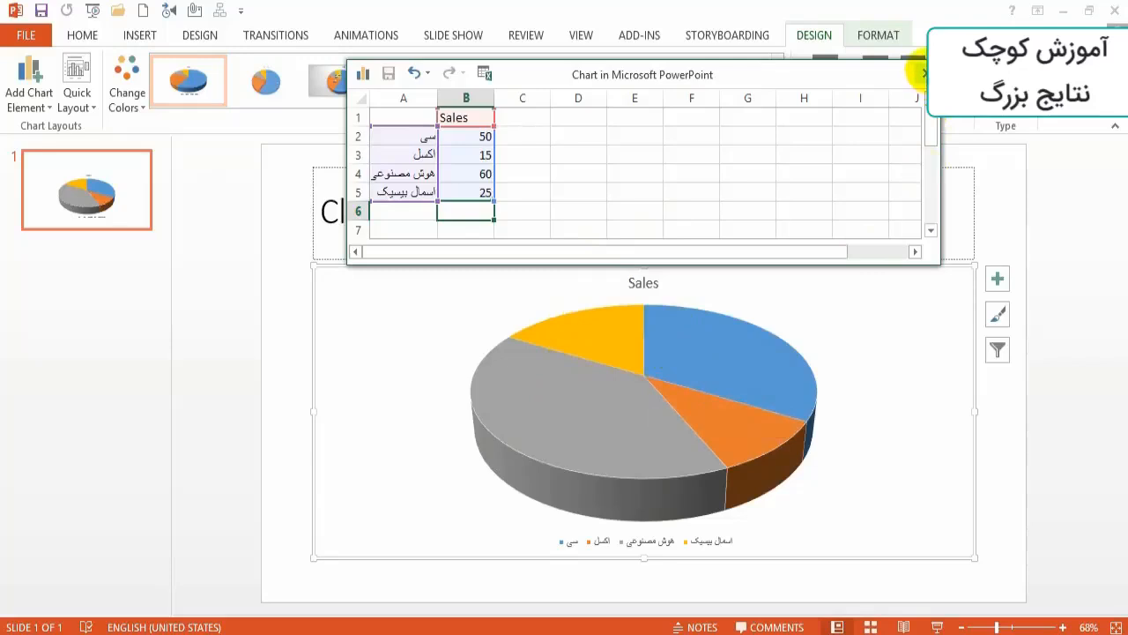
left_click(923, 73)
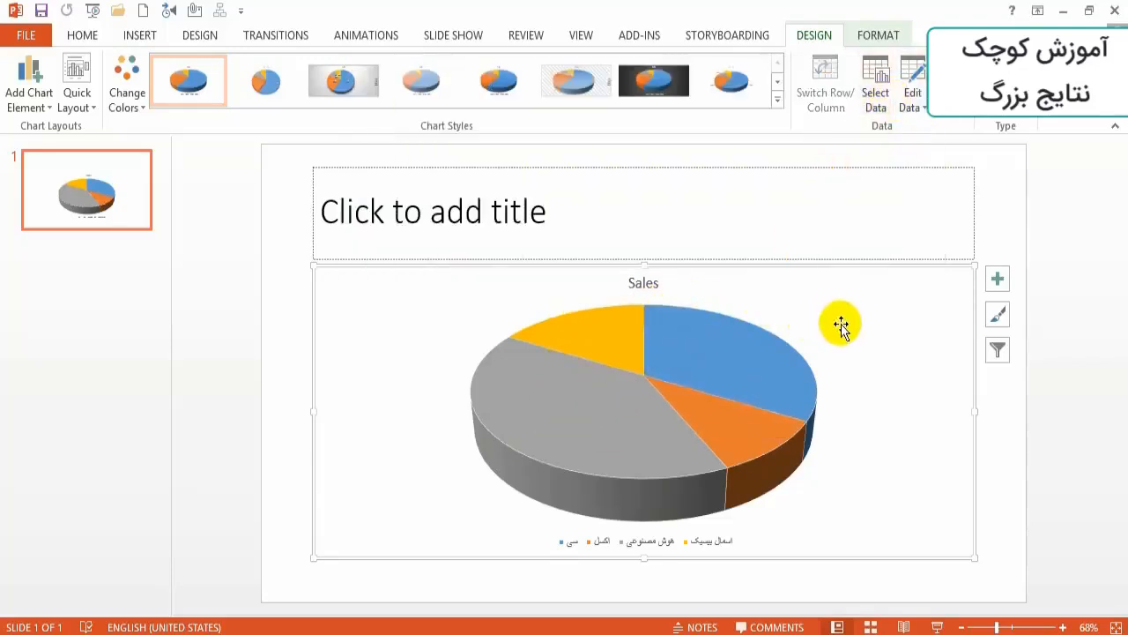
- Turn the pie chart's title off and back on
left_click(997, 280)
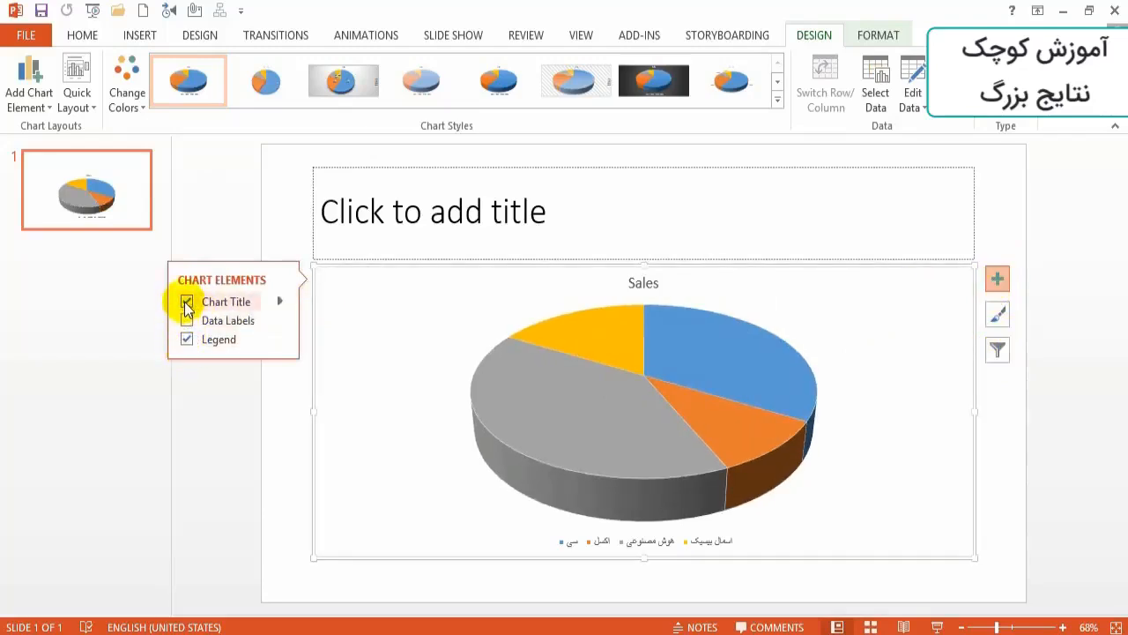
left_click(187, 302)
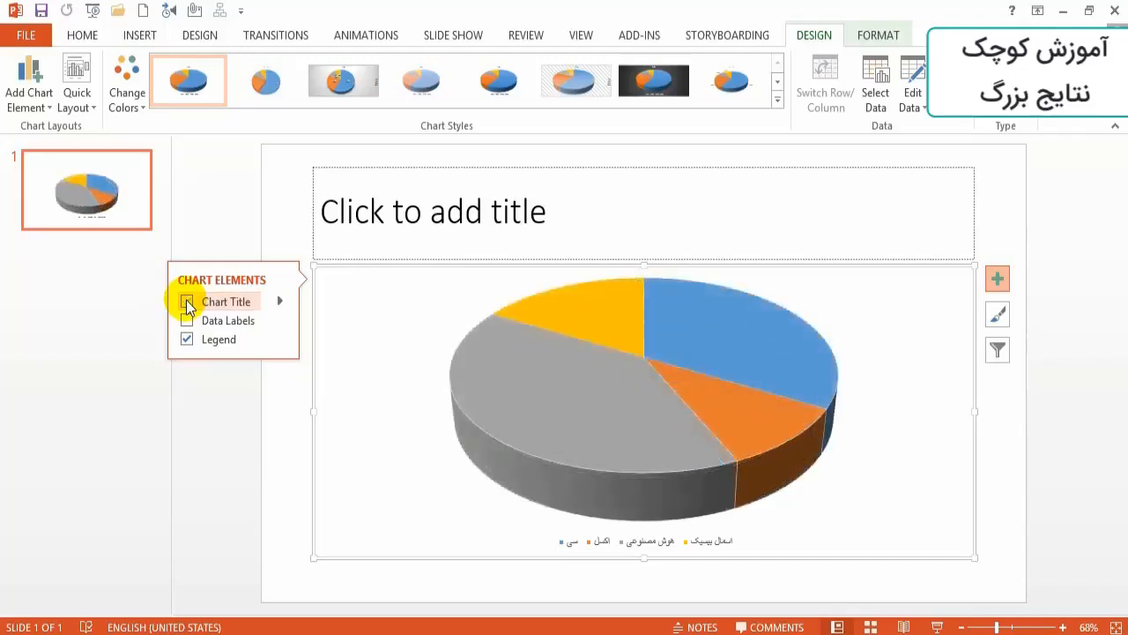
left_click(187, 303)
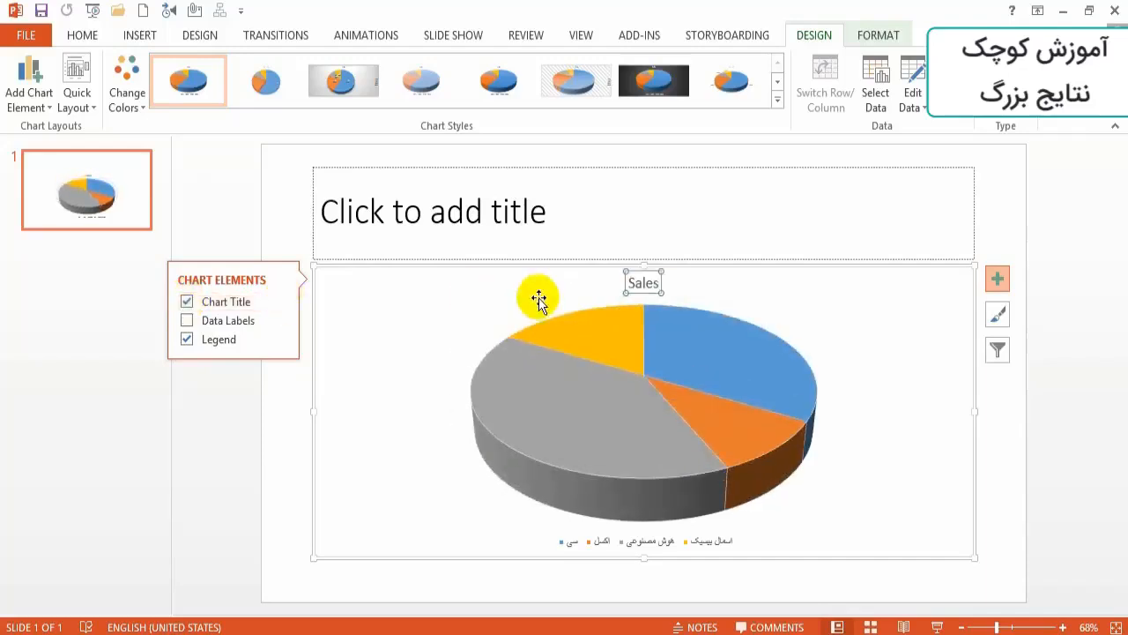
- Add data labels showing the values on the pie chart's slices
left_click(996, 279)
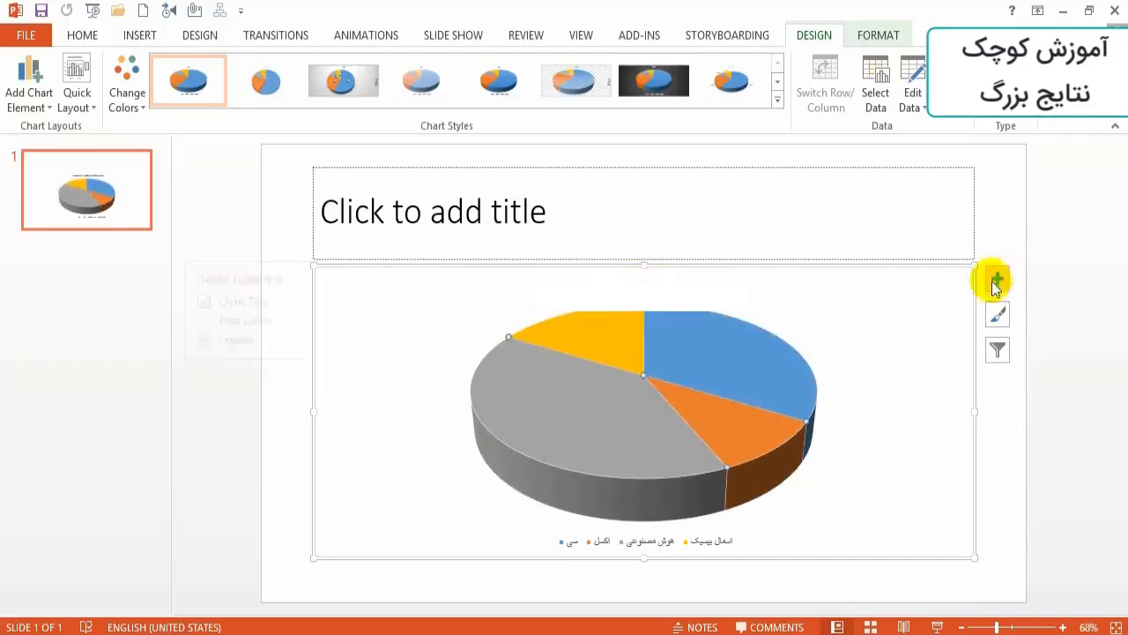
left_click(187, 320)
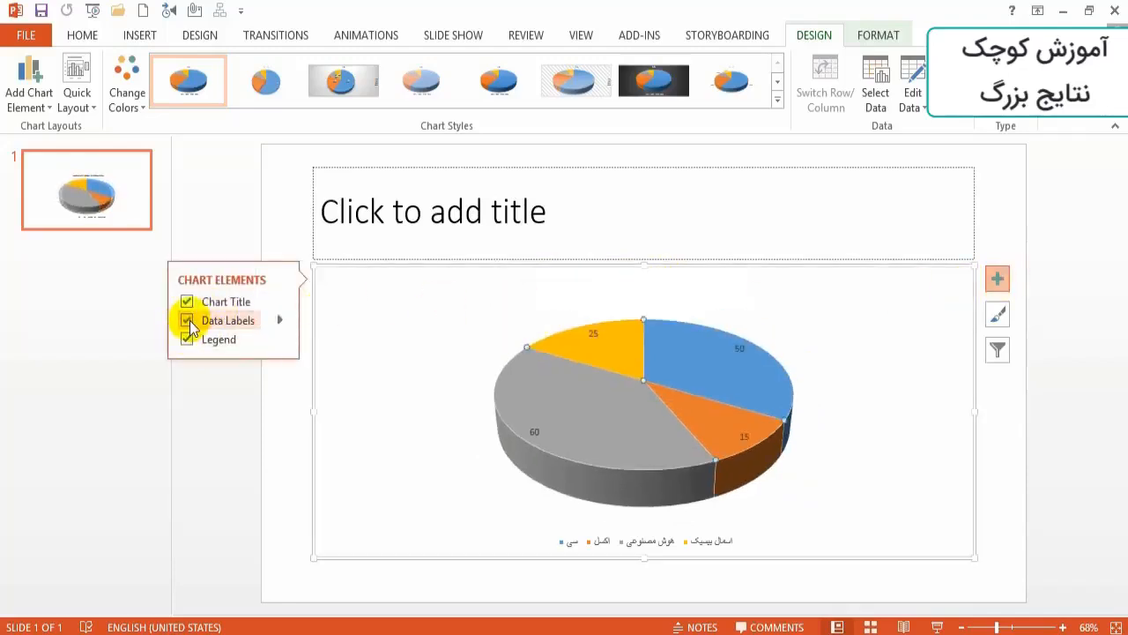
mouse_move(569, 441)
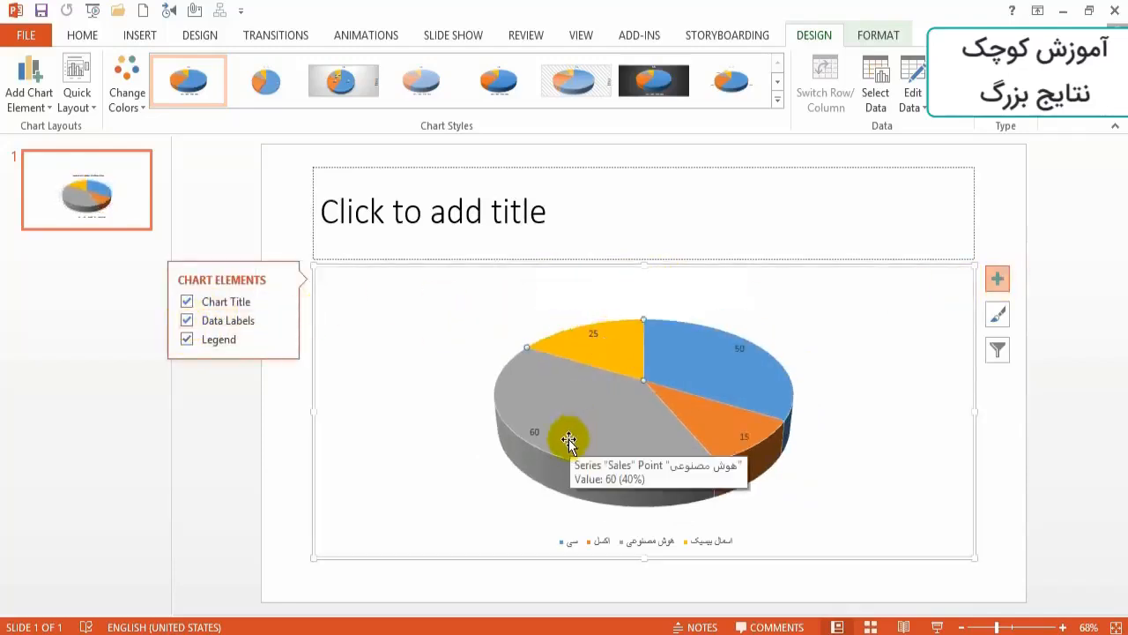
mouse_move(723, 353)
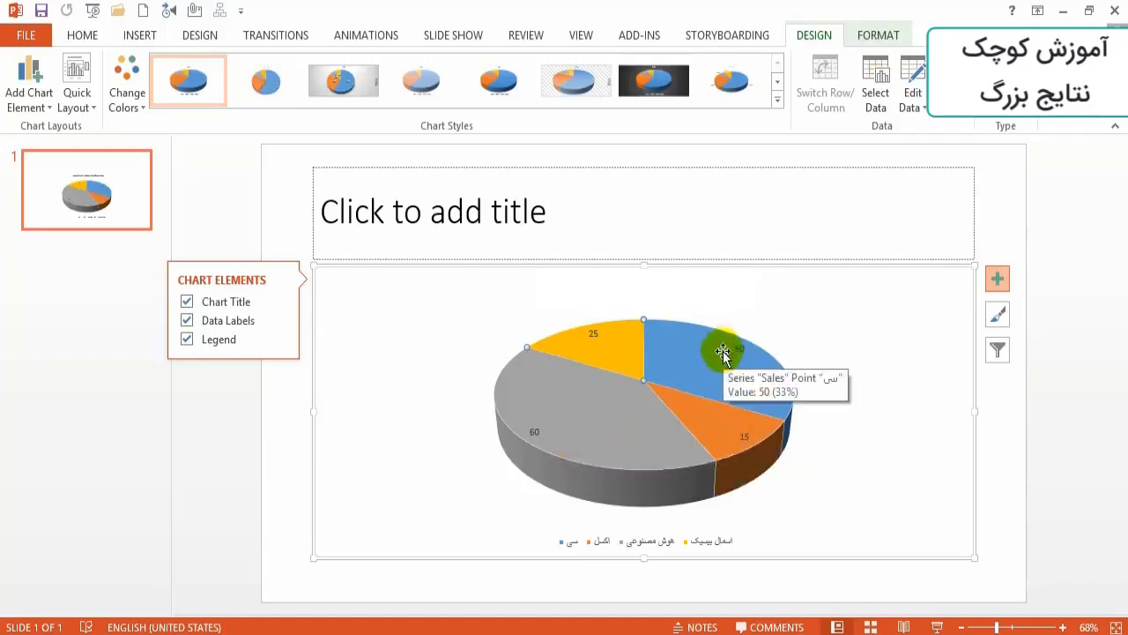
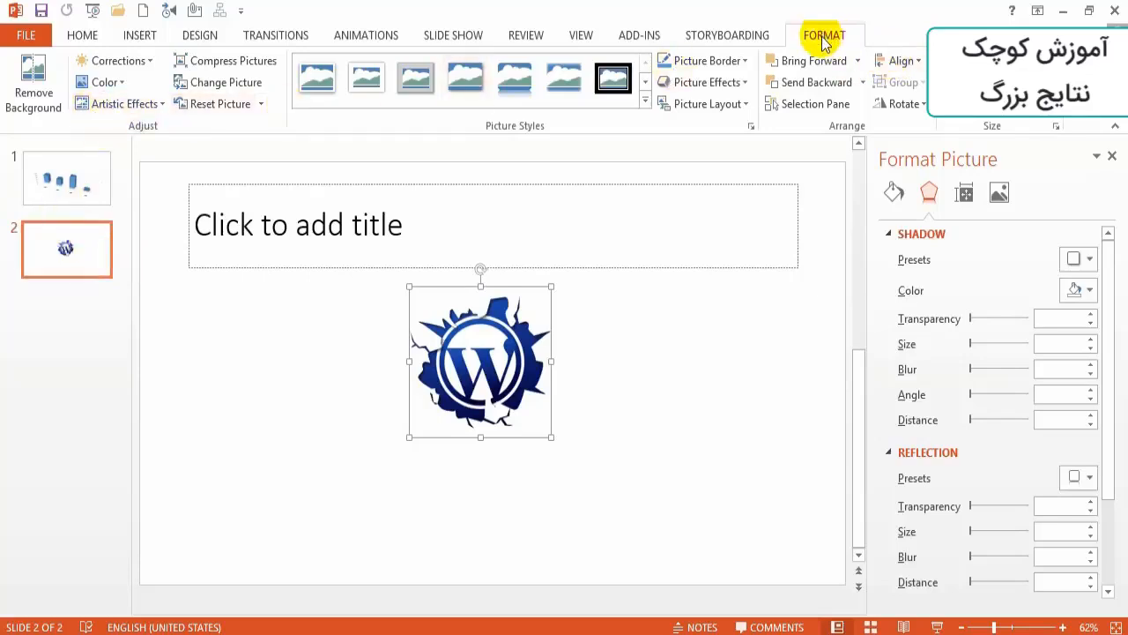
- Remove the background of the WordPress logo picture, expanding the kept area to cover the whole logo
left_click(34, 102)
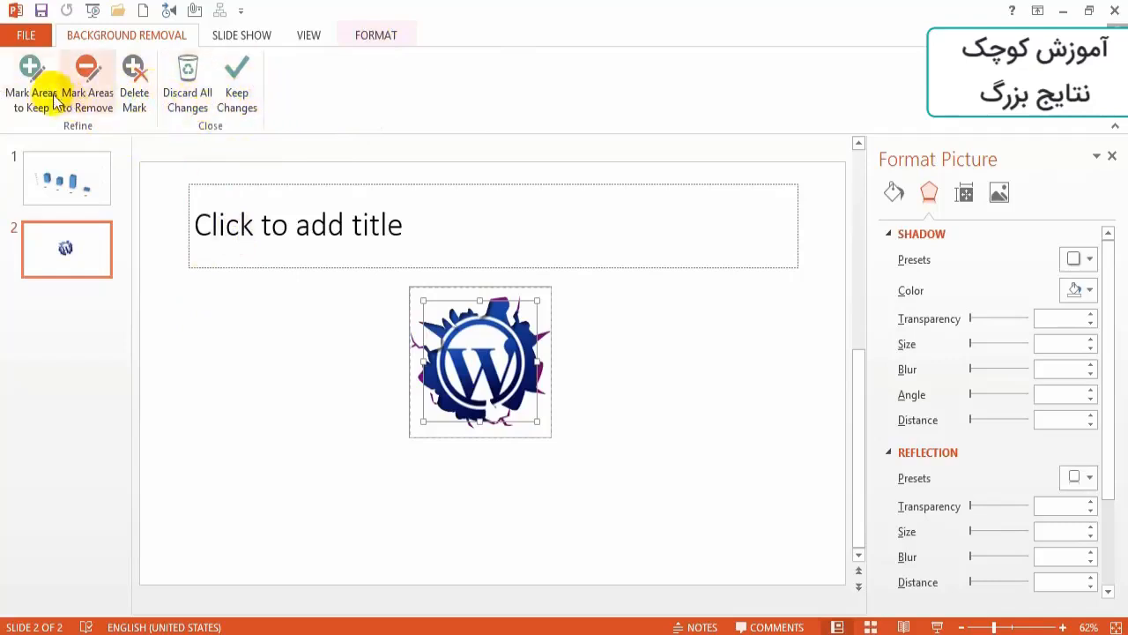
left_click(32, 76)
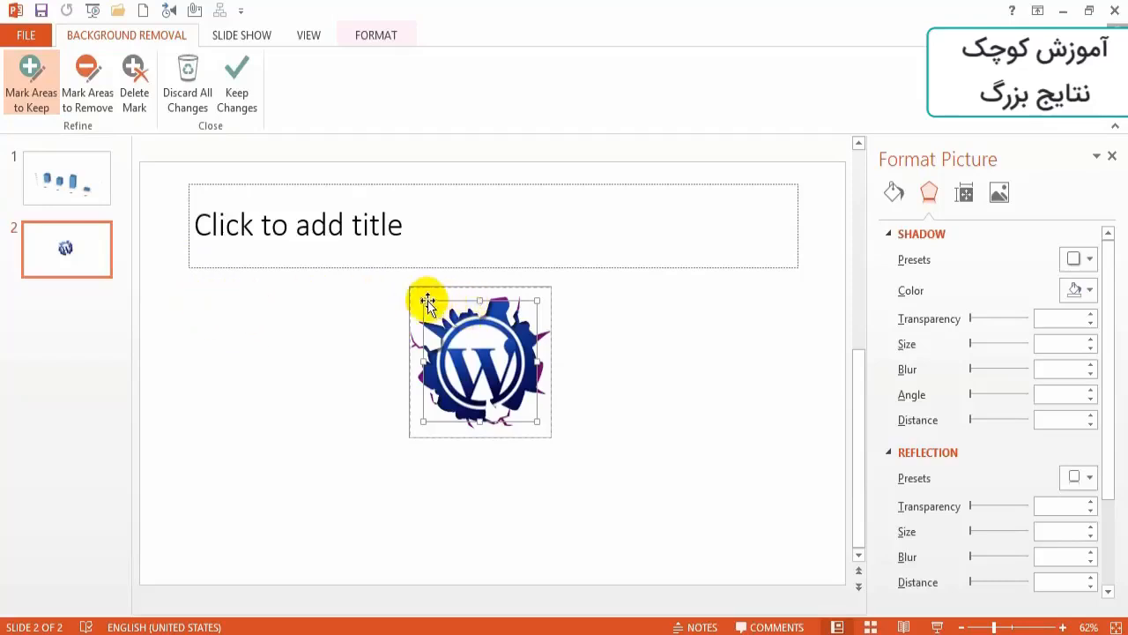
left_click_drag(420, 303, 409, 291)
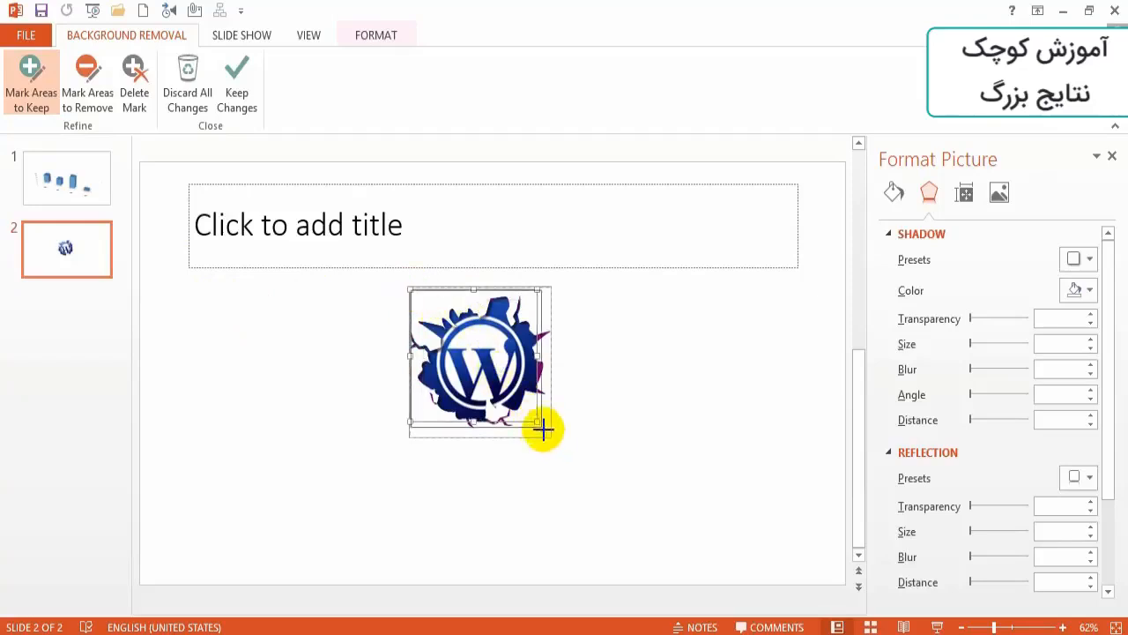
left_click_drag(553, 445, 553, 437)
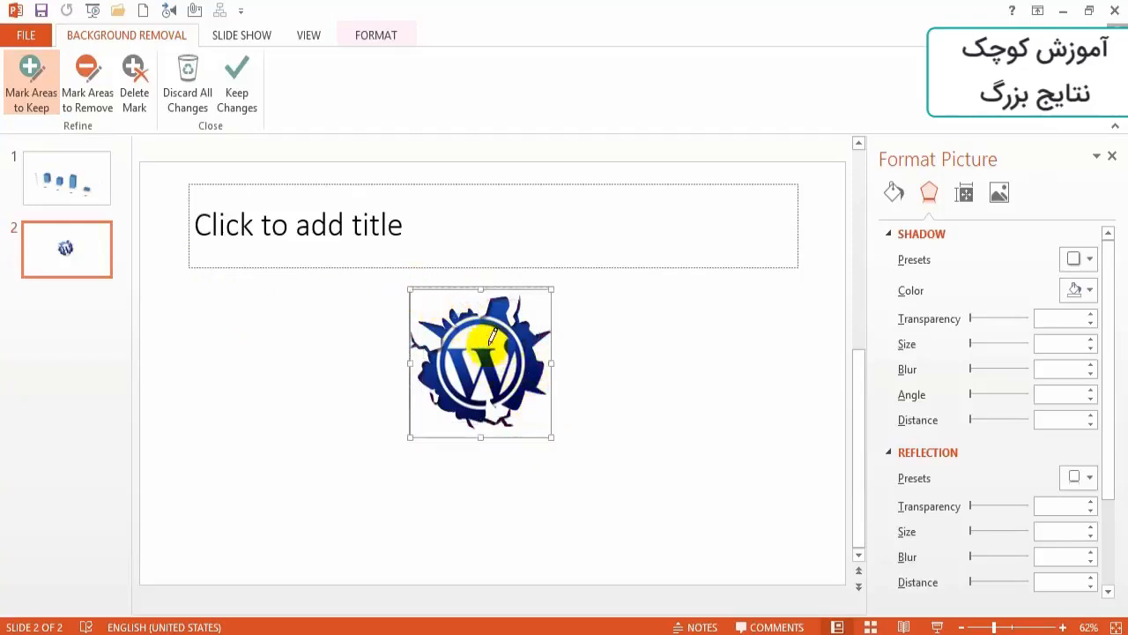
left_click(86, 62)
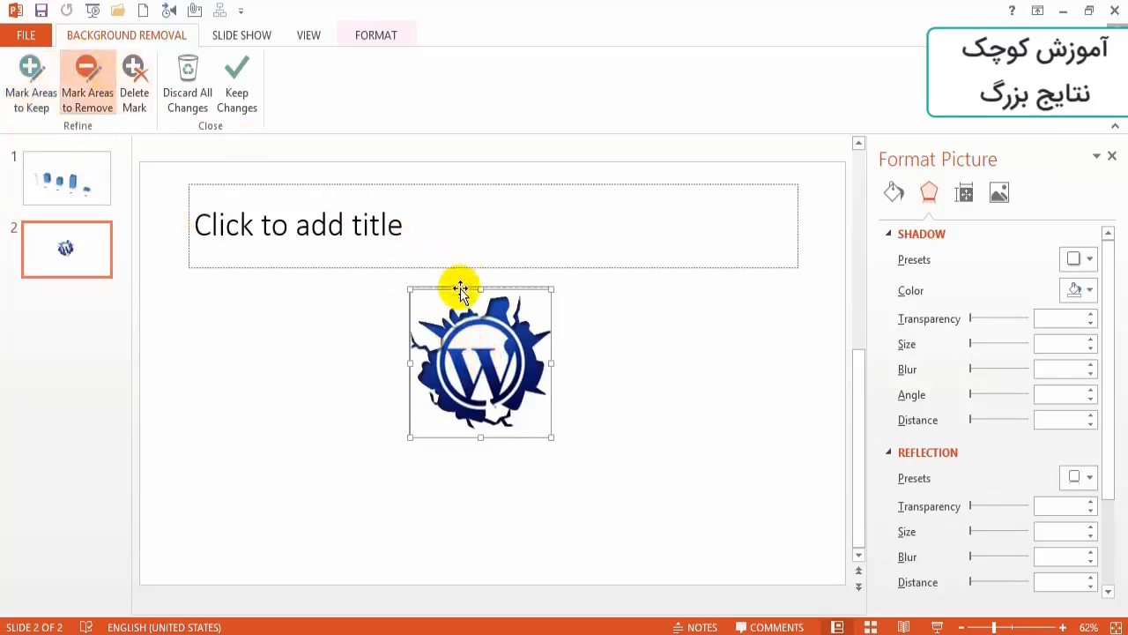
left_click(296, 284)
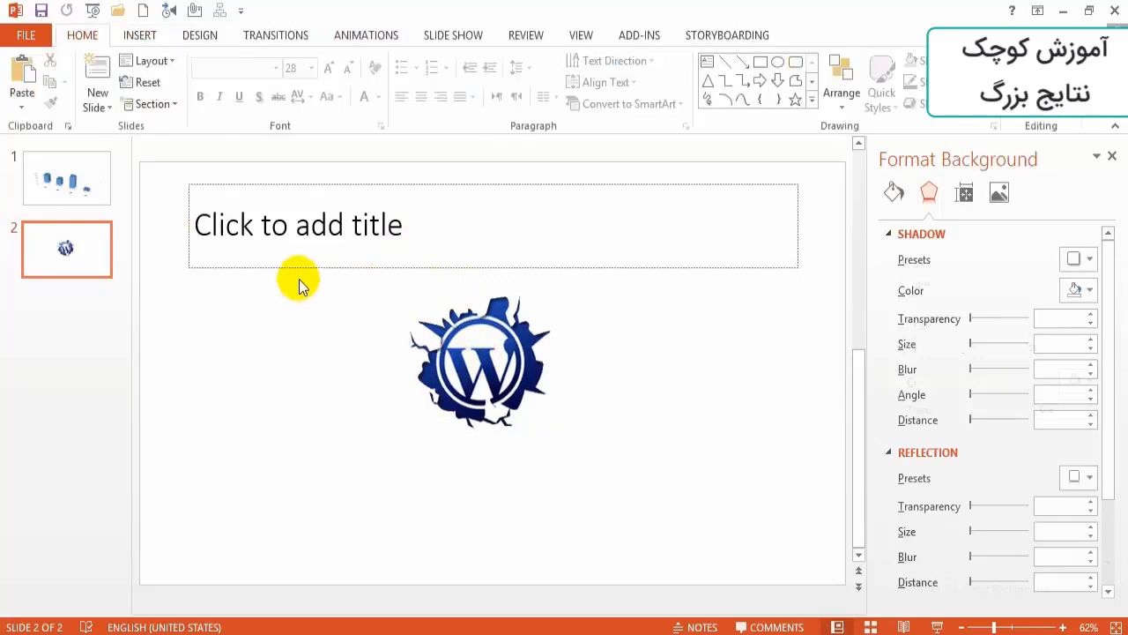
- Enlarge the logo picture to about twice its size and centre it below the title placeholder
left_click(483, 345)
left_click_drag(483, 345, 484, 396)
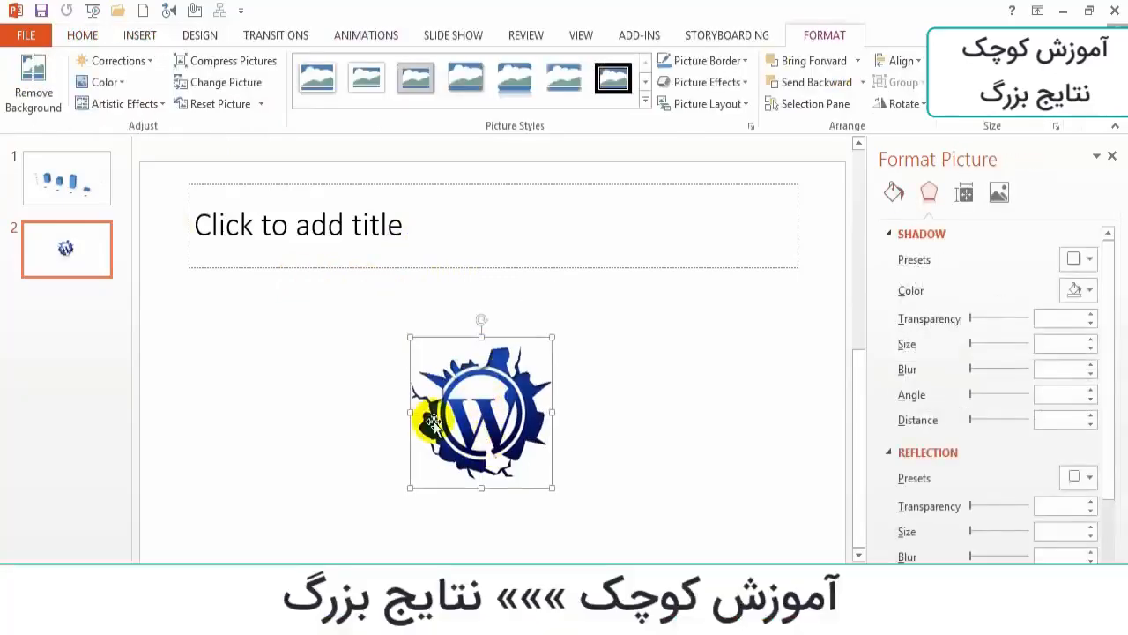
left_click_drag(411, 487, 277, 560)
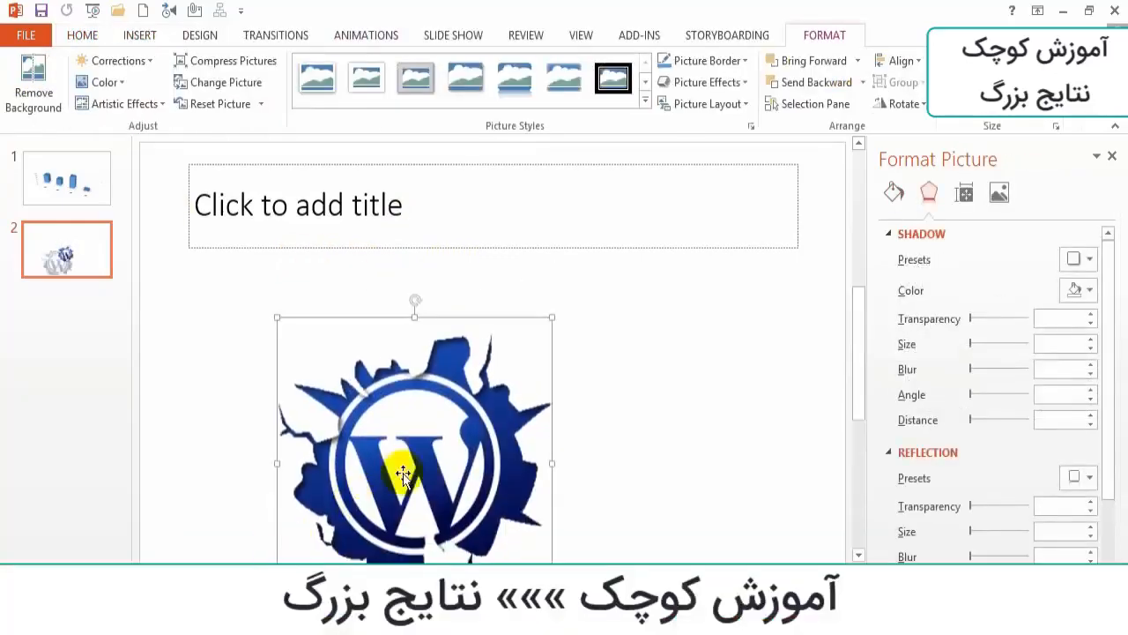
left_click_drag(422, 465, 490, 400)
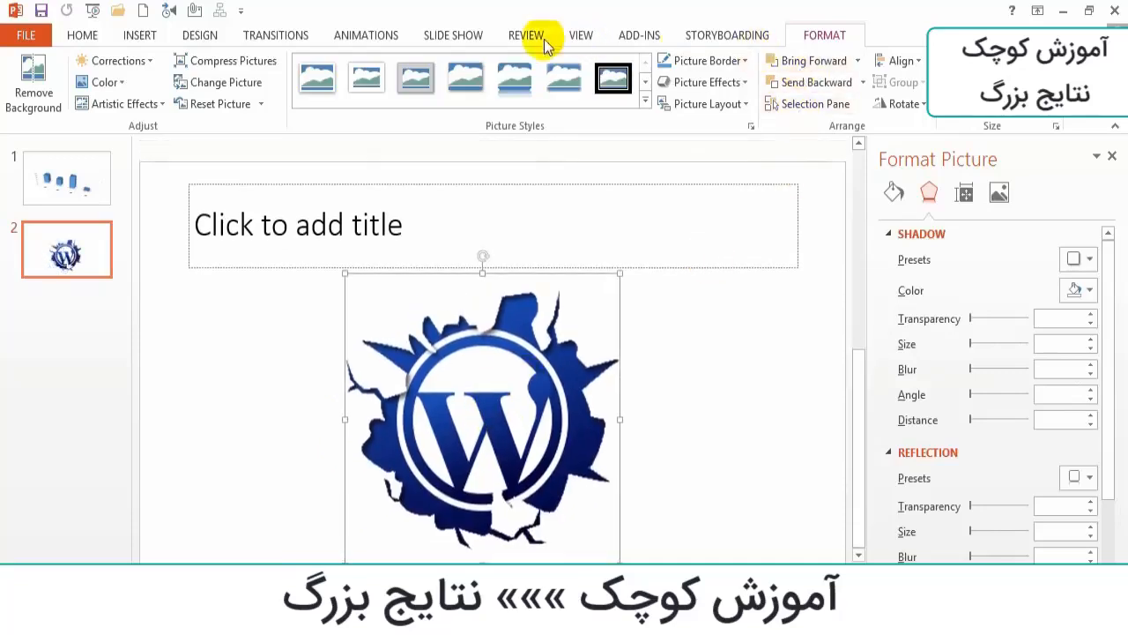
- Reopen background removal on the enlarged logo and reduce the kept area to a horizontal band across its middle
left_click(56, 88)
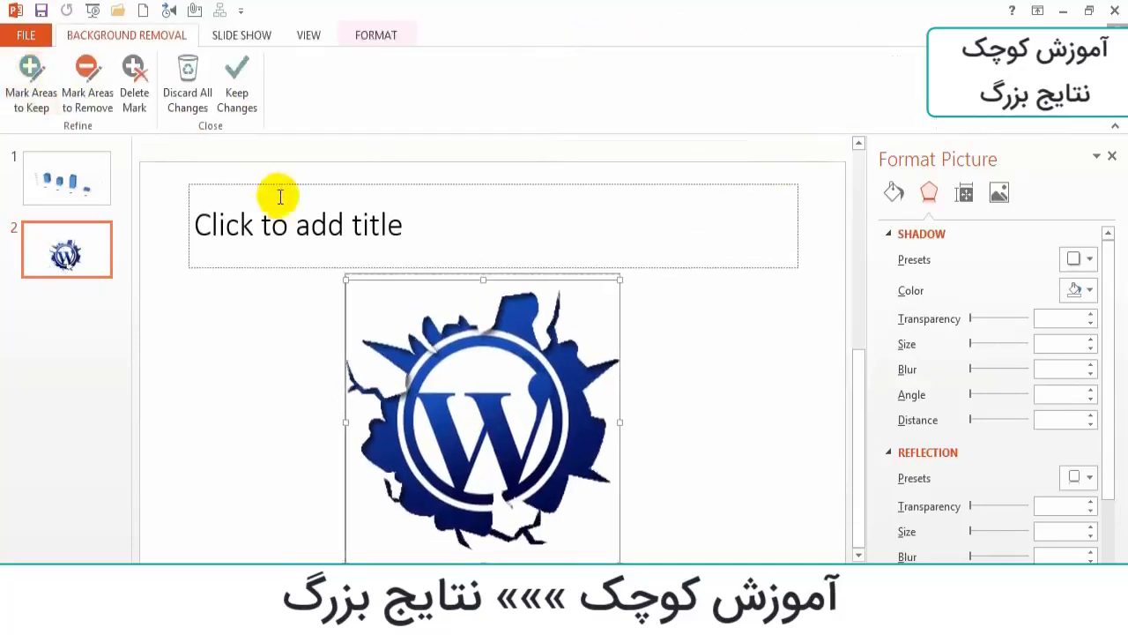
left_click(30, 88)
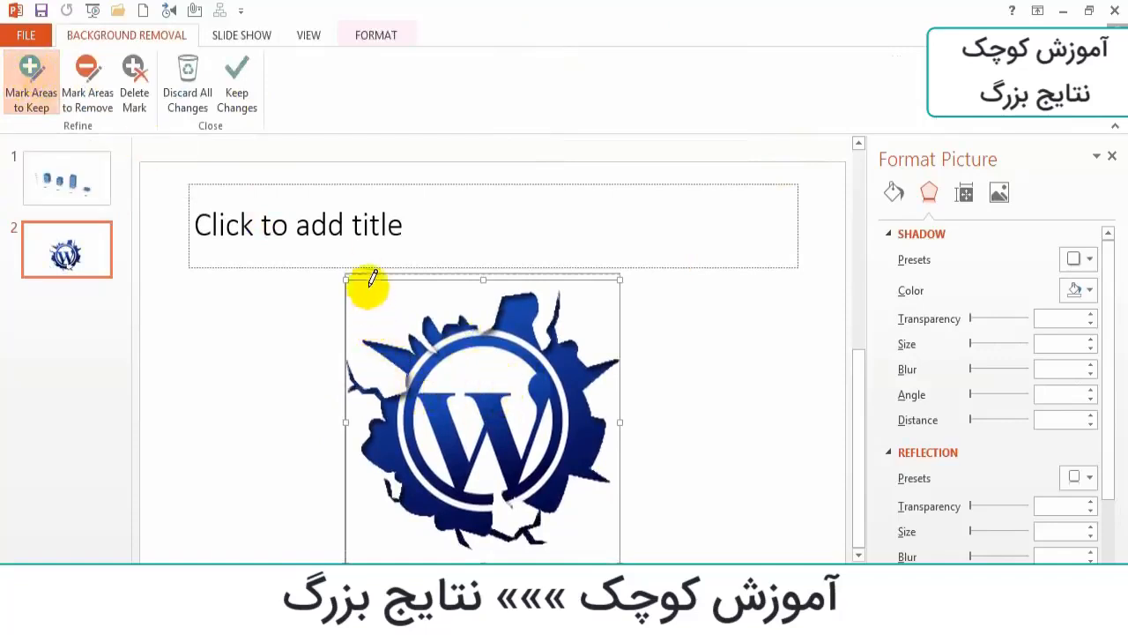
left_click_drag(485, 281, 484, 414)
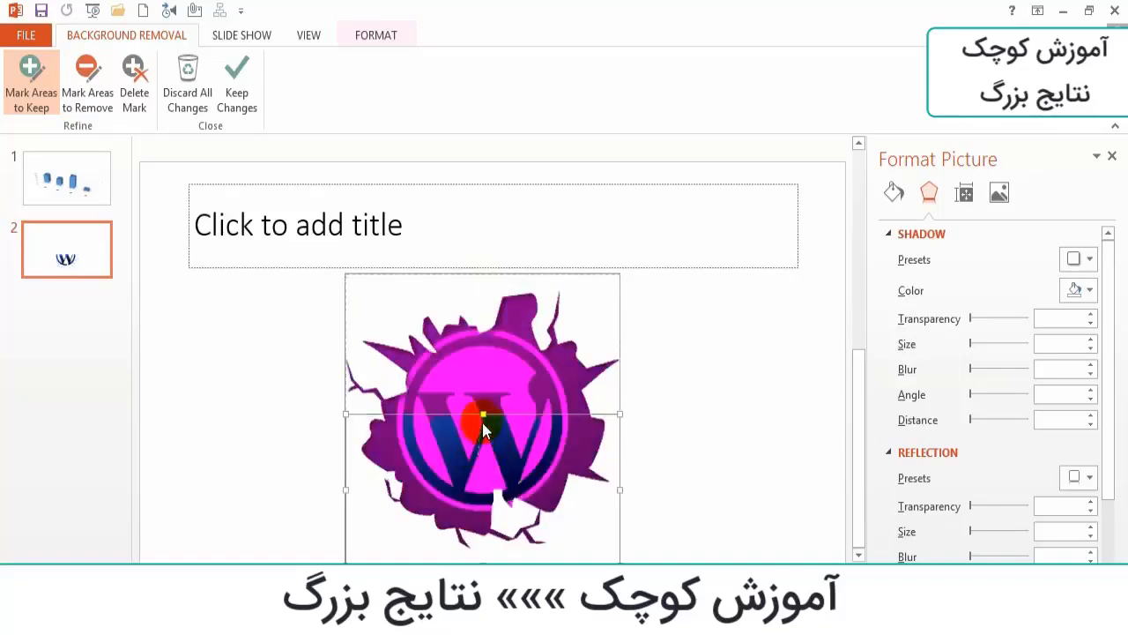
left_click_drag(472, 413, 482, 353)
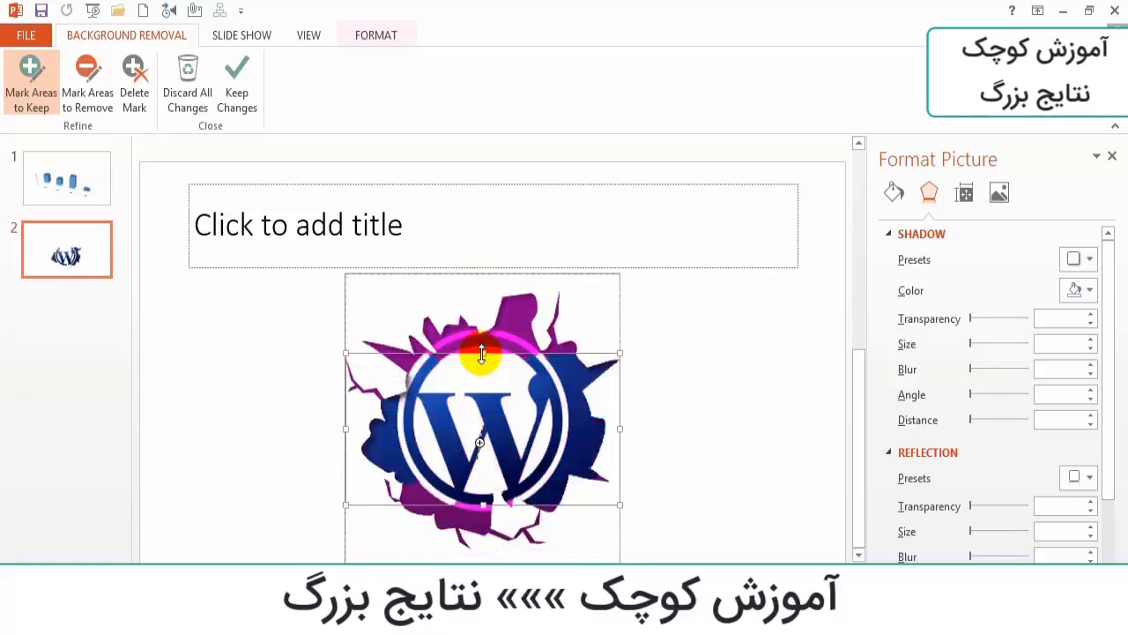
- Mark a diagonal line across the logo's upper part as an area to remove, and undo the mark
left_click(86, 78)
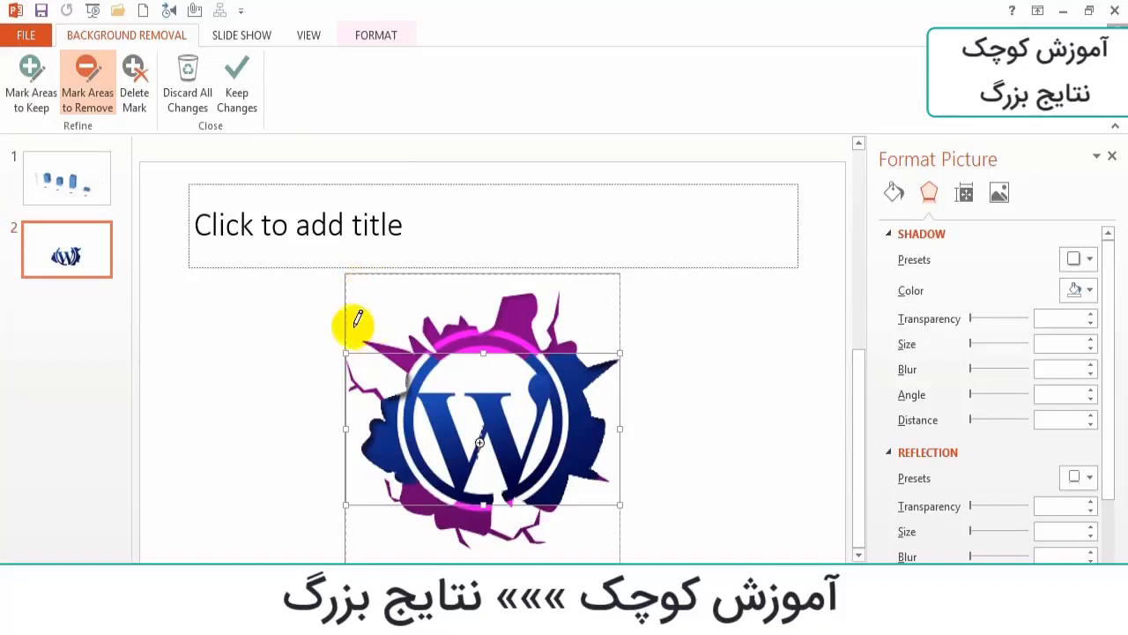
left_click_drag(357, 341, 624, 267)
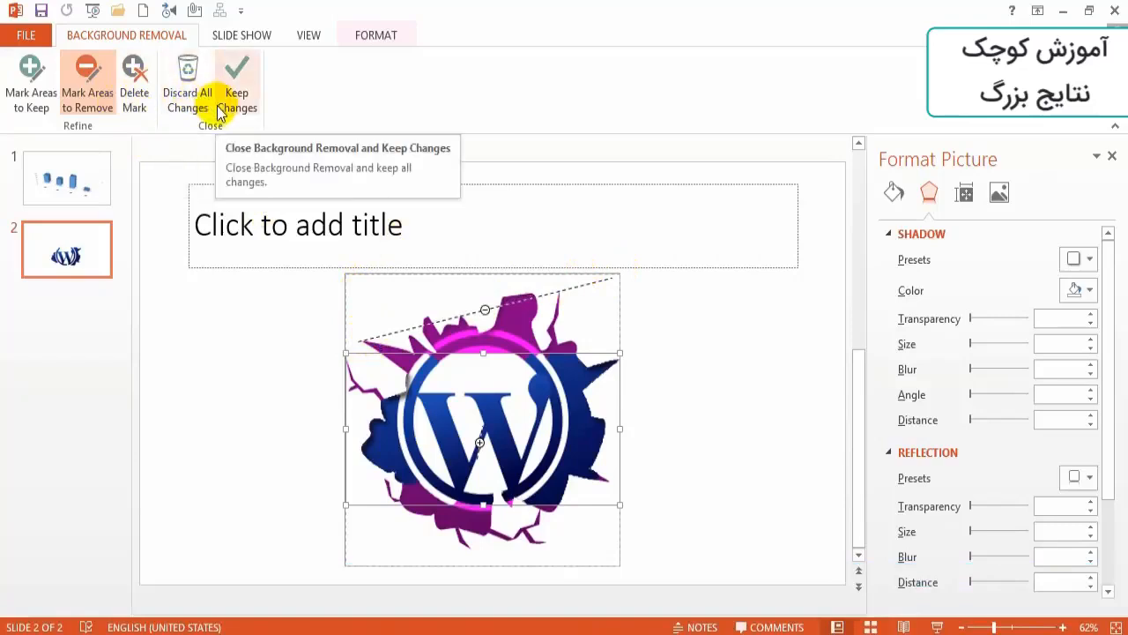
key("ctrl+z")
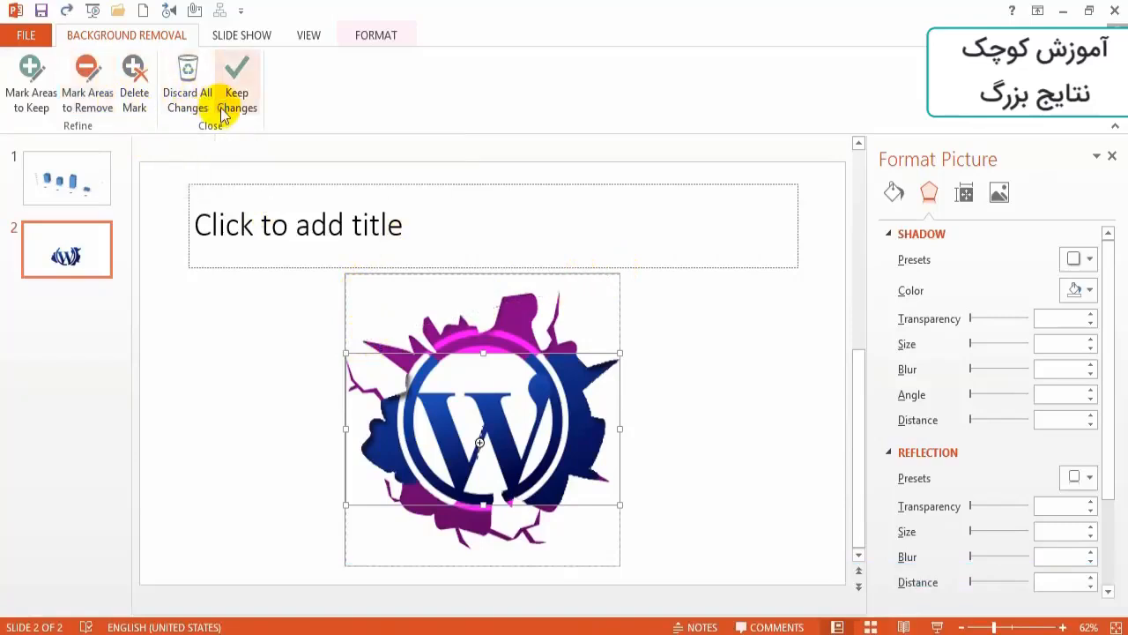
- Move the kept area to the upper half of the logo and keep the background removal changes
left_click(132, 78)
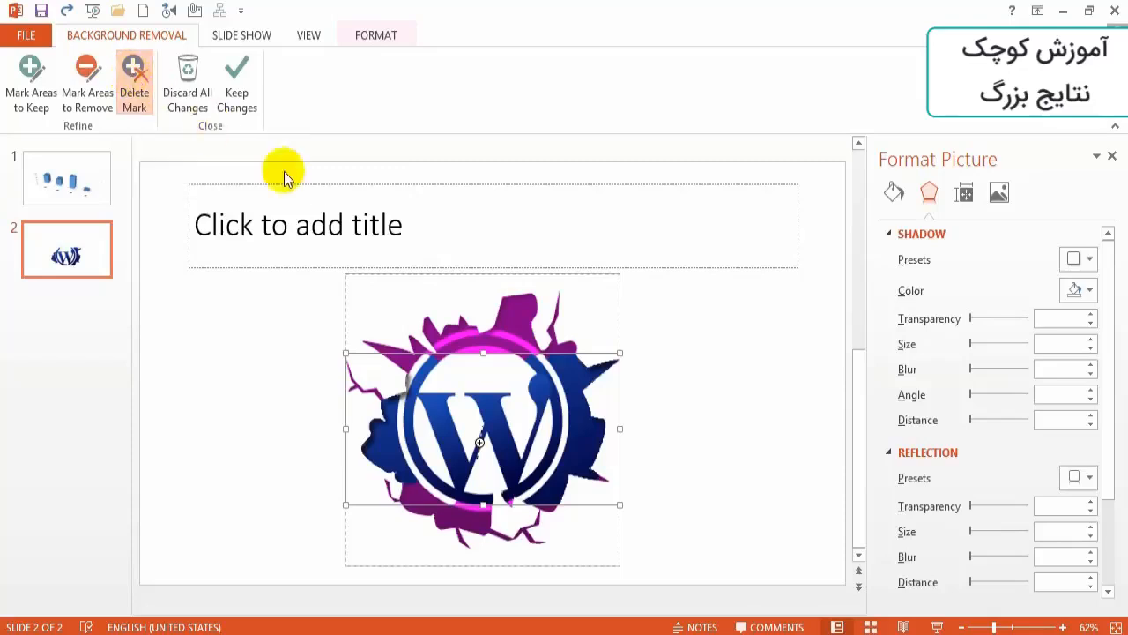
left_click(97, 92)
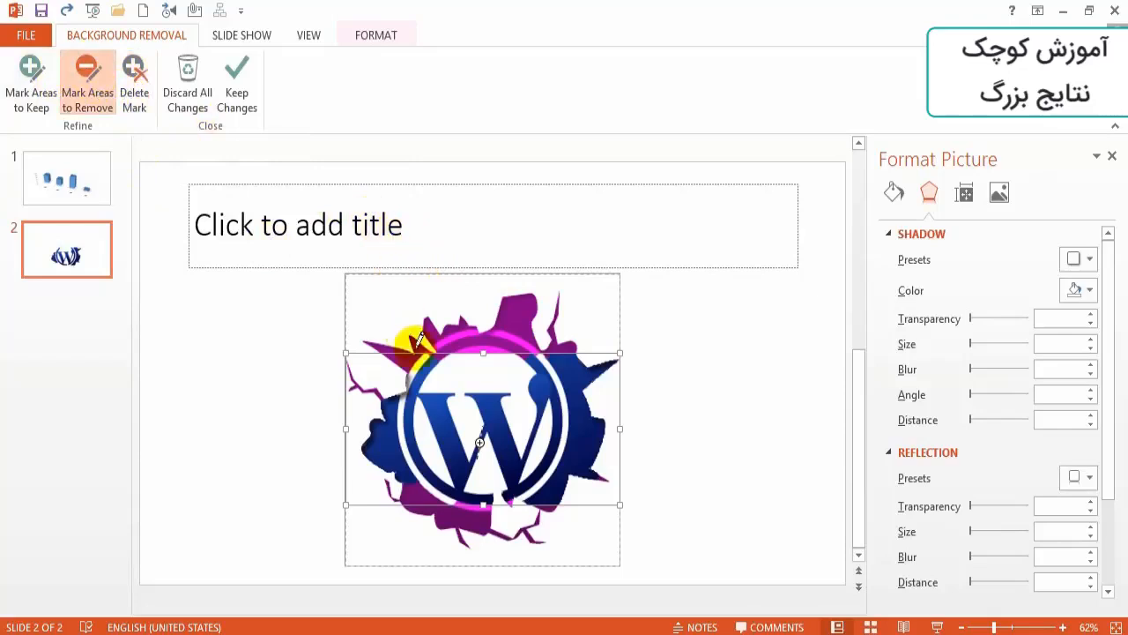
left_click_drag(438, 354, 444, 264)
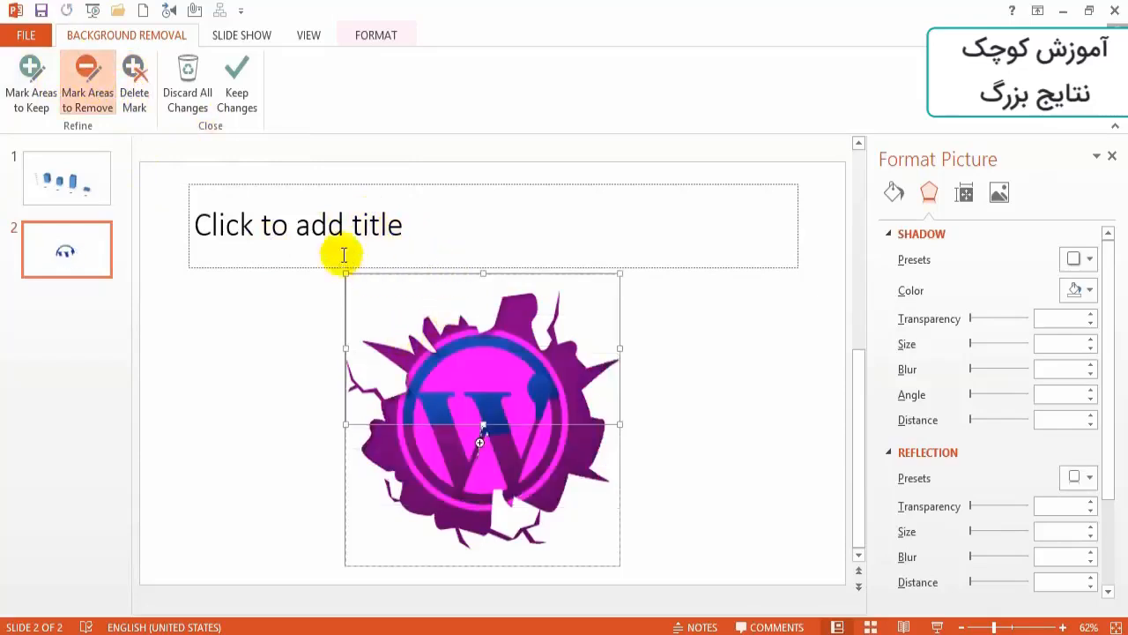
left_click(137, 95)
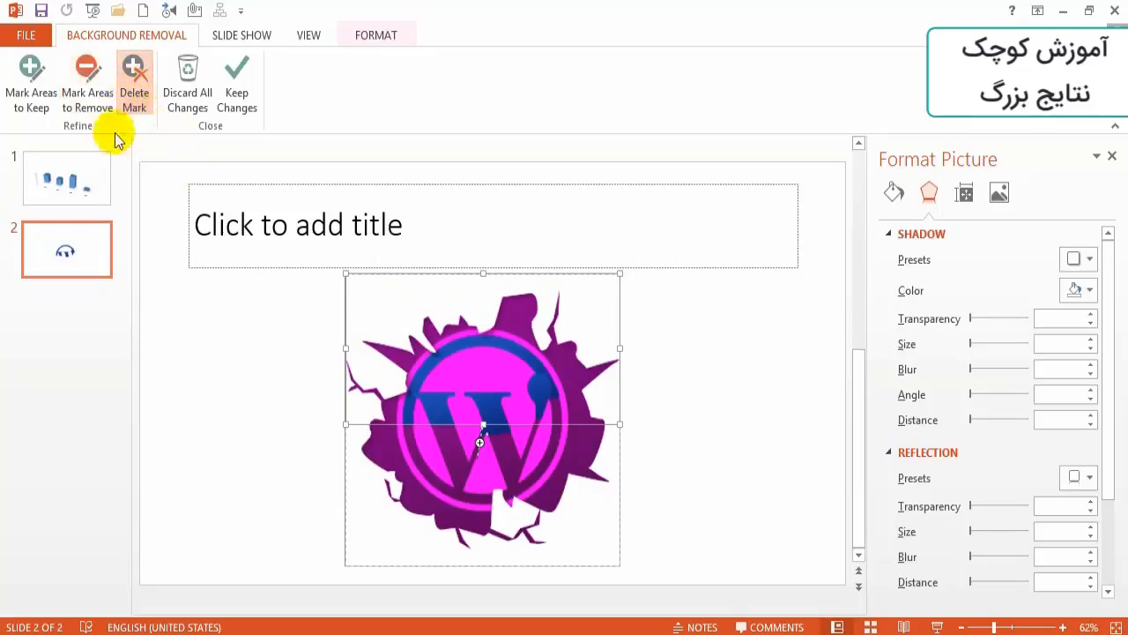
left_click(237, 81)
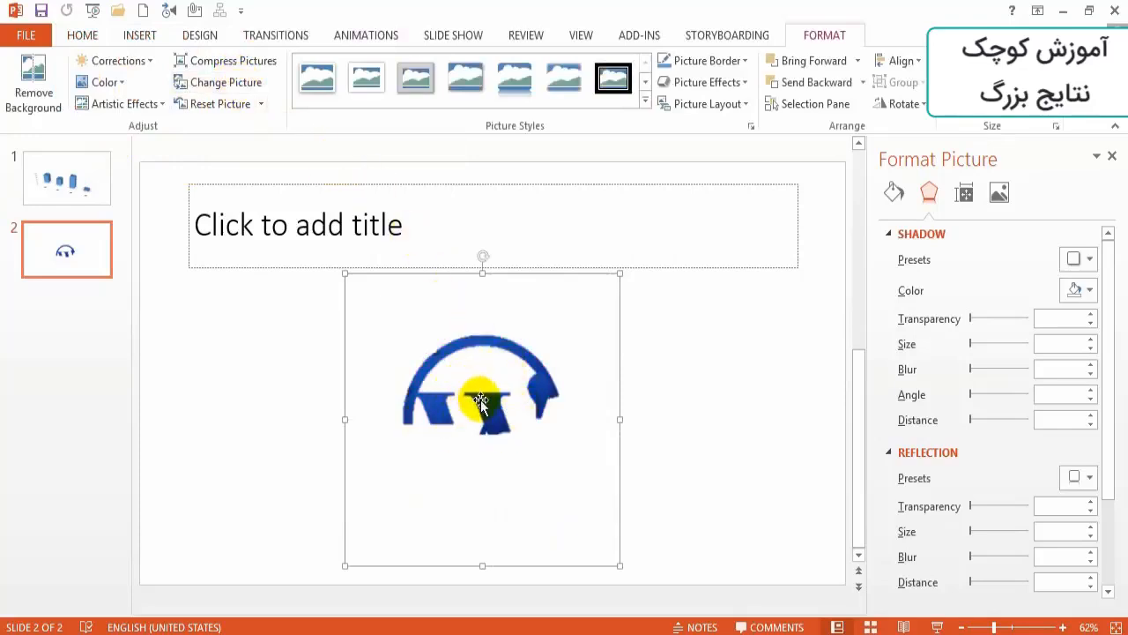
- Move the cut-out logo slightly down, and undo both this move and the last background removal changes
mouse_move(468, 386)
left_mouse_down()
mouse_move(473, 403)
mouse_move(477, 388)
left_mouse_up()
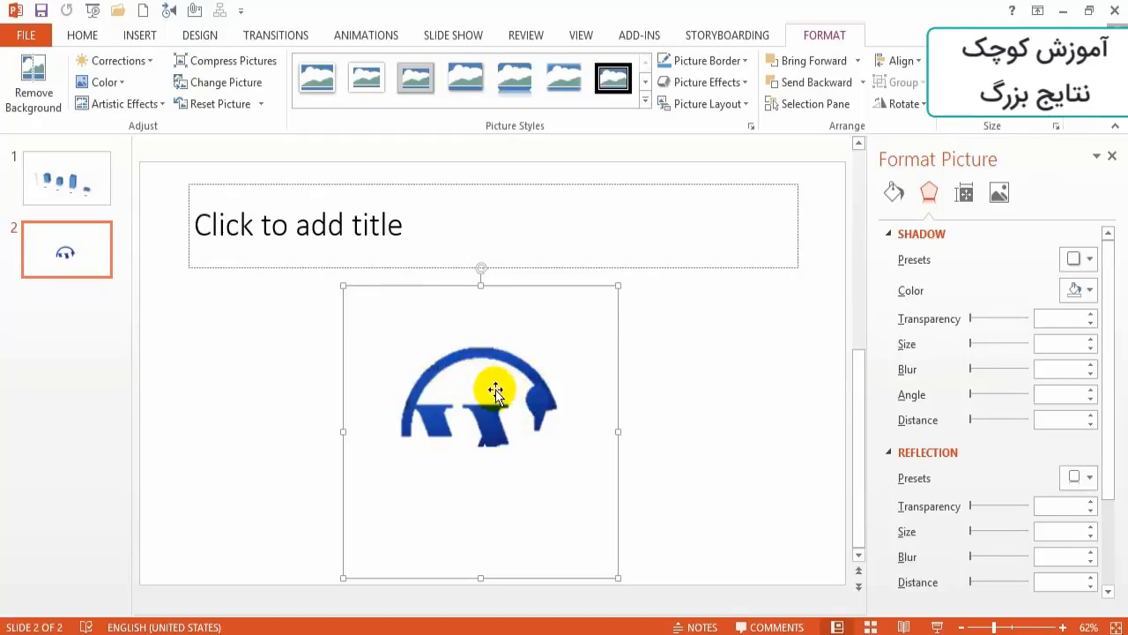
key("ctrl+z")
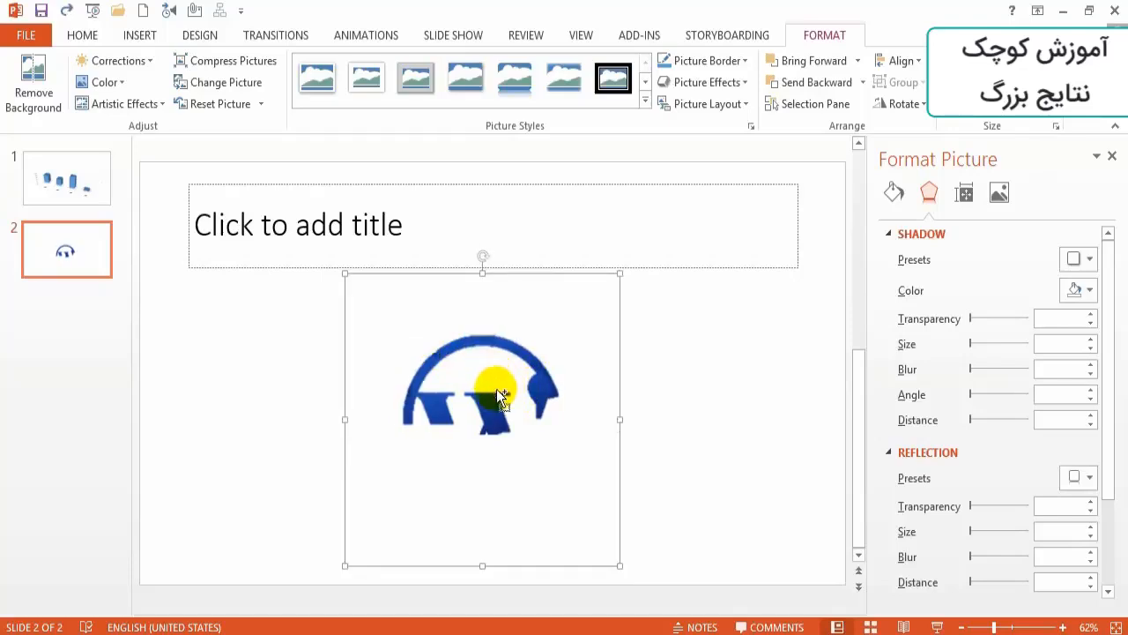
key("ctrl+z")
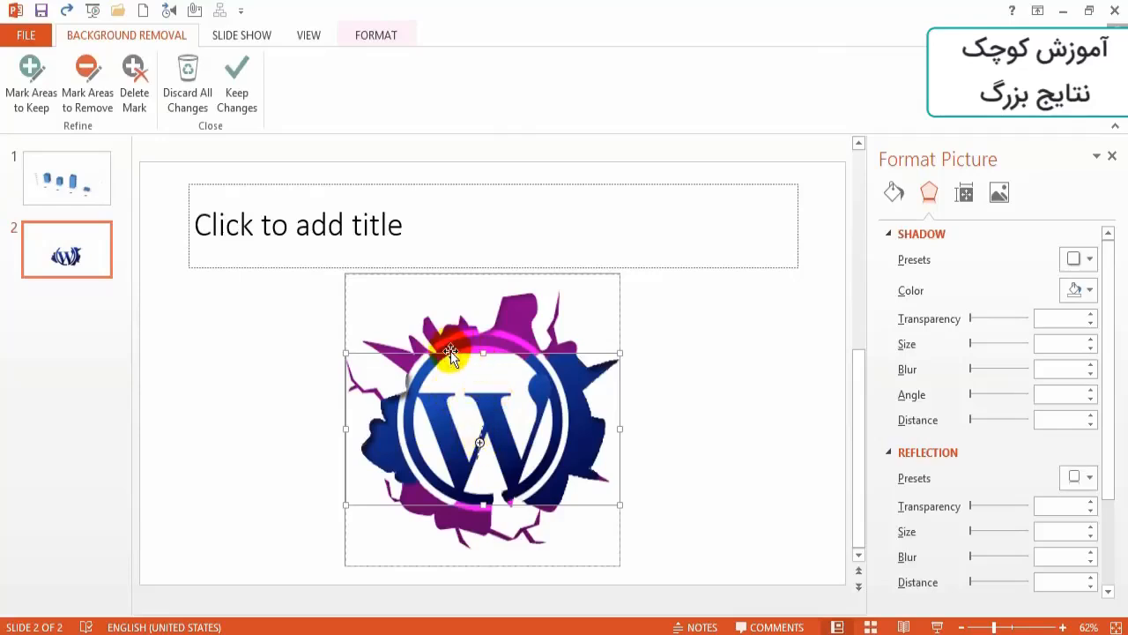
- Shift the kept area to the picture's upper half again and discard all background removal changes
left_click_drag(450, 351, 443, 255)
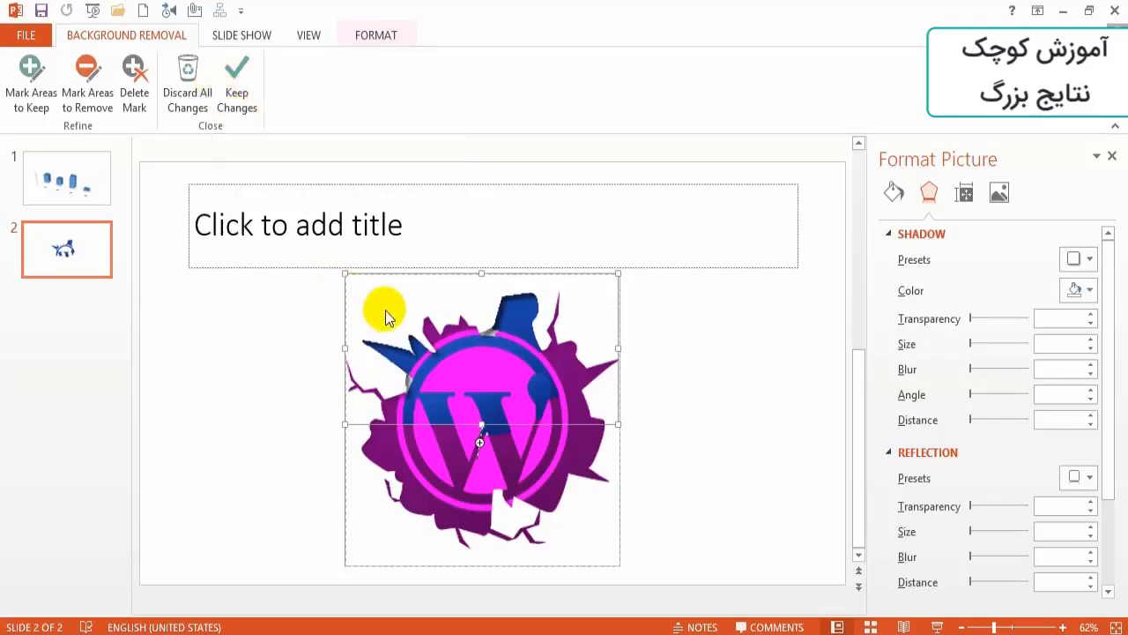
left_click(188, 74)
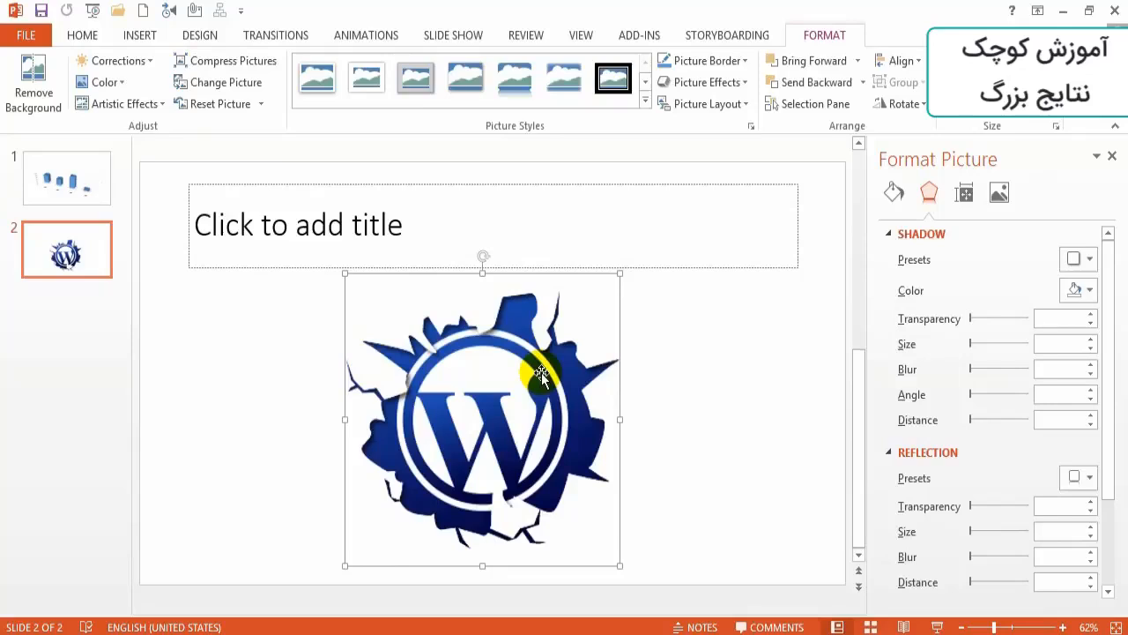
- Set the logo picture's brightness to 29% in the picture correction options
left_click(141, 61)
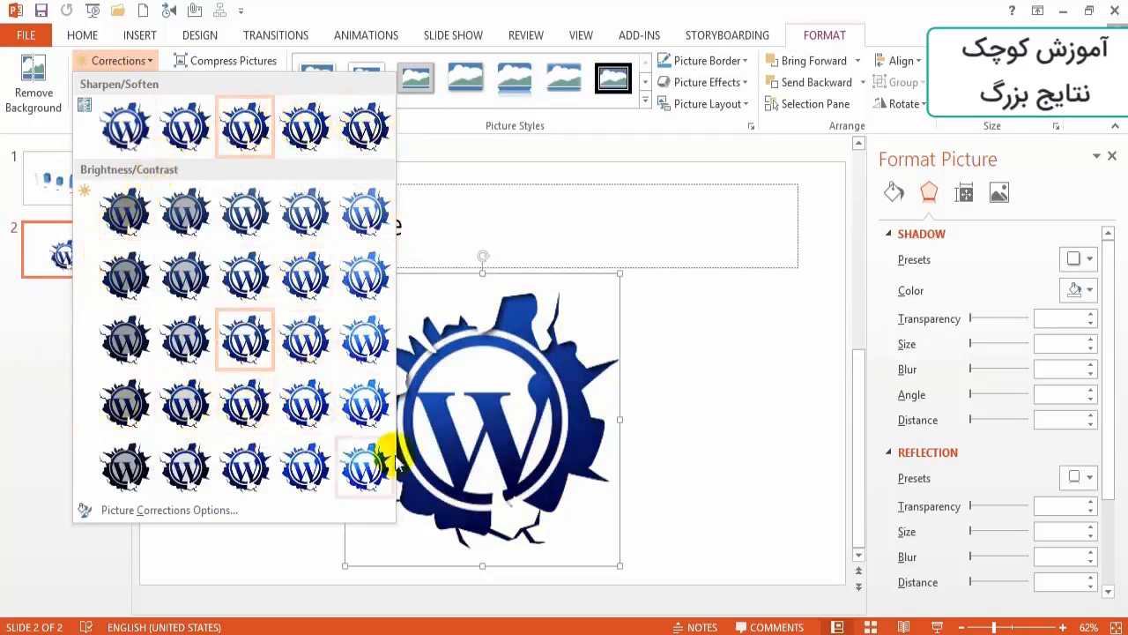
left_click(139, 512)
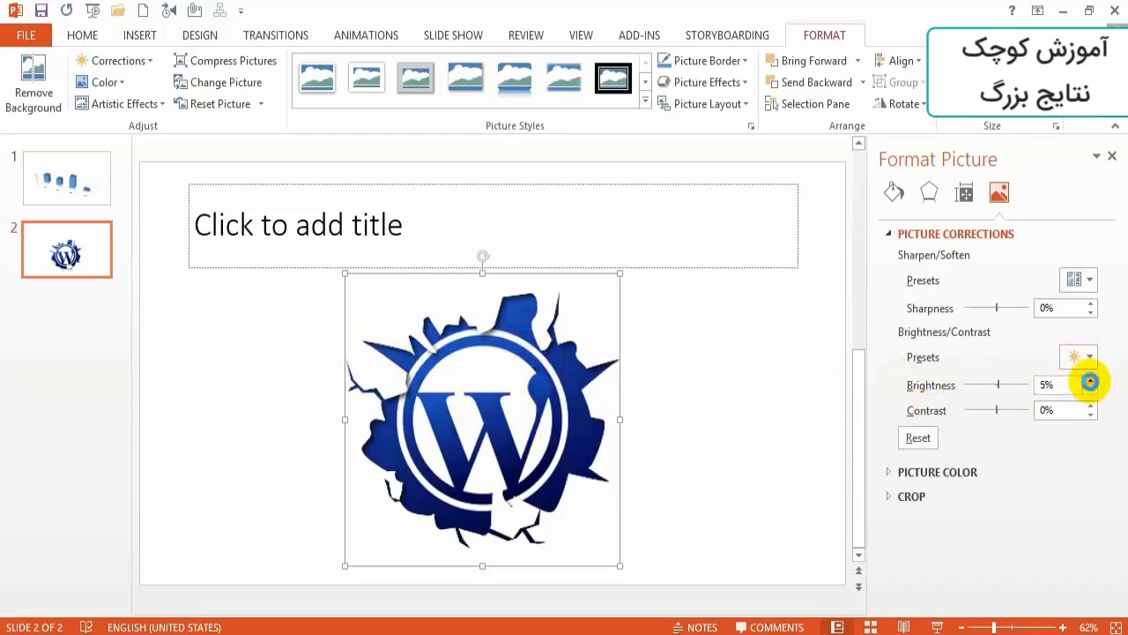
left_click(1090, 380)
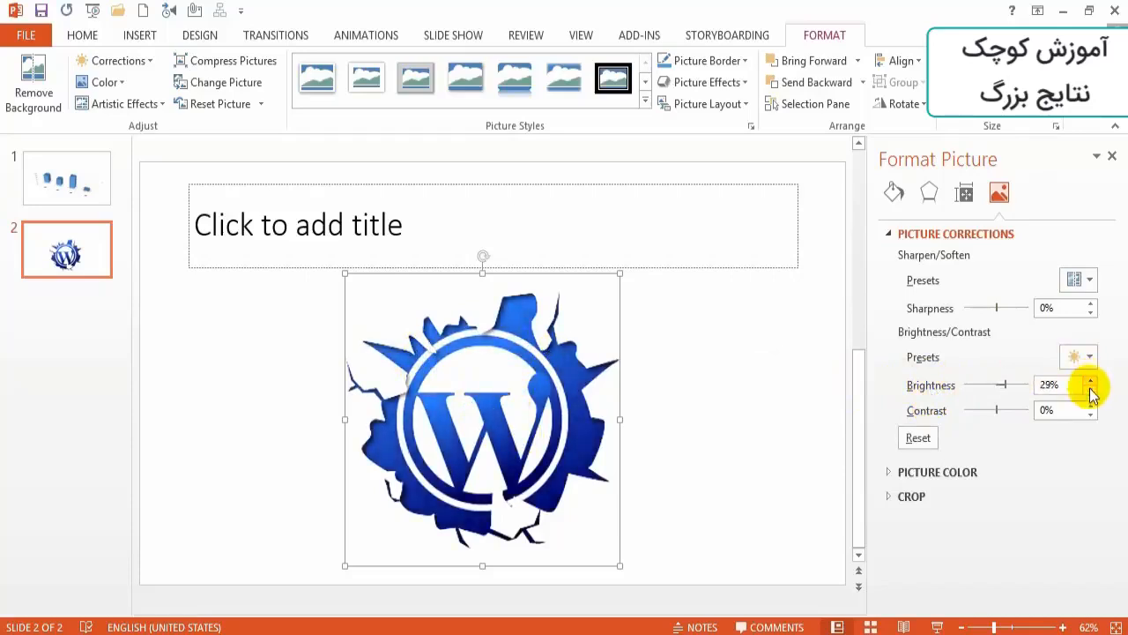
left_click(835, 247)
left_click(459, 364)
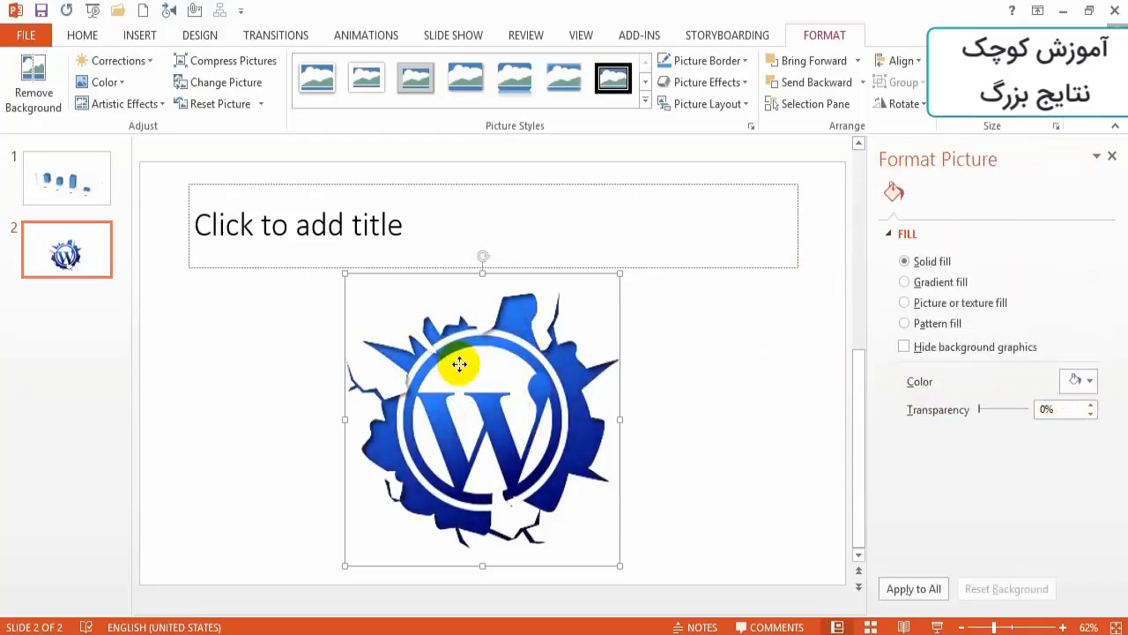
- Recolor the logo picture with the dark gold variant
left_click(130, 85)
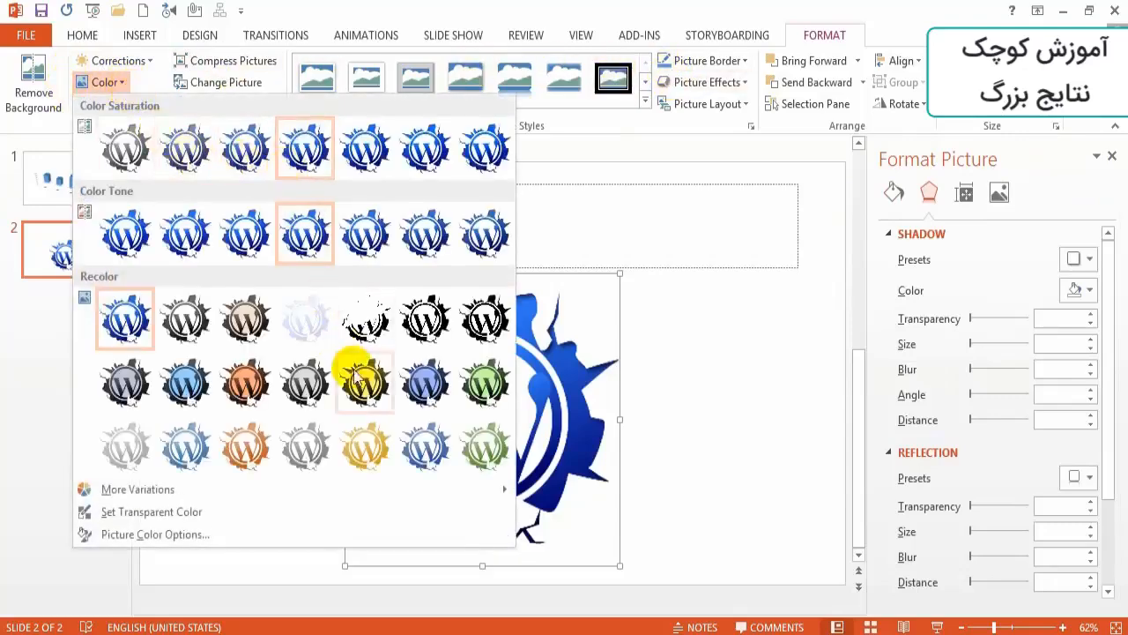
left_click(357, 380)
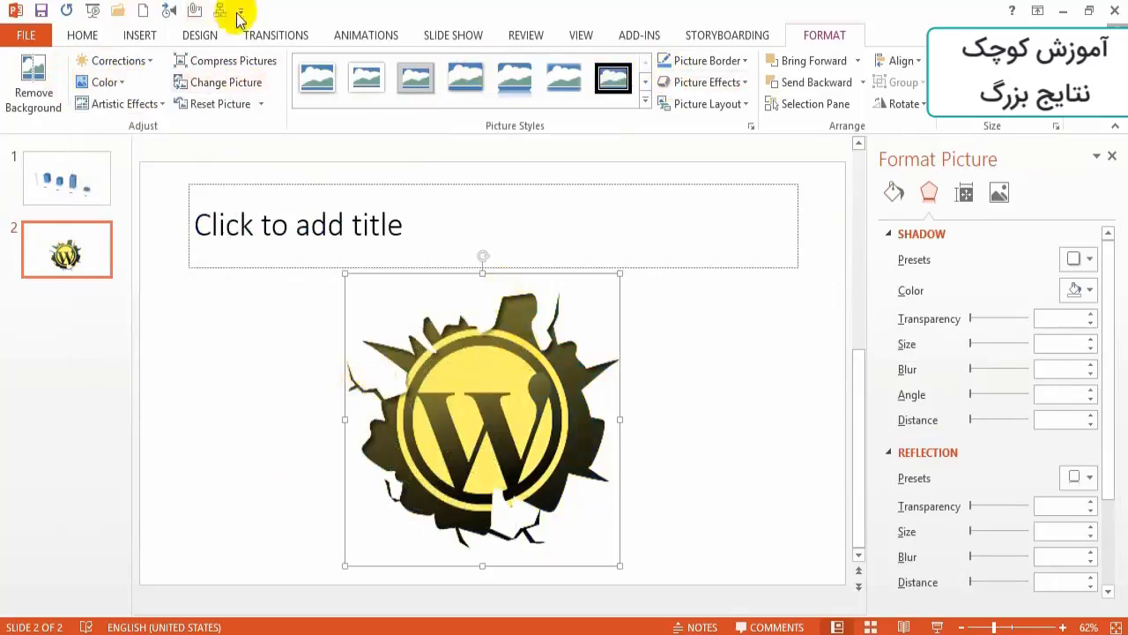
- Make the yellow color inside the WordPress logo picture transparent
left_click(120, 88)
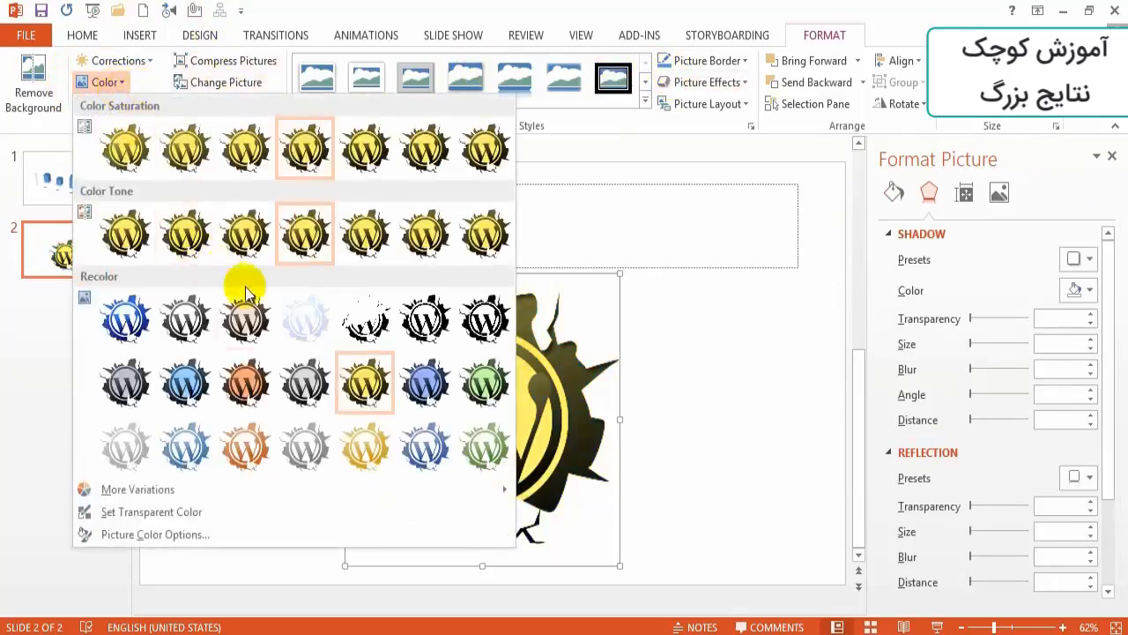
mouse_move(164, 498)
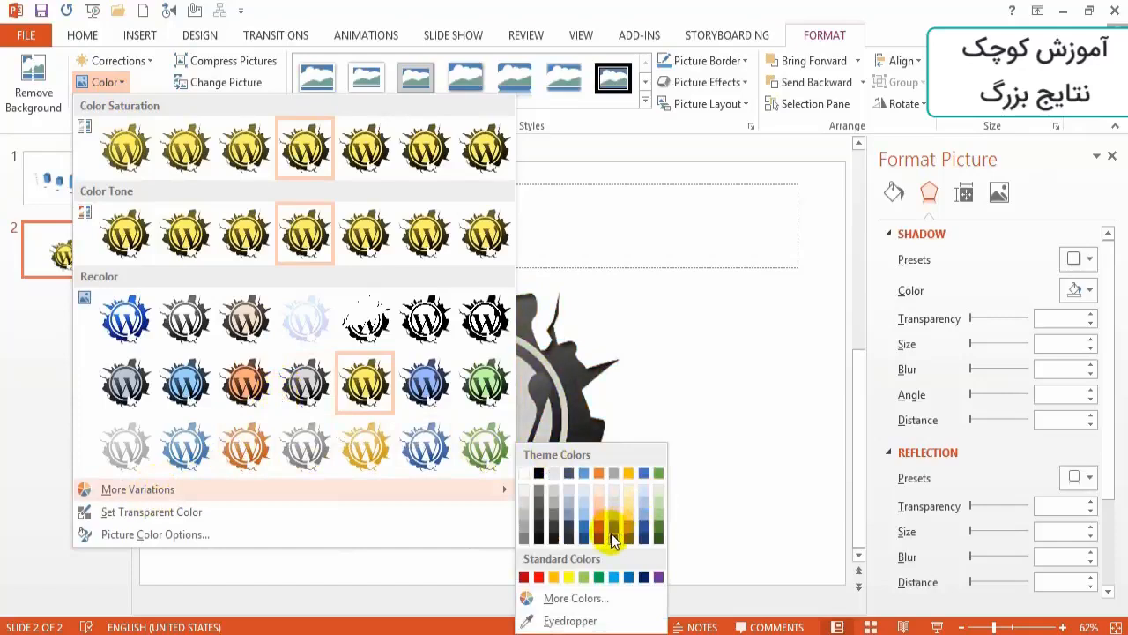
left_click(130, 517)
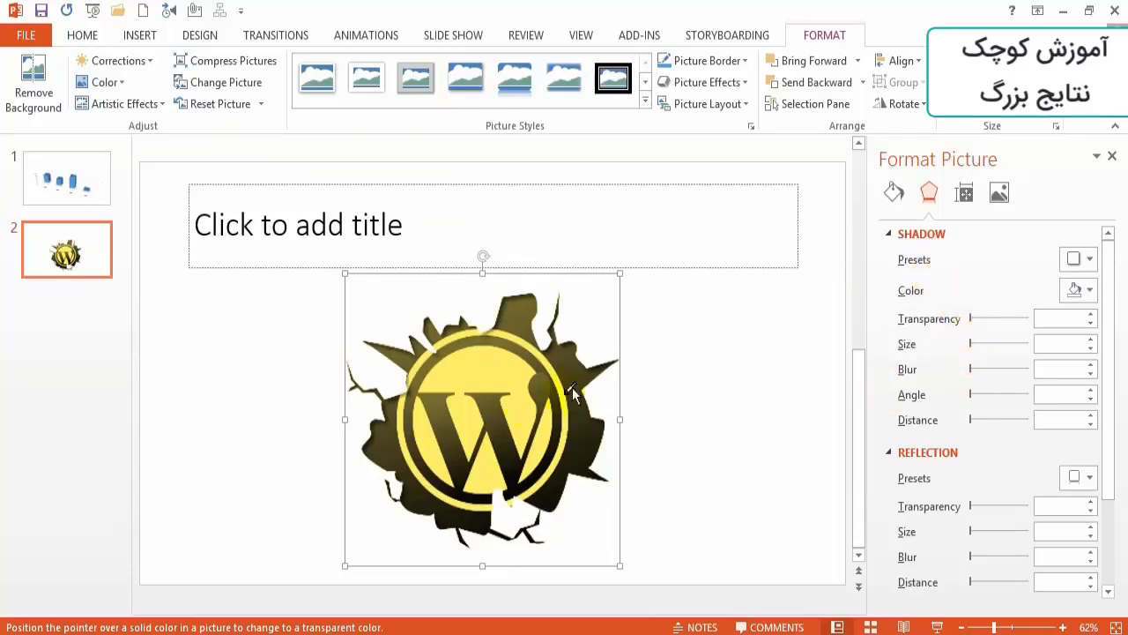
left_click(518, 407)
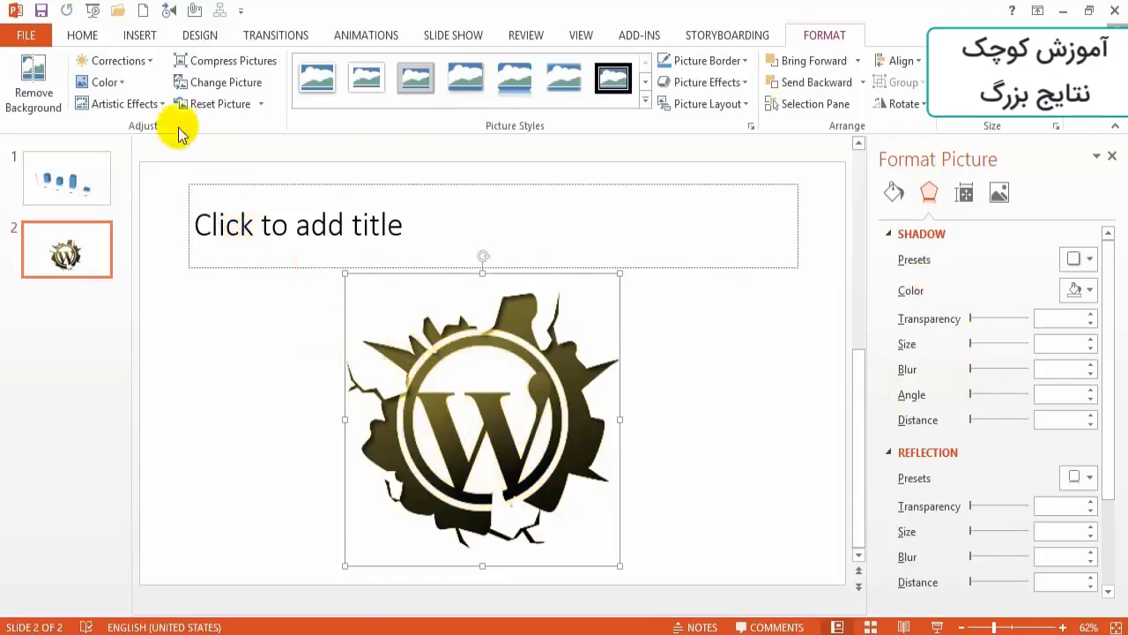
- Open the logo's picture color options and examine the color saturation, tone and recolor settings
left_click(113, 82)
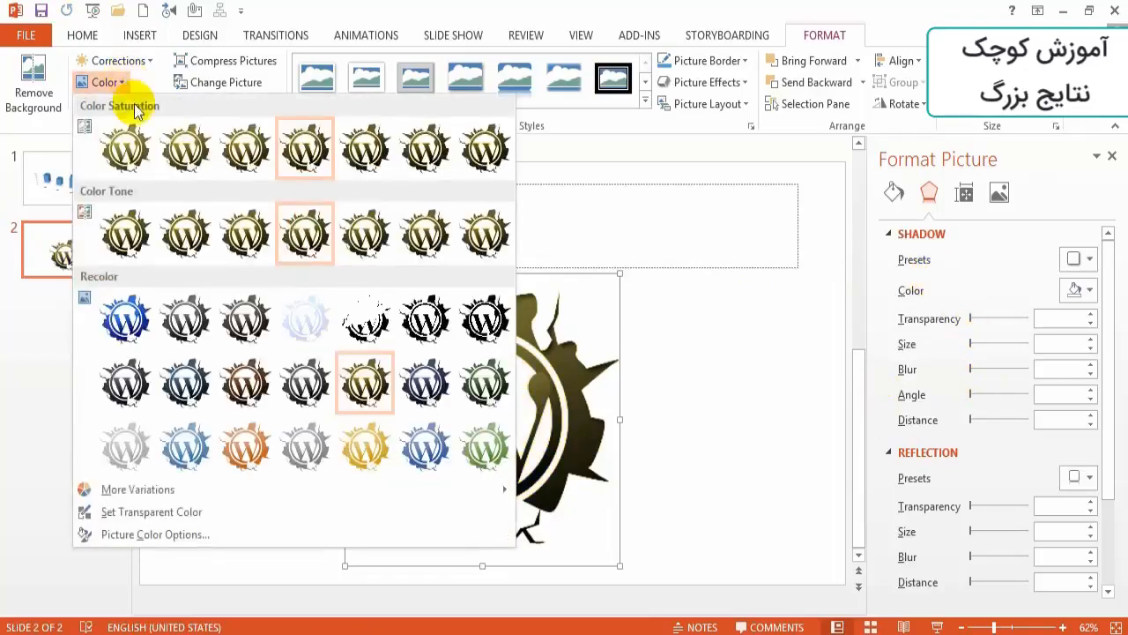
left_click(144, 535)
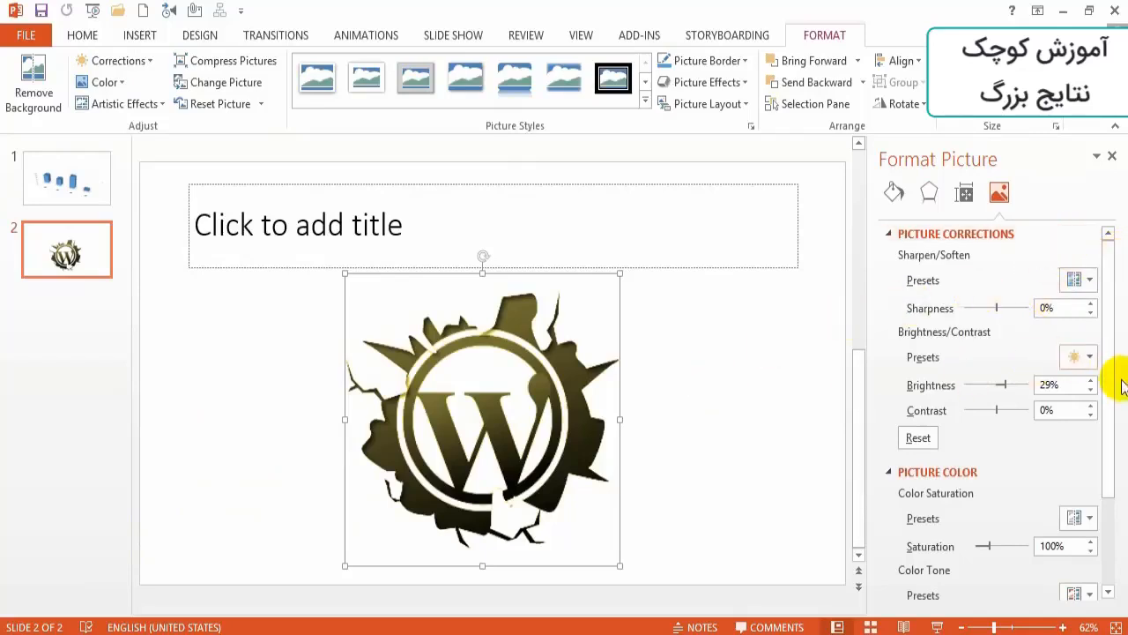
left_click_drag(1113, 403, 1113, 518)
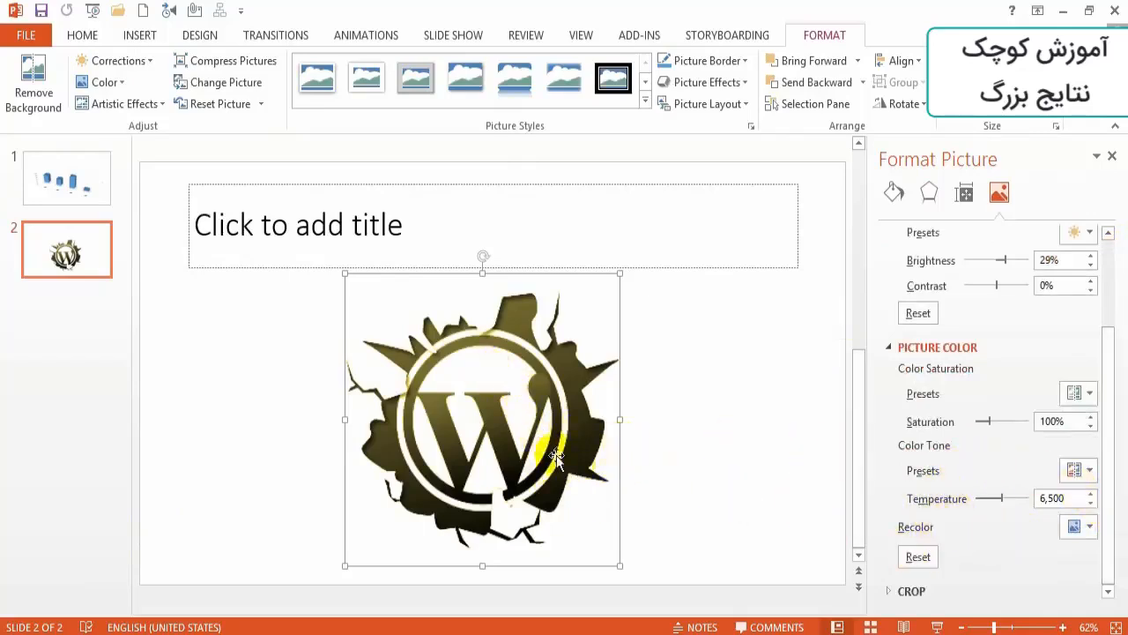
- Compress only this picture at document resolution with cropped areas deleted, and try to replace it with another picture
left_click(228, 67)
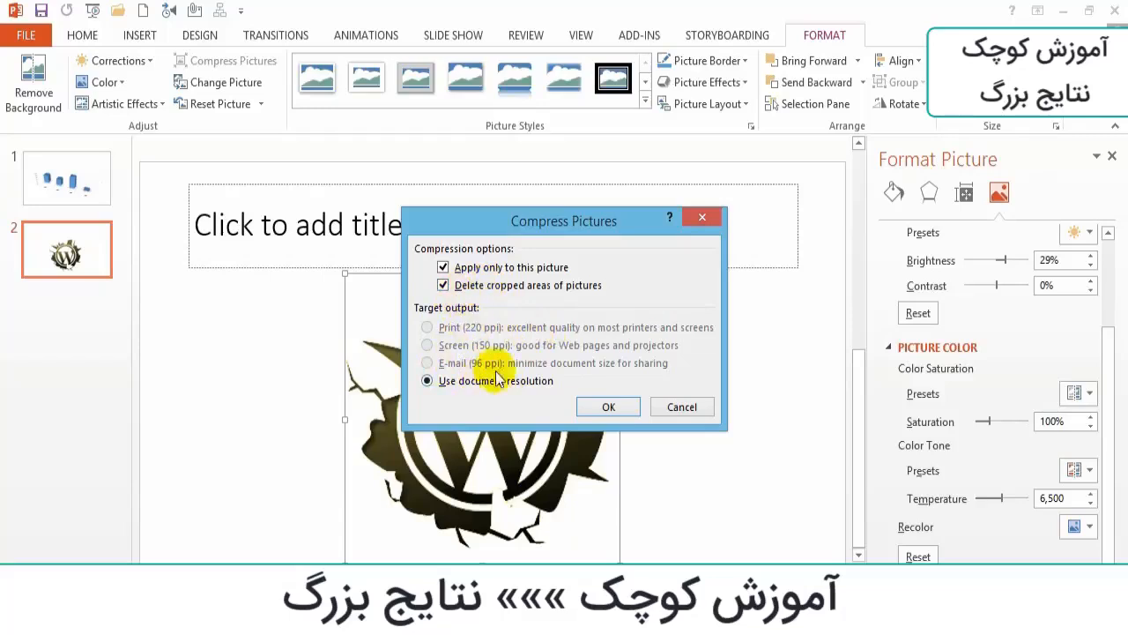
left_click(630, 410)
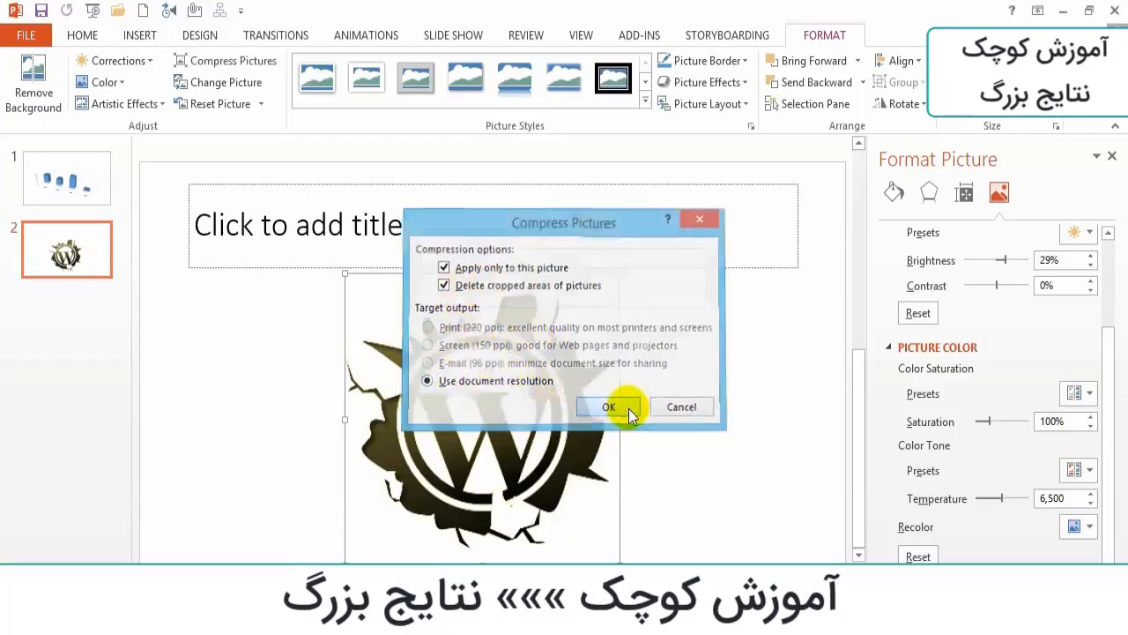
left_click(242, 82)
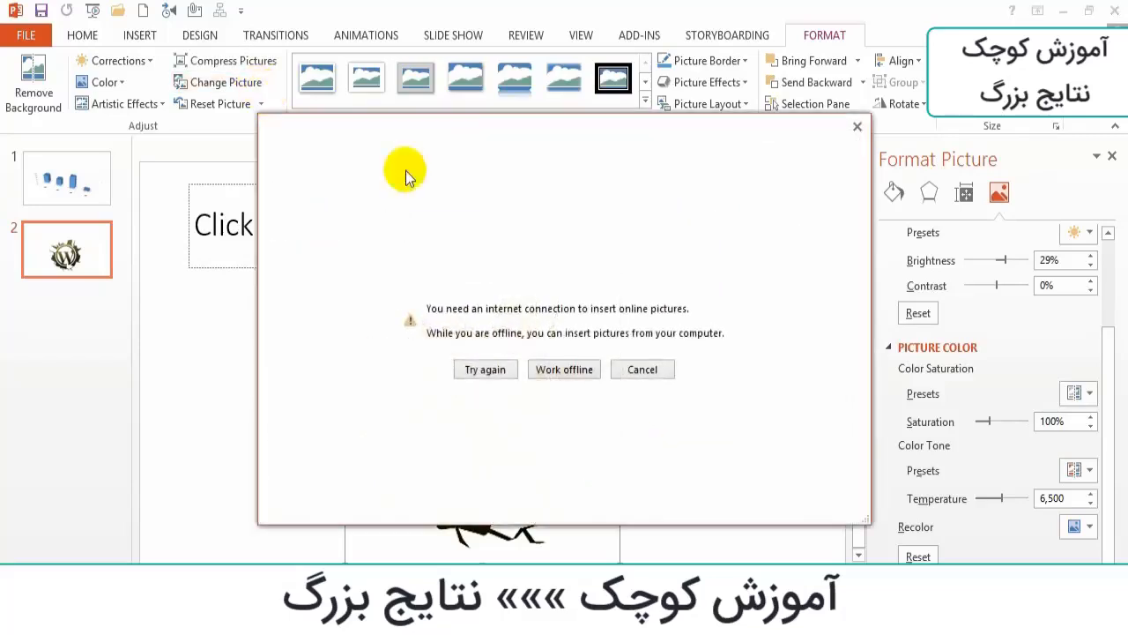
left_click(643, 369)
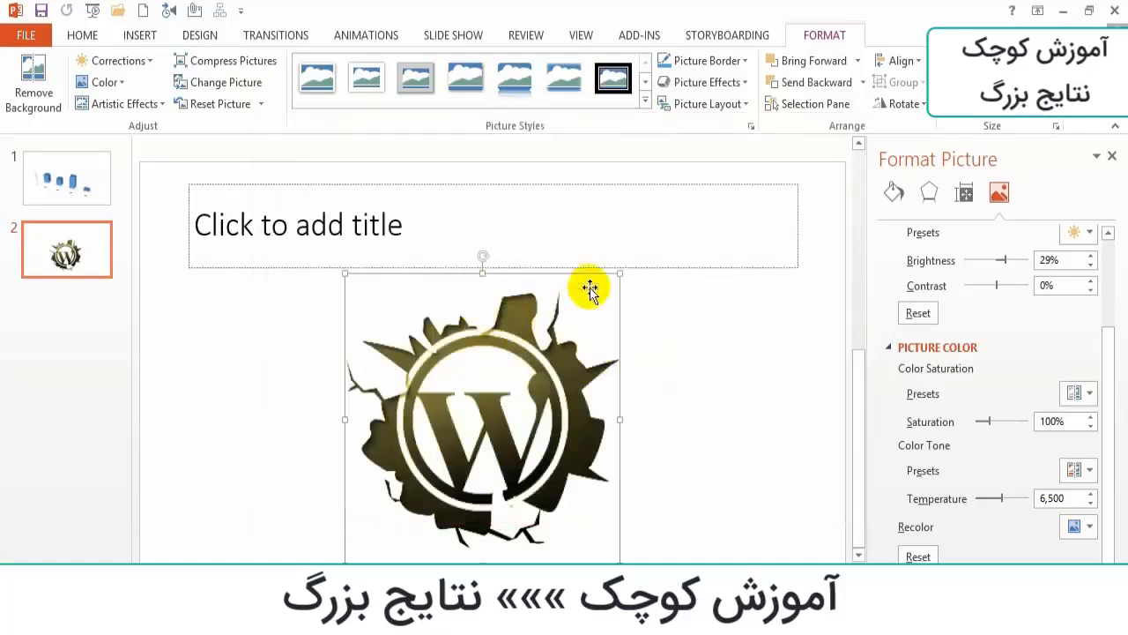
- Reset the logo picture's formatting and size, and enlarge it proportionally to nearly fill the space below the title placeholder
left_click(262, 105)
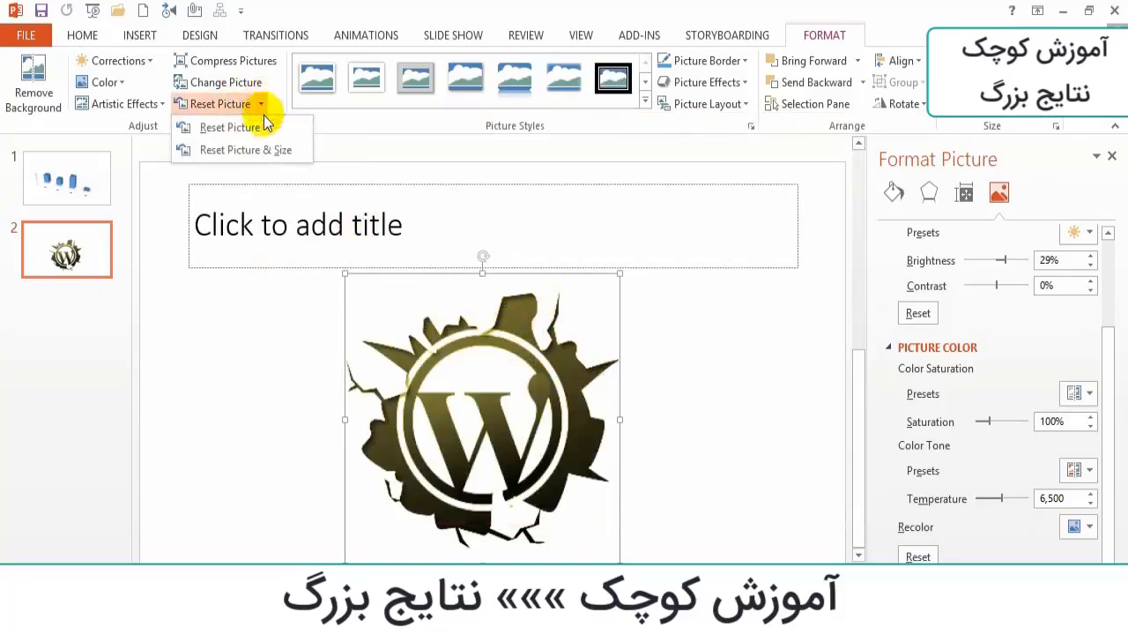
left_click(263, 132)
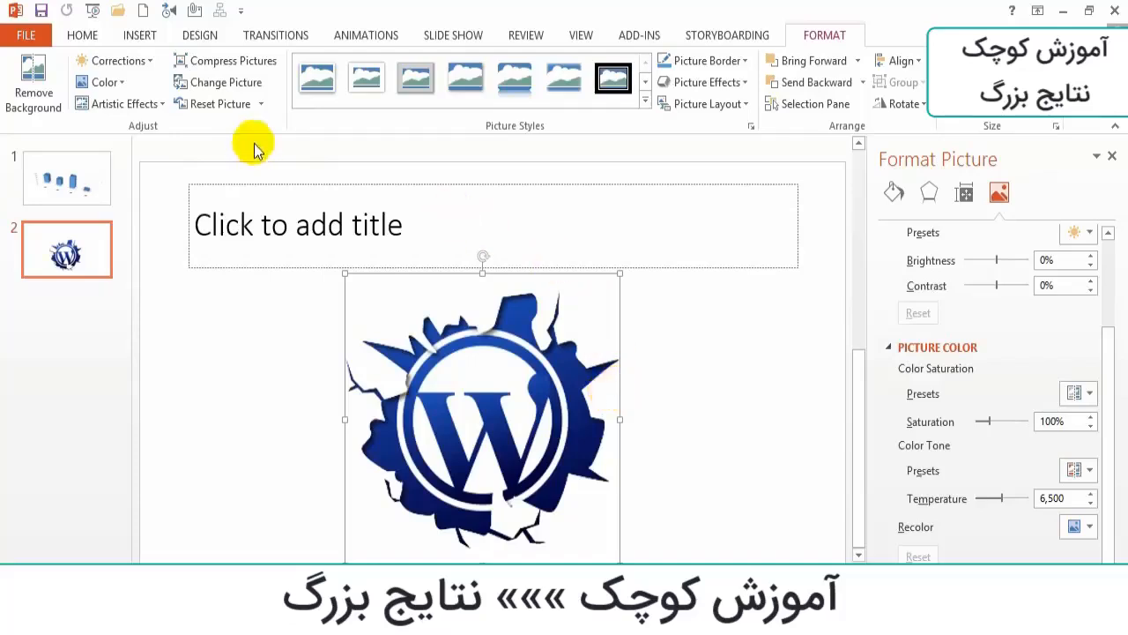
left_click(262, 105)
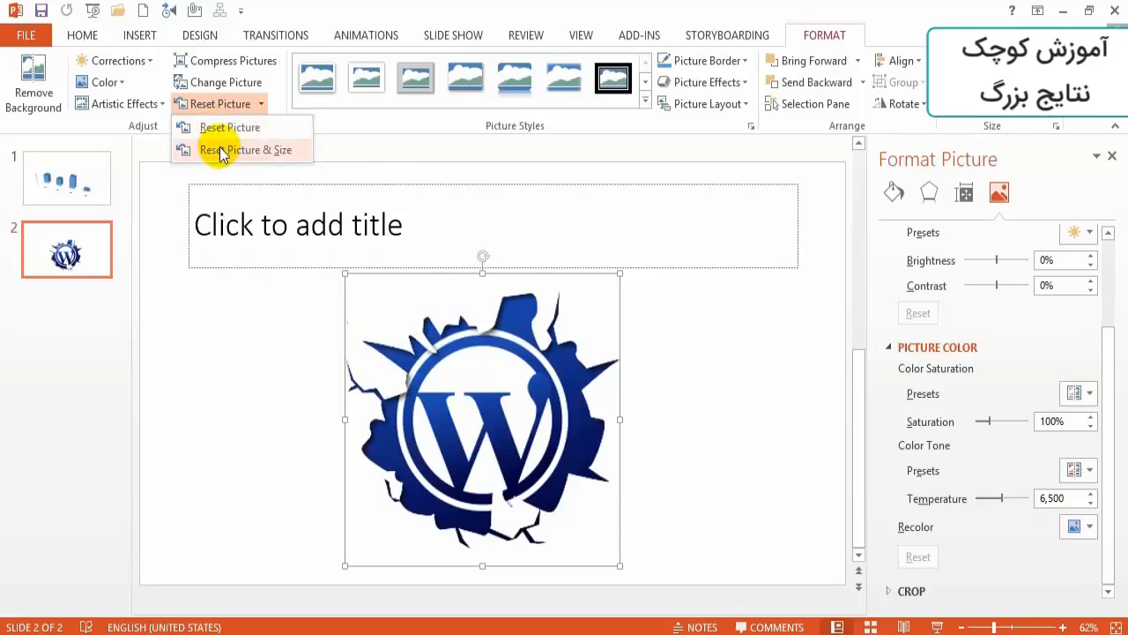
left_click(222, 151)
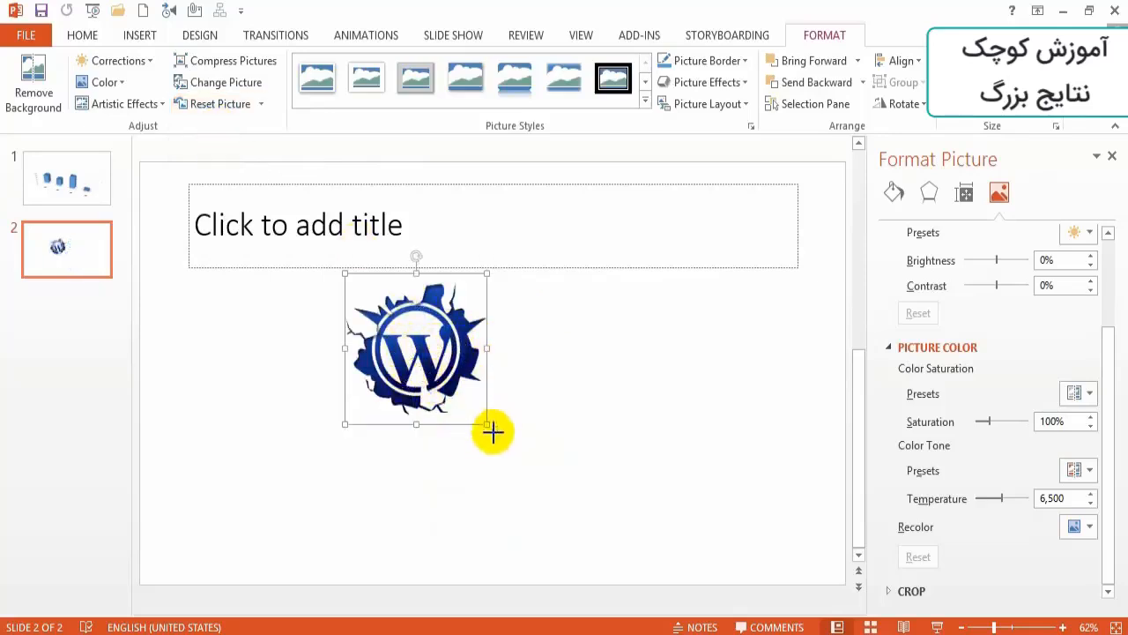
left_click_drag(492, 431, 616, 558)
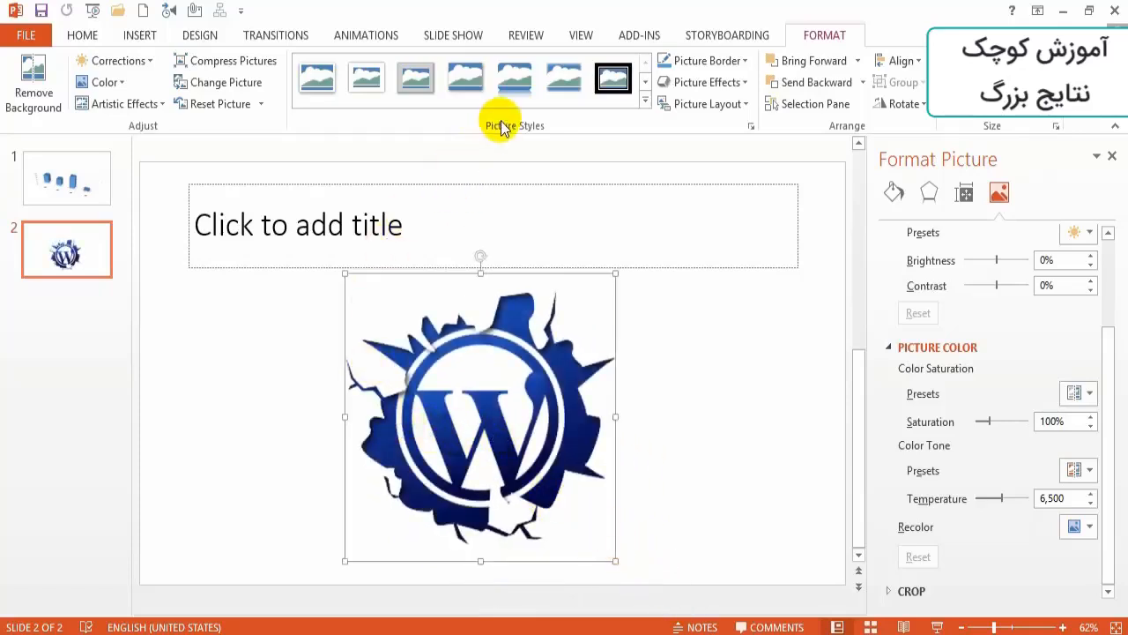
- Apply the rounded picture style with a reflection to the logo and give it a thin dark outline
left_click(645, 101)
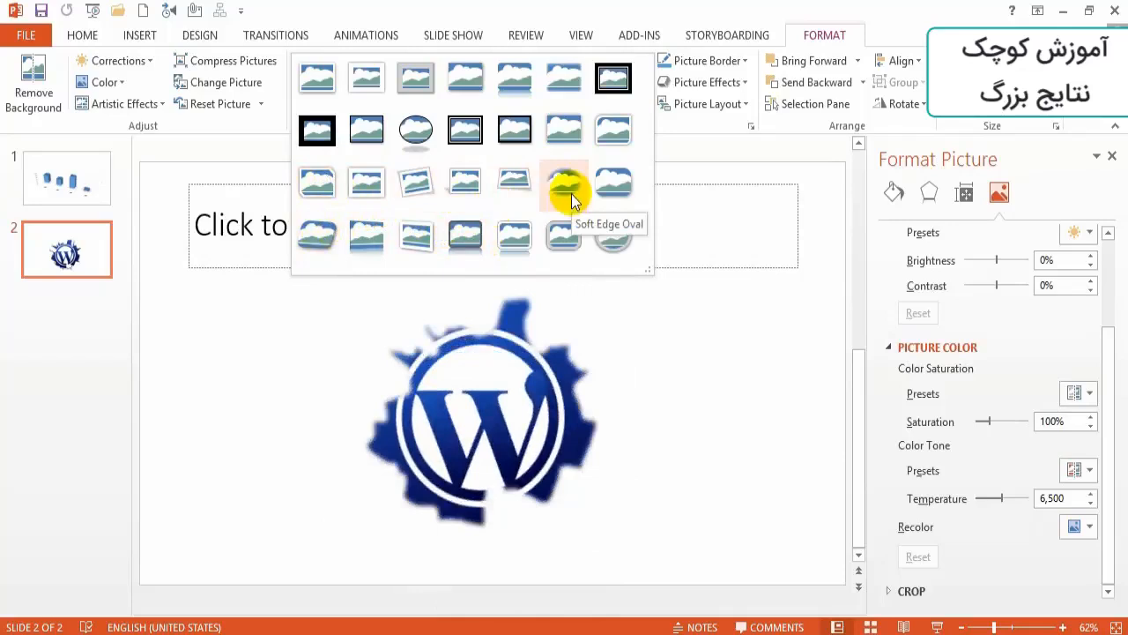
left_click(518, 81)
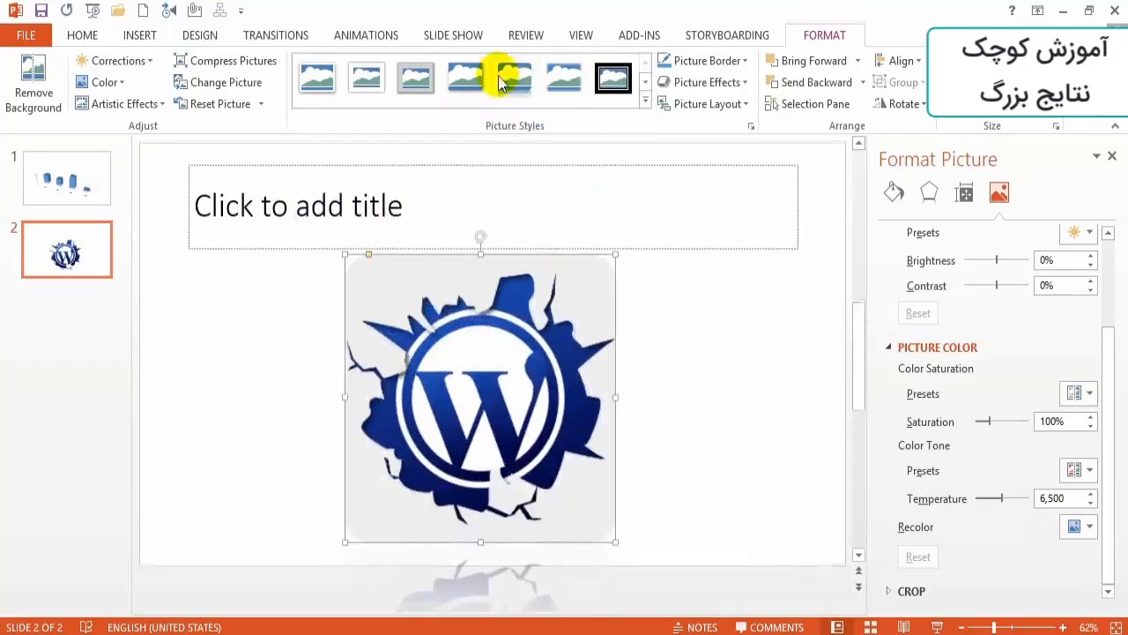
left_click(746, 61)
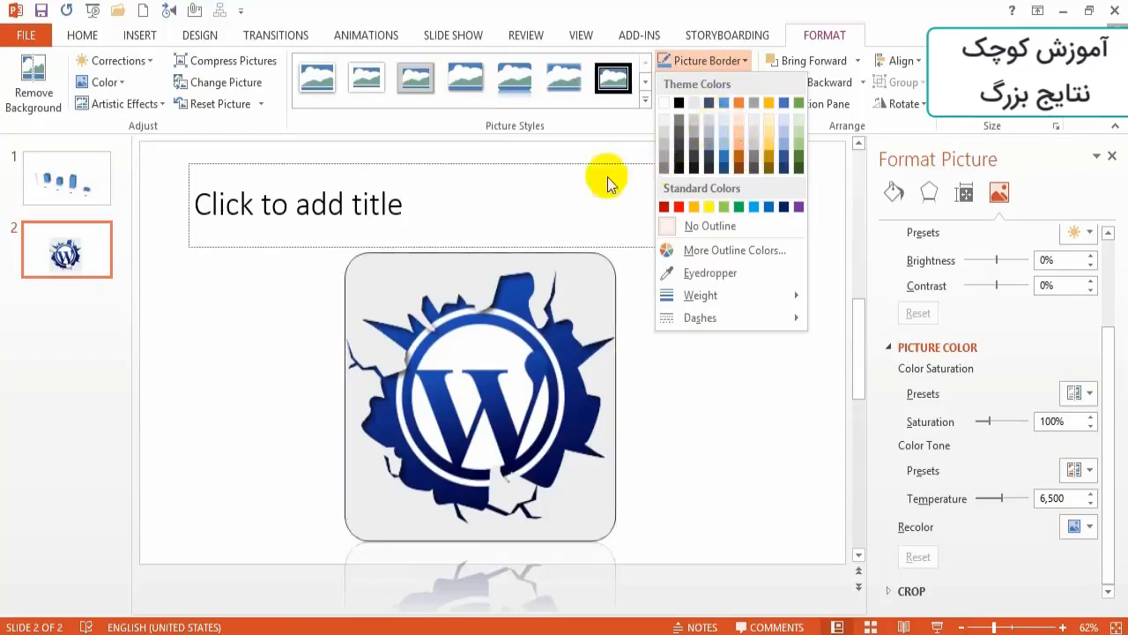
left_click(779, 165)
left_click(723, 82)
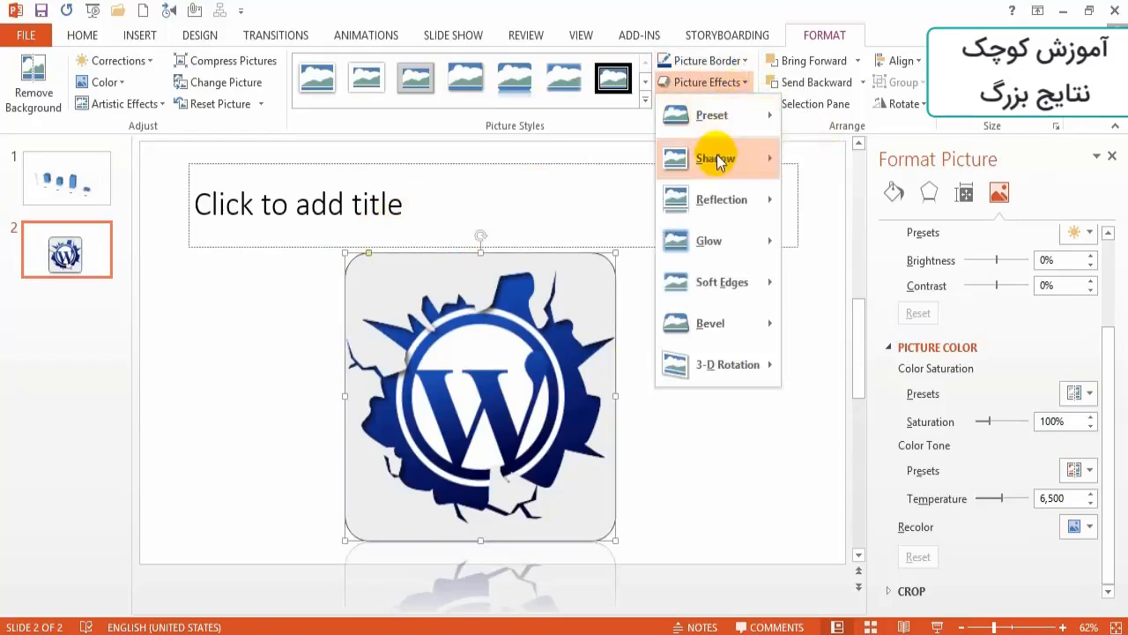
mouse_move(718, 160)
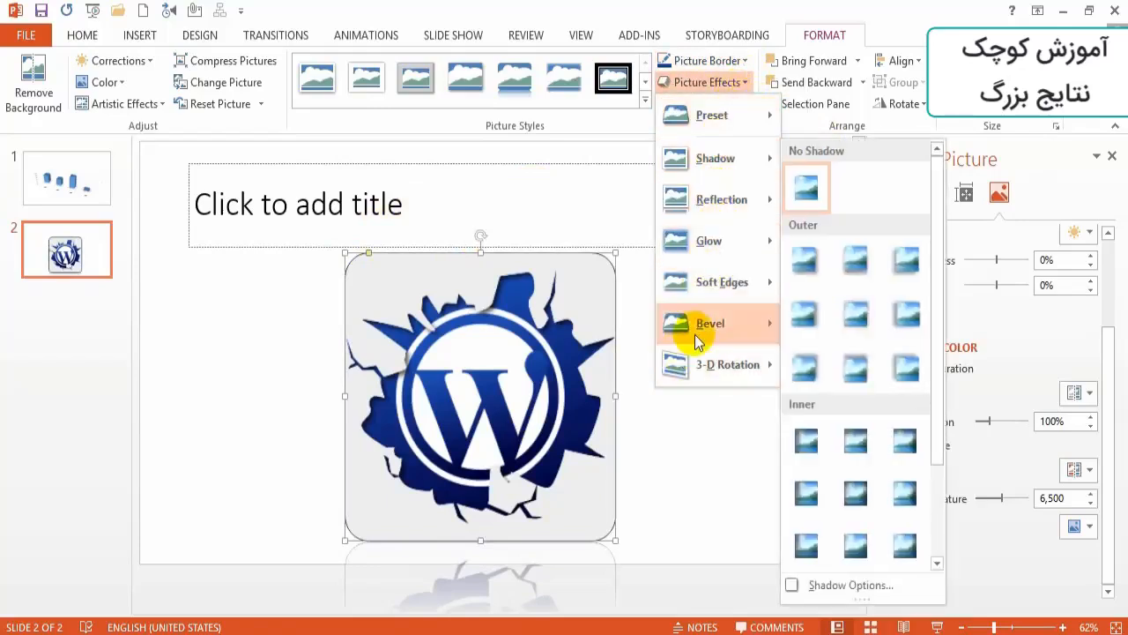
mouse_move(711, 361)
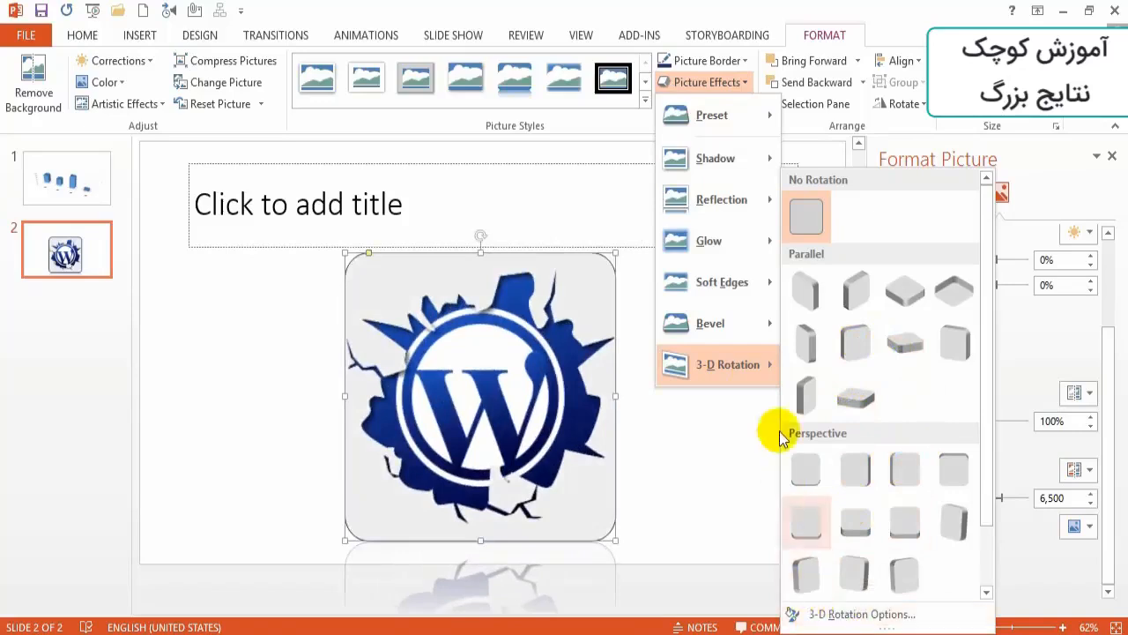
mouse_move(729, 284)
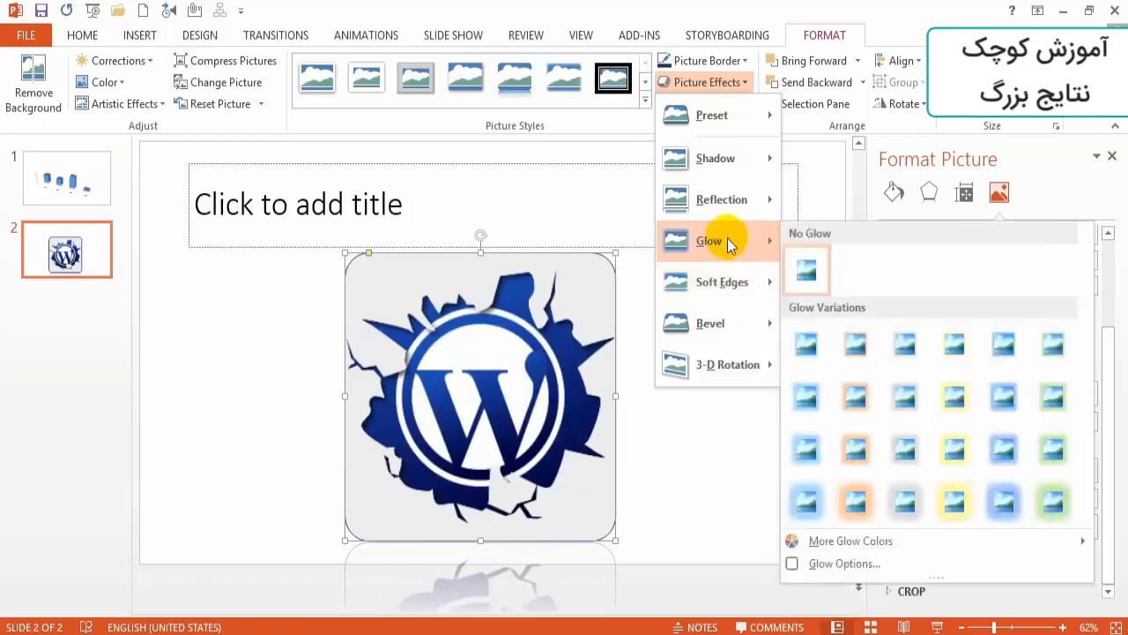
mouse_move(730, 204)
left_click(729, 503)
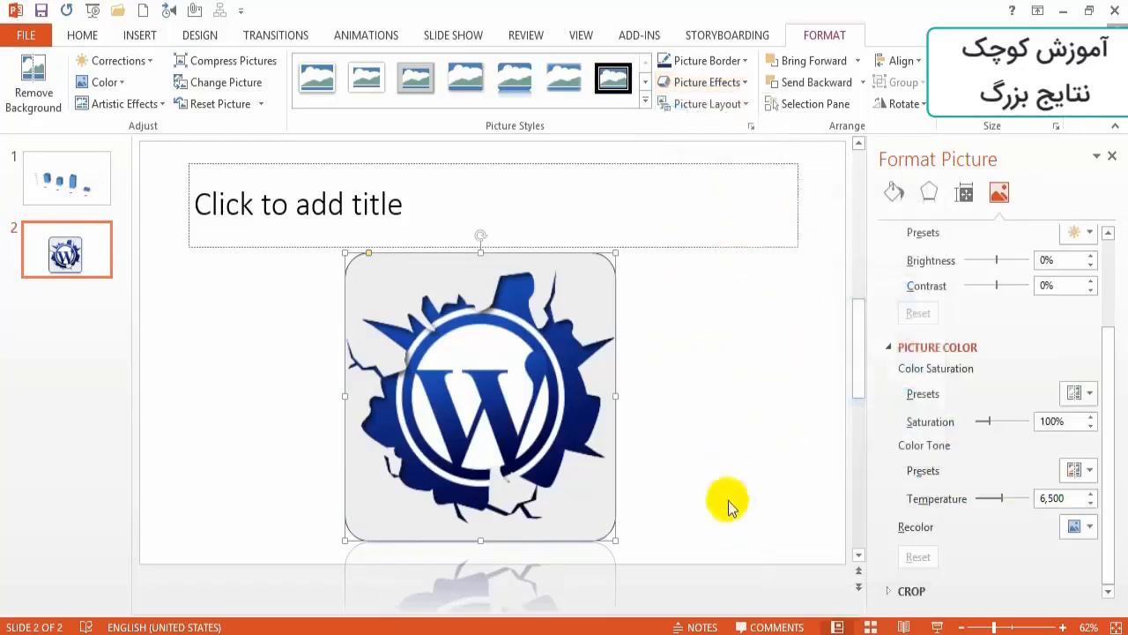
- Convert the logo picture to the Titled Picture Blocks layout and caption it وردپرس
left_click(742, 104)
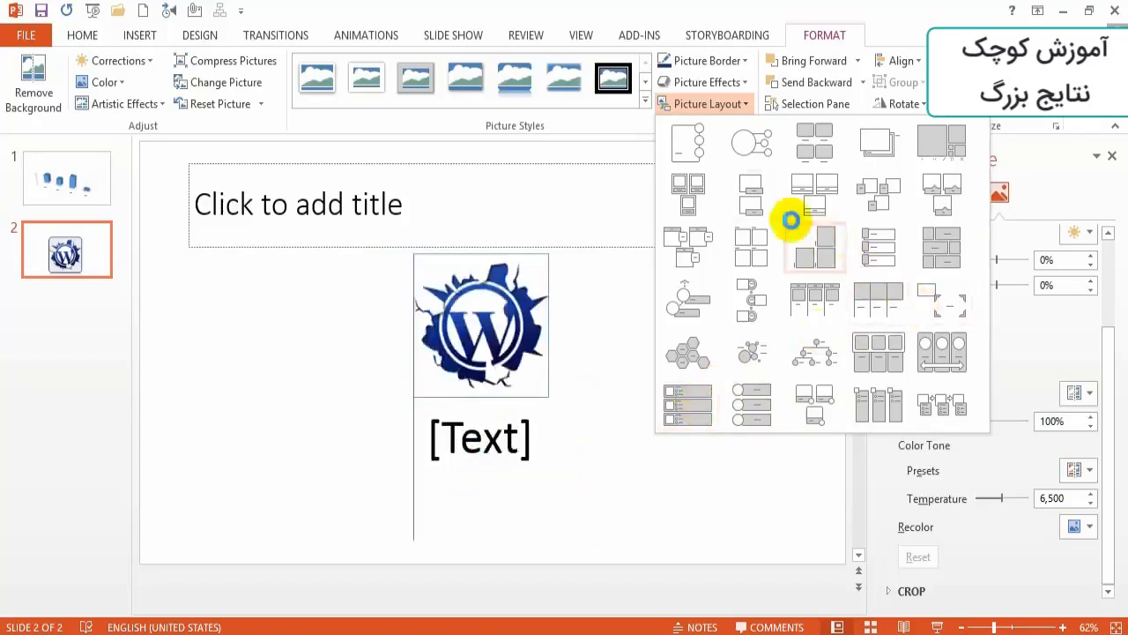
left_click(680, 263)
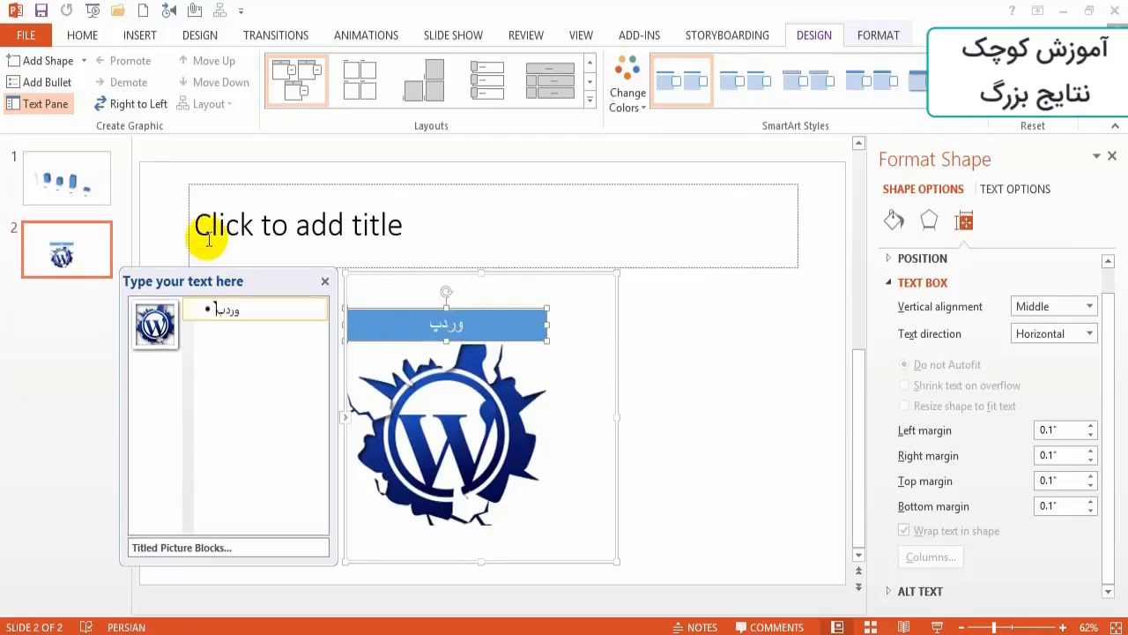
left_click(753, 329)
- Close the layout's text entry window and undo the caption and the picture layout conversion
left_click(414, 419)
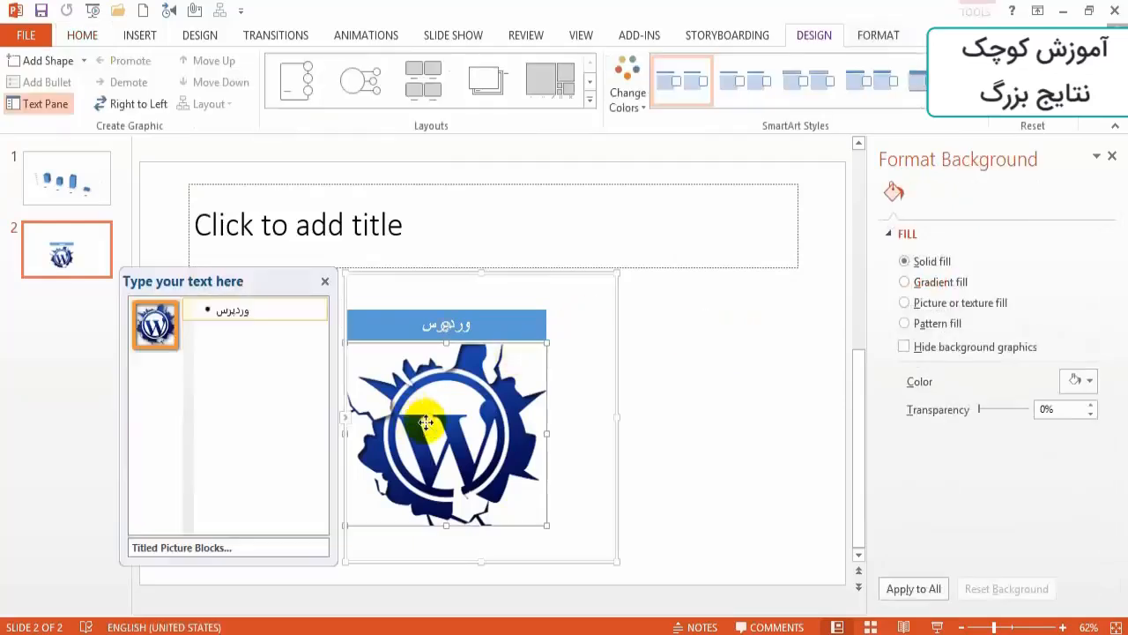
left_click(894, 36)
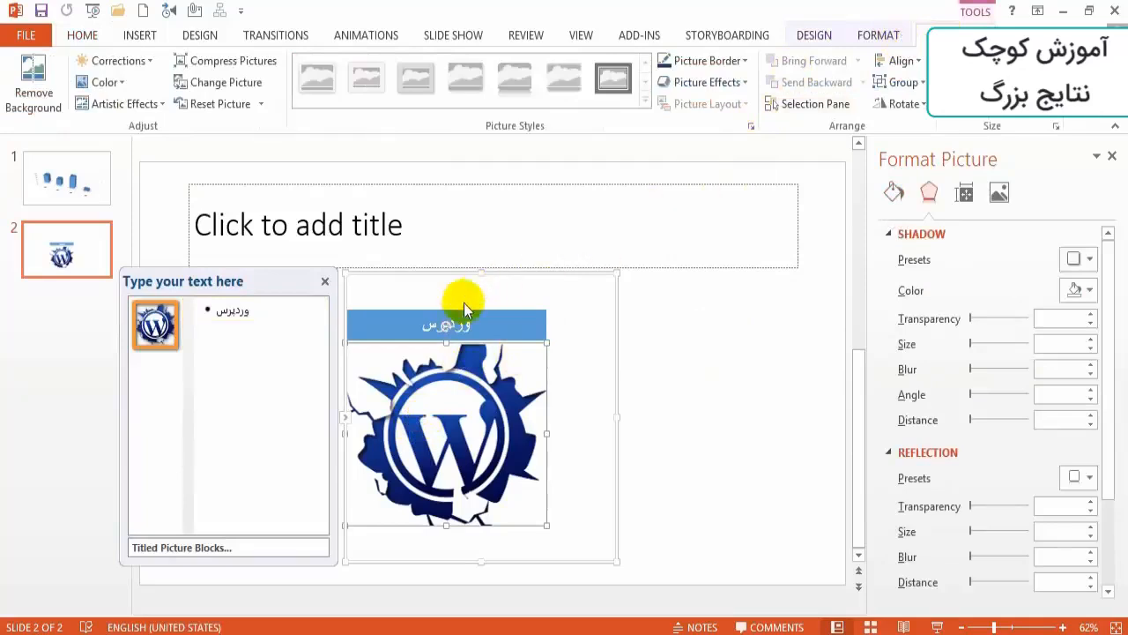
left_click(325, 281)
left_click(329, 287)
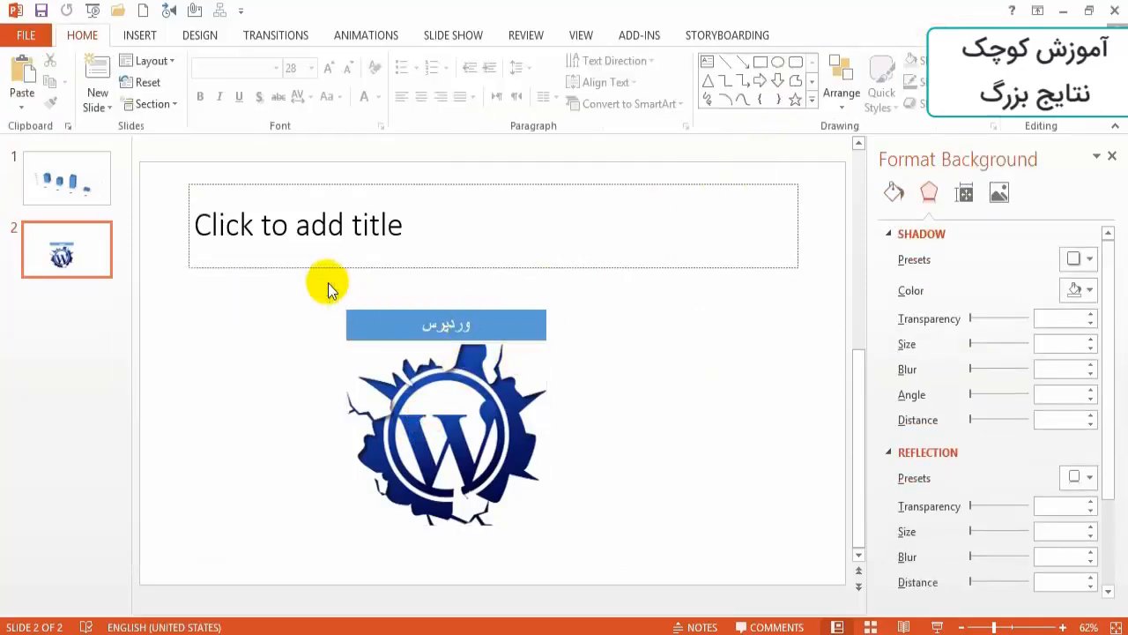
left_click(523, 362)
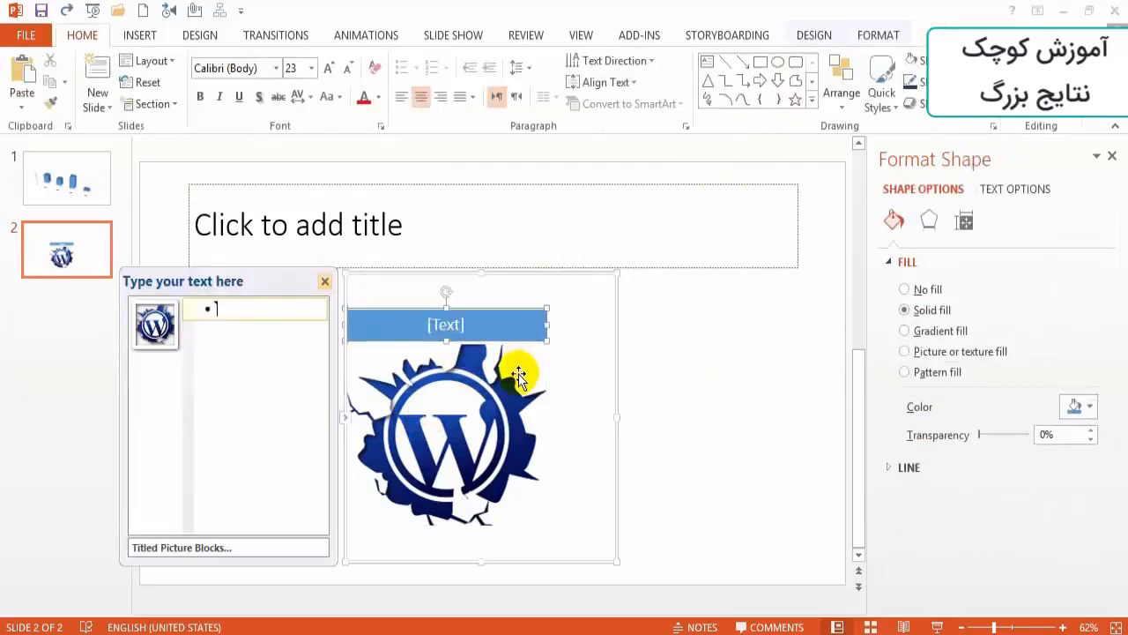
key("ctrl+z")
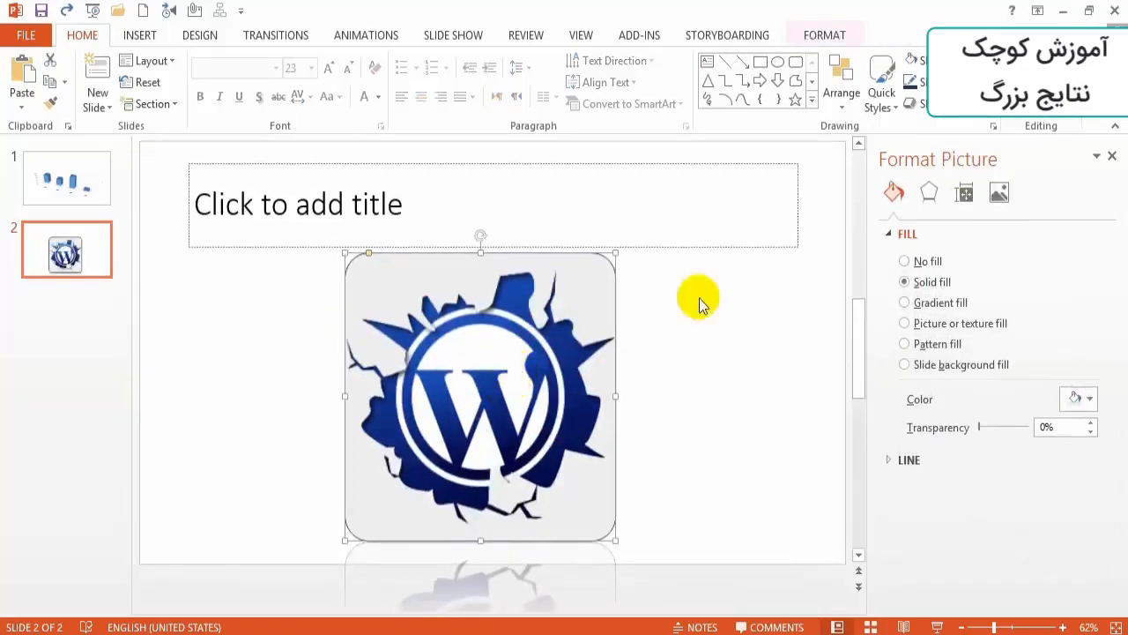
- Align the logo picture with the slide's left edge
left_click(820, 40)
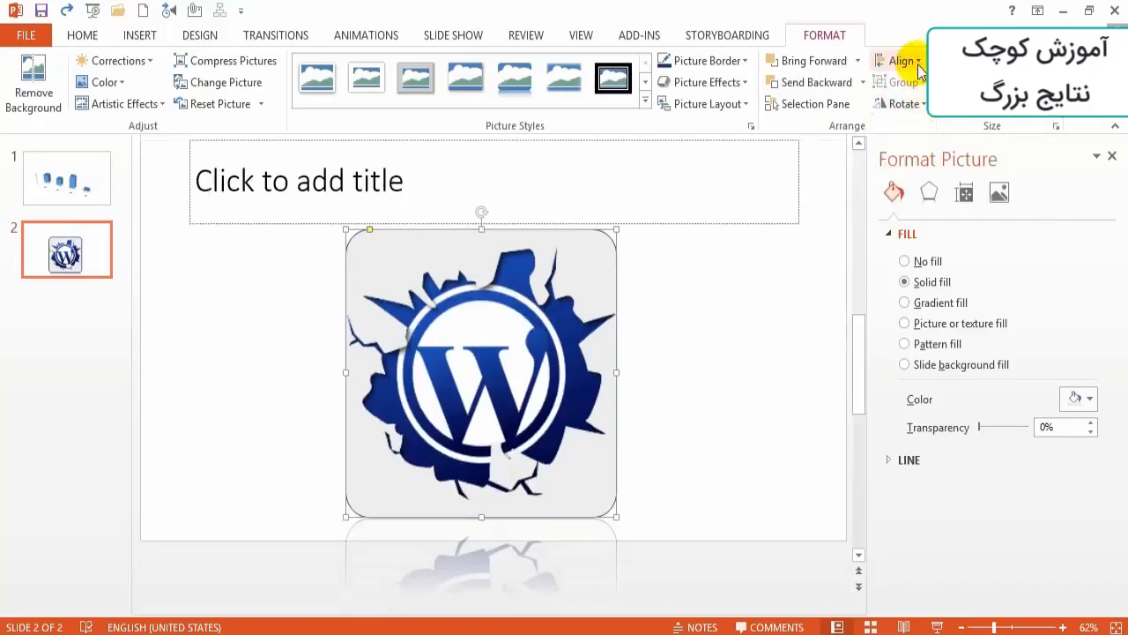
left_click(919, 66)
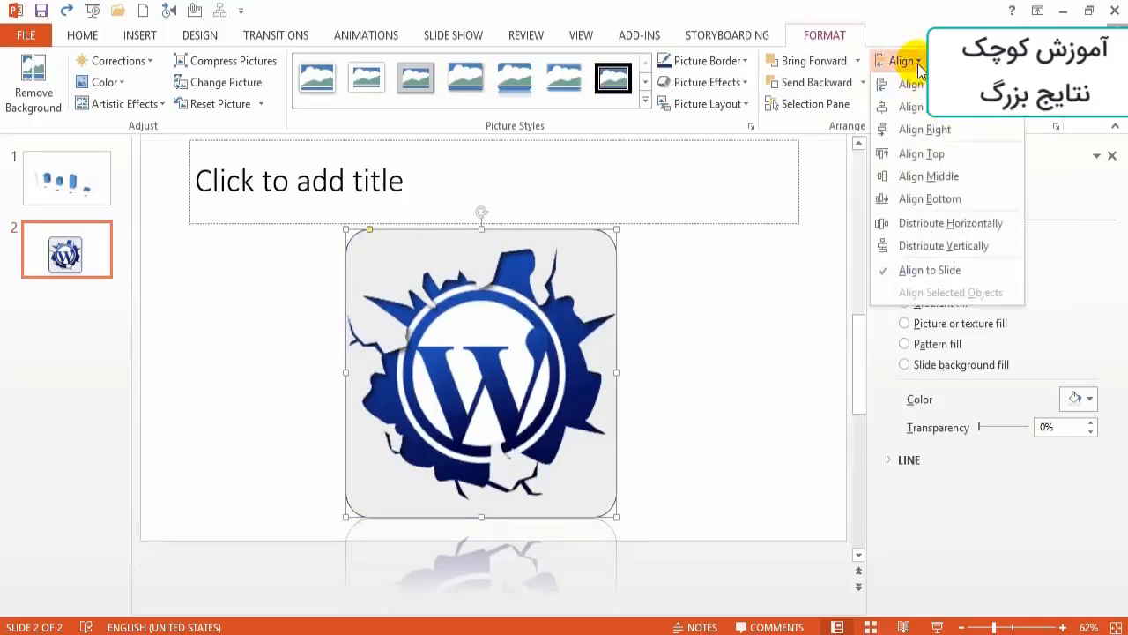
left_click(917, 89)
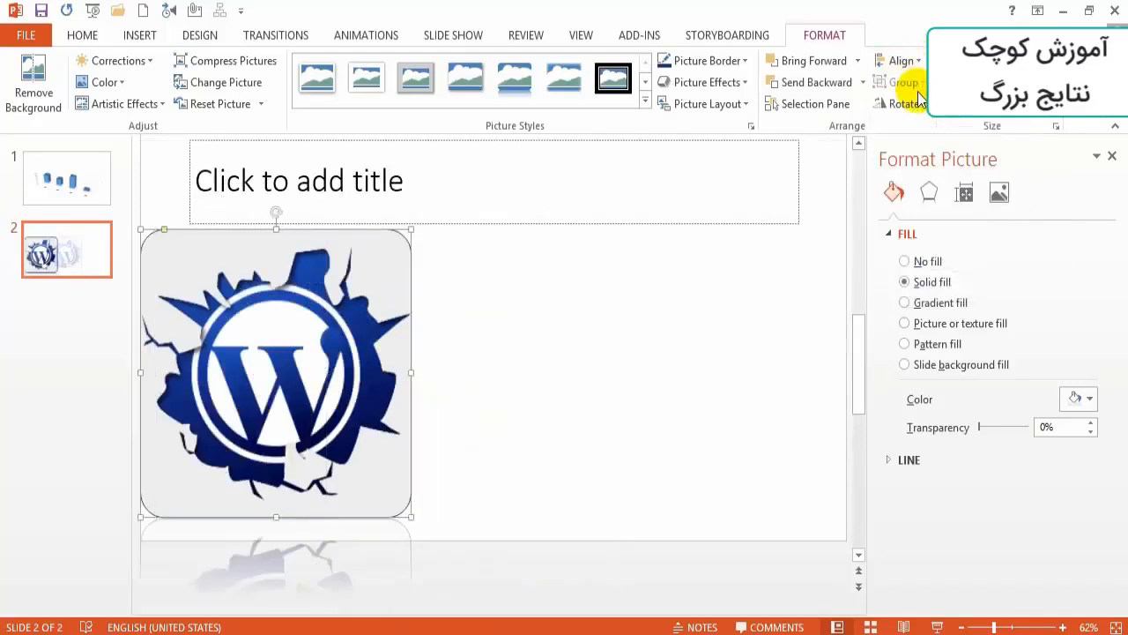
- Center the logo picture horizontally on the slide using the alignment options
left_click(919, 63)
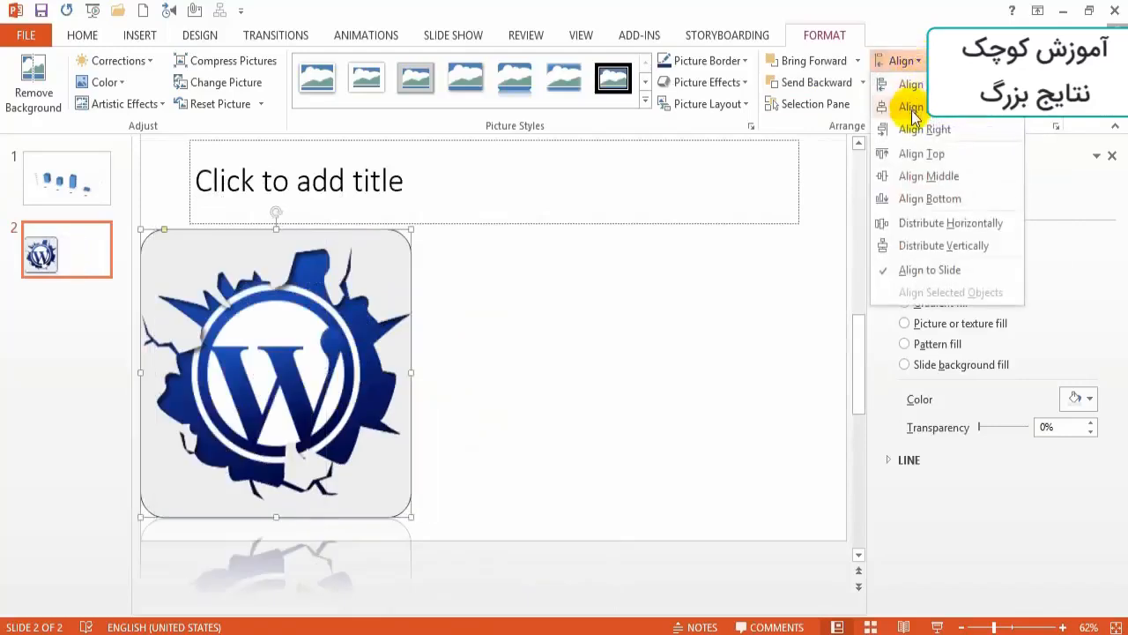
left_click(914, 106)
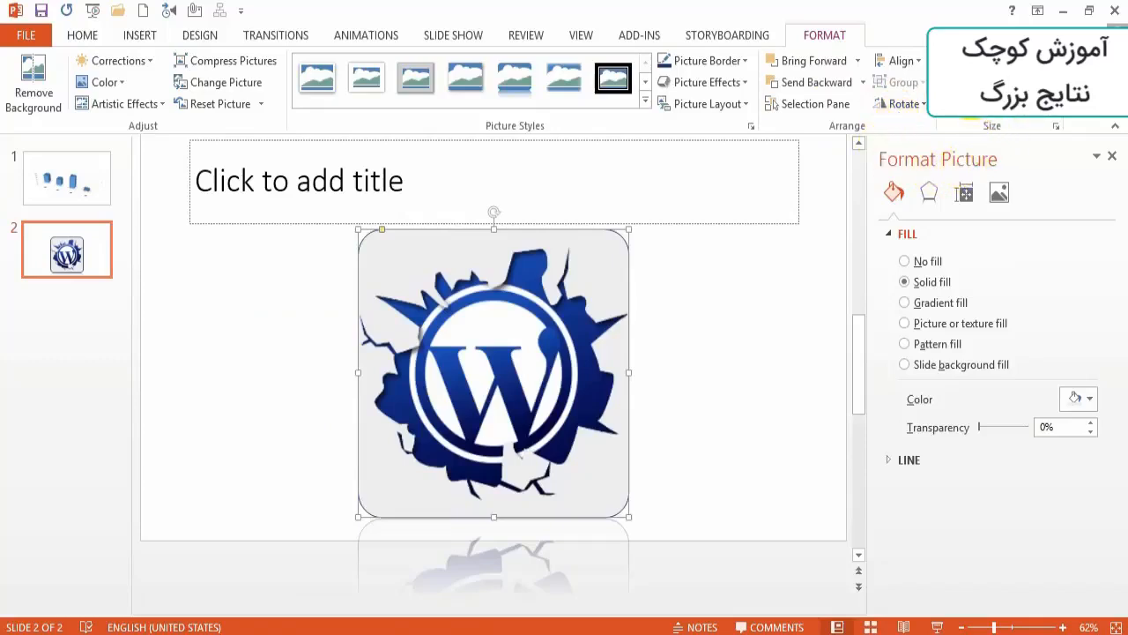
- Enlarge the logo picture slightly, scale it back down to just under its original size, and deselect it
left_click(957, 118)
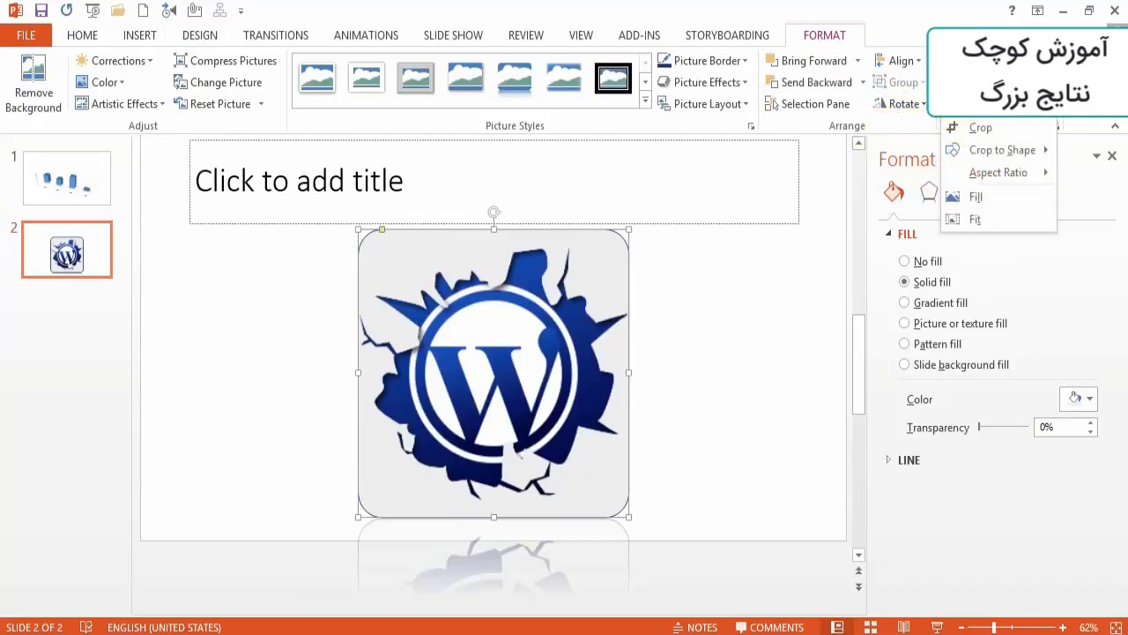
left_click(1022, 104)
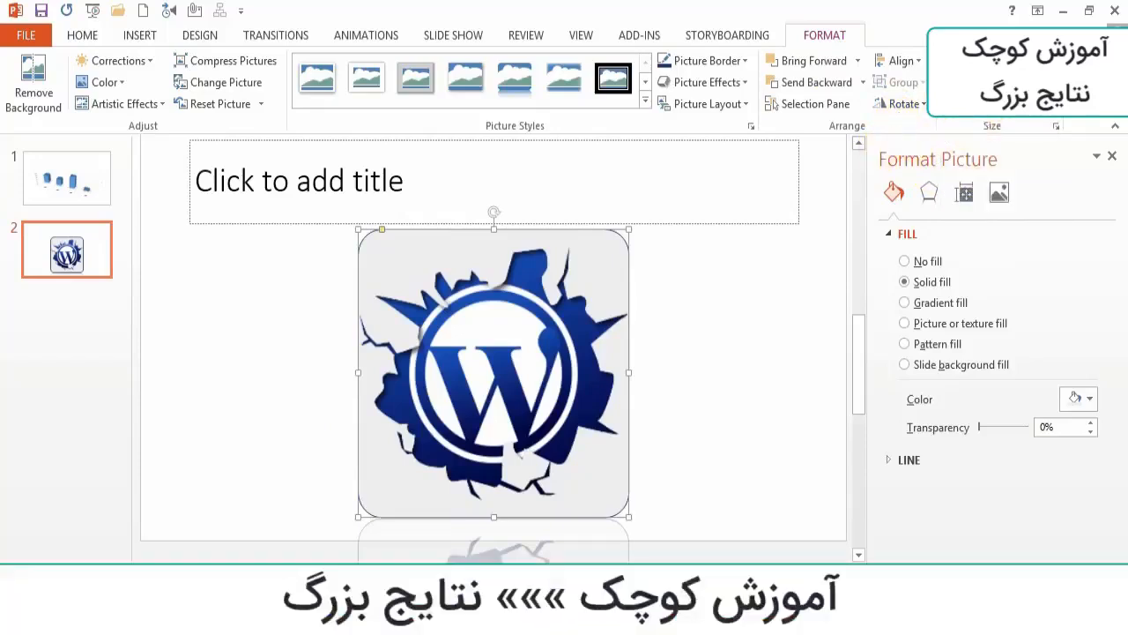
left_click(1052, 64)
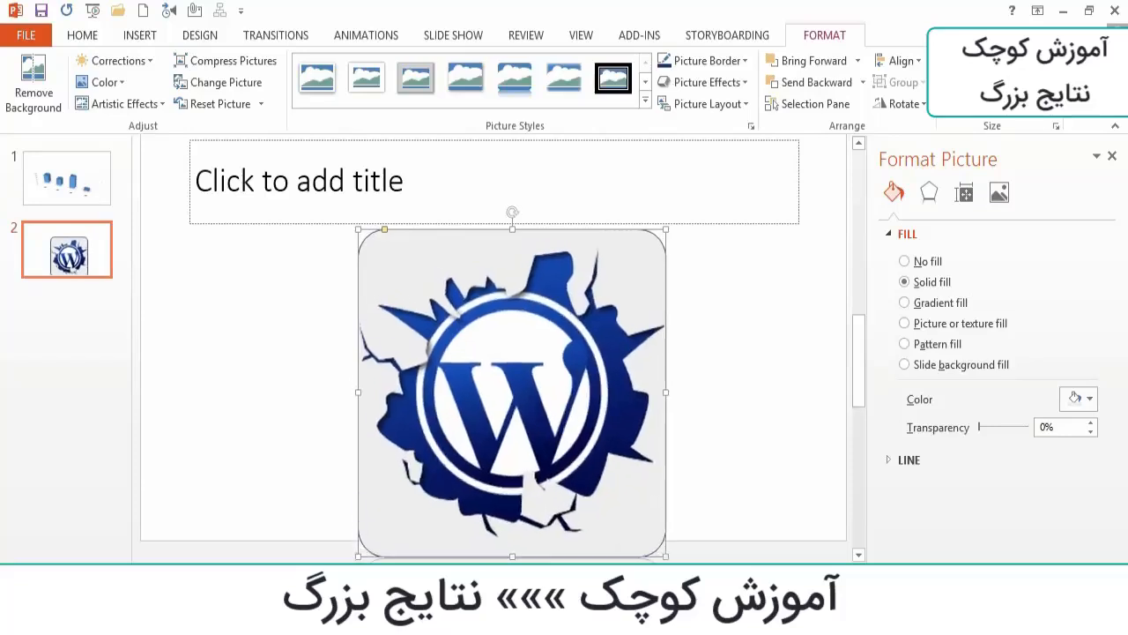
left_click(1052, 72)
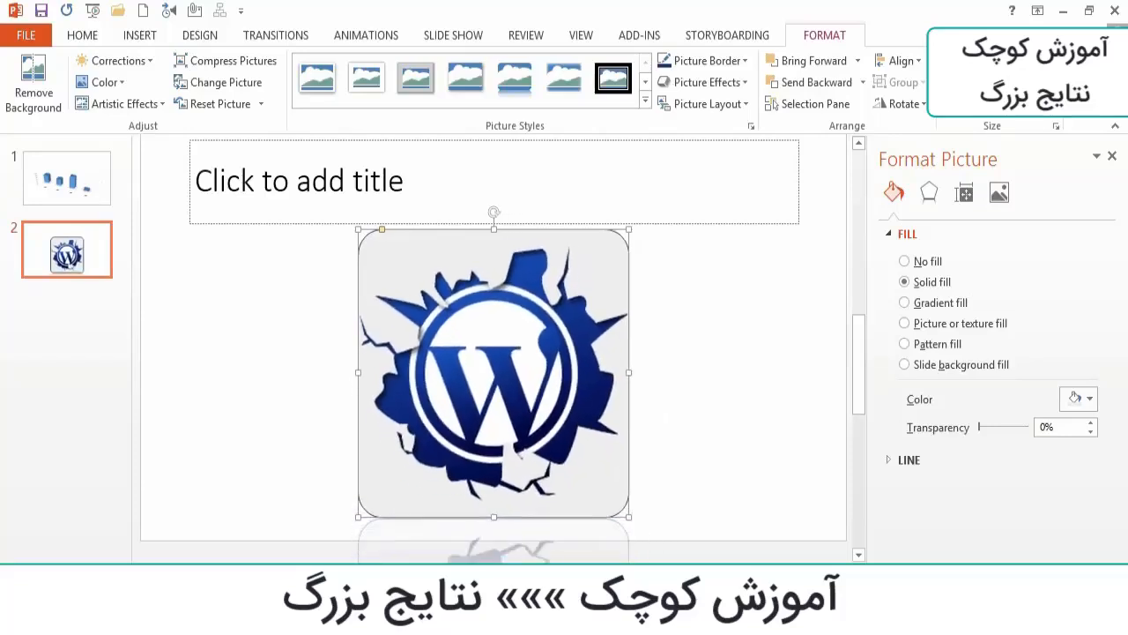
left_click(711, 335)
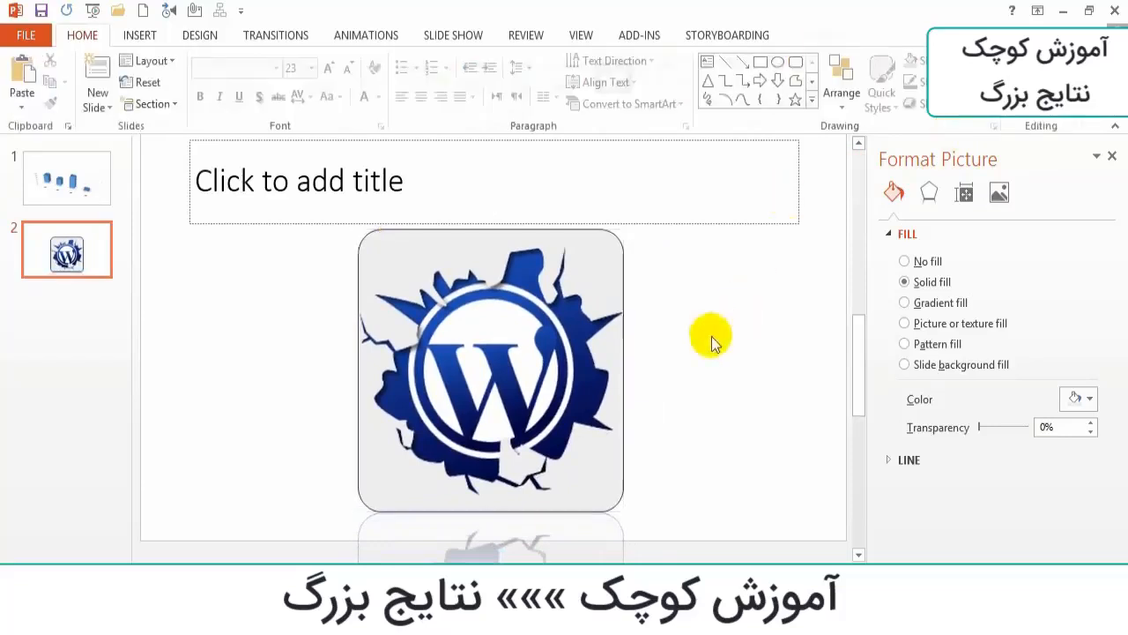
- Start creating a new photo album
left_click(136, 34)
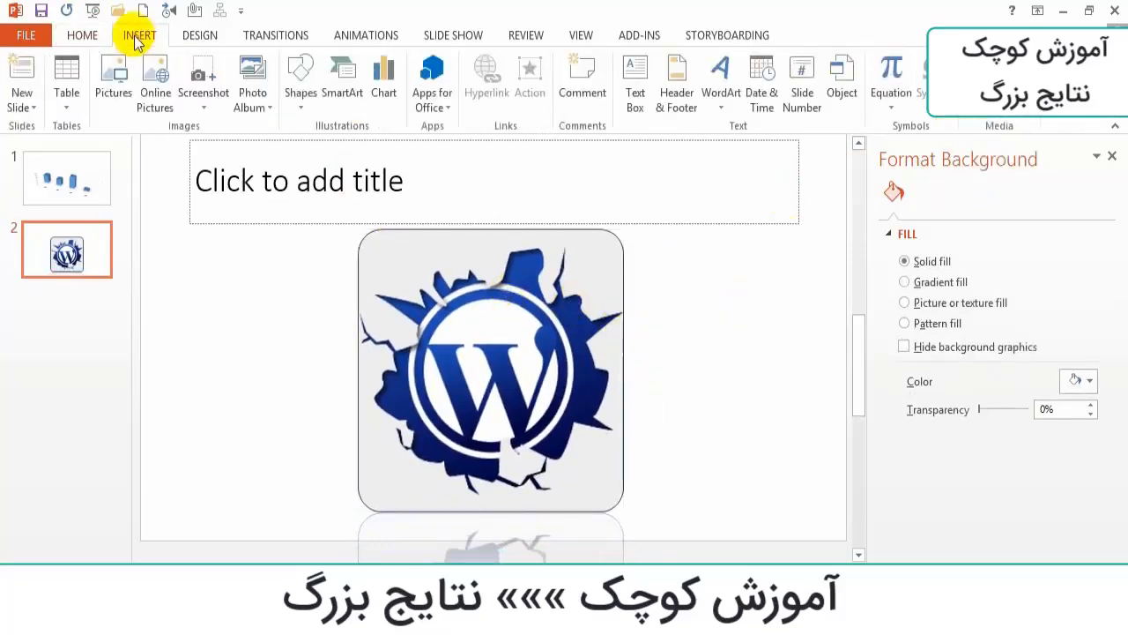
left_click(264, 108)
left_click(265, 132)
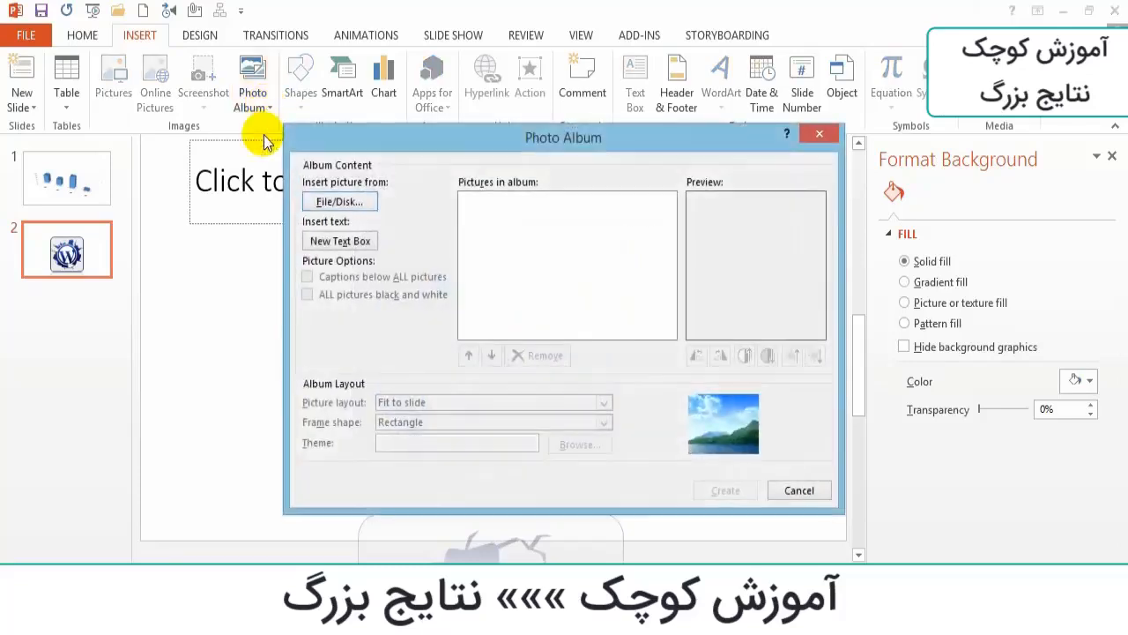
- Add all four pictures from the Wordpress Logo folder to the album and tick each one in the list
left_click(339, 204)
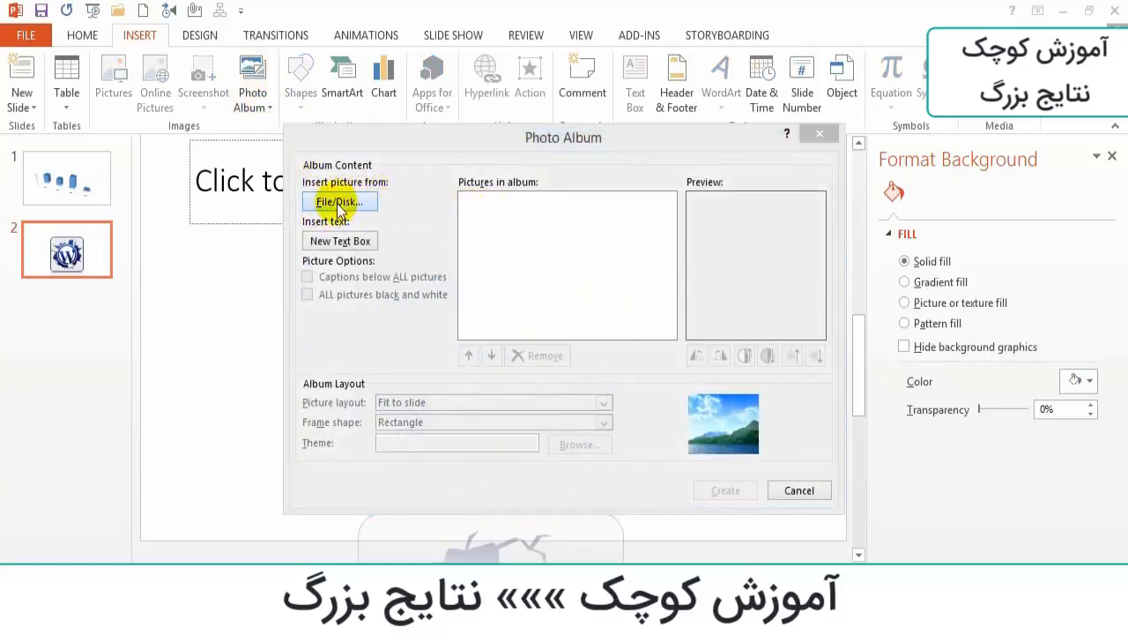
left_click_drag(483, 408, 831, 266)
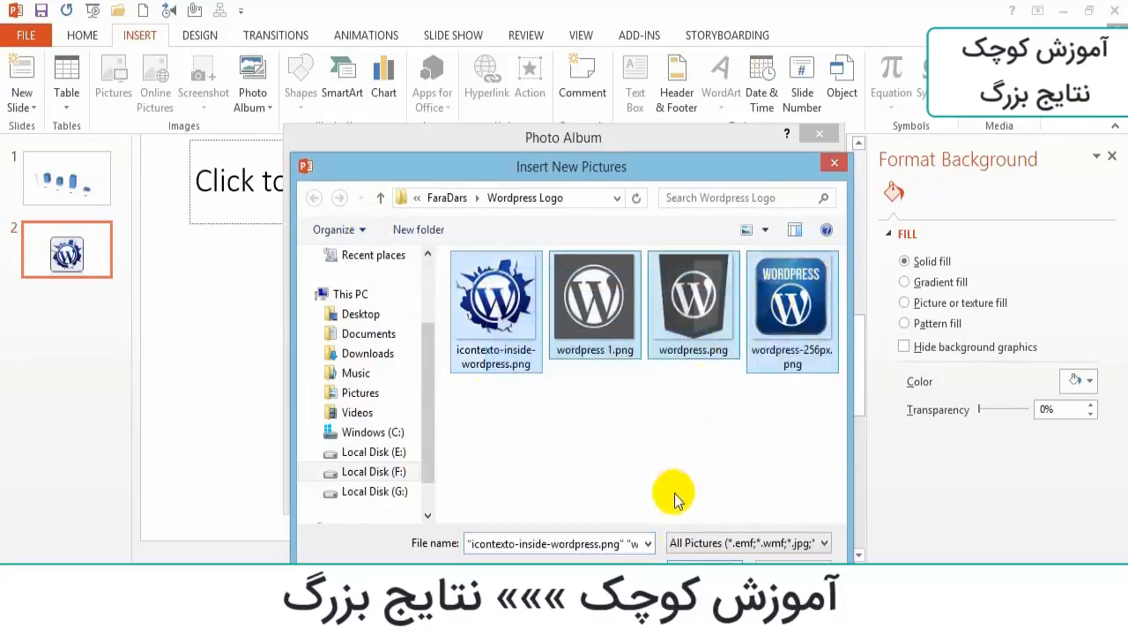
left_click(705, 557)
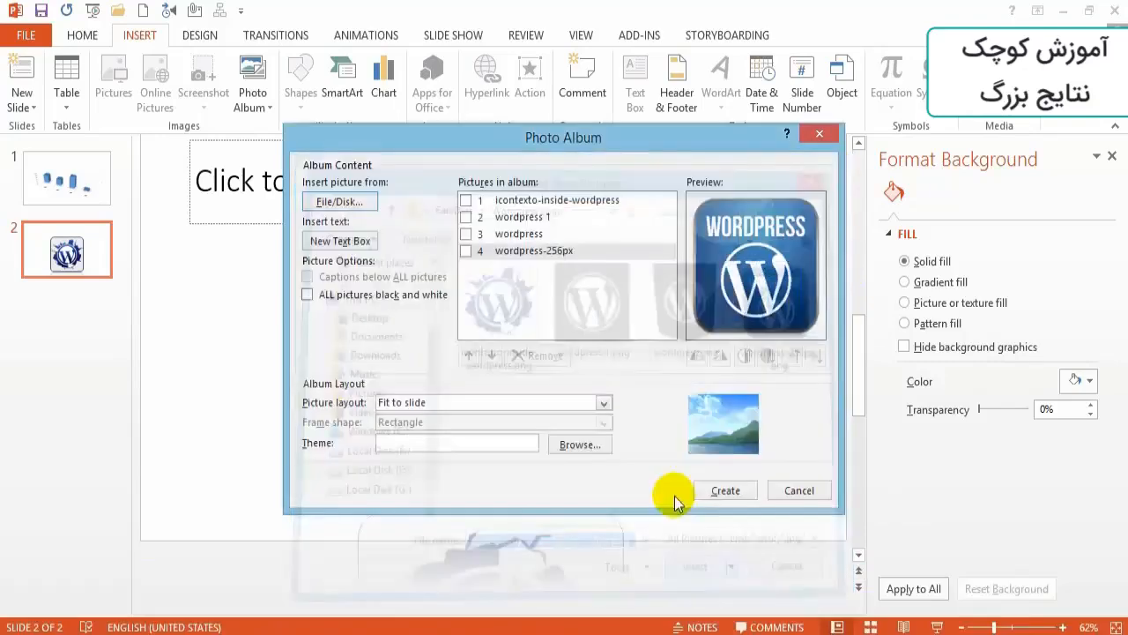
left_click(465, 200)
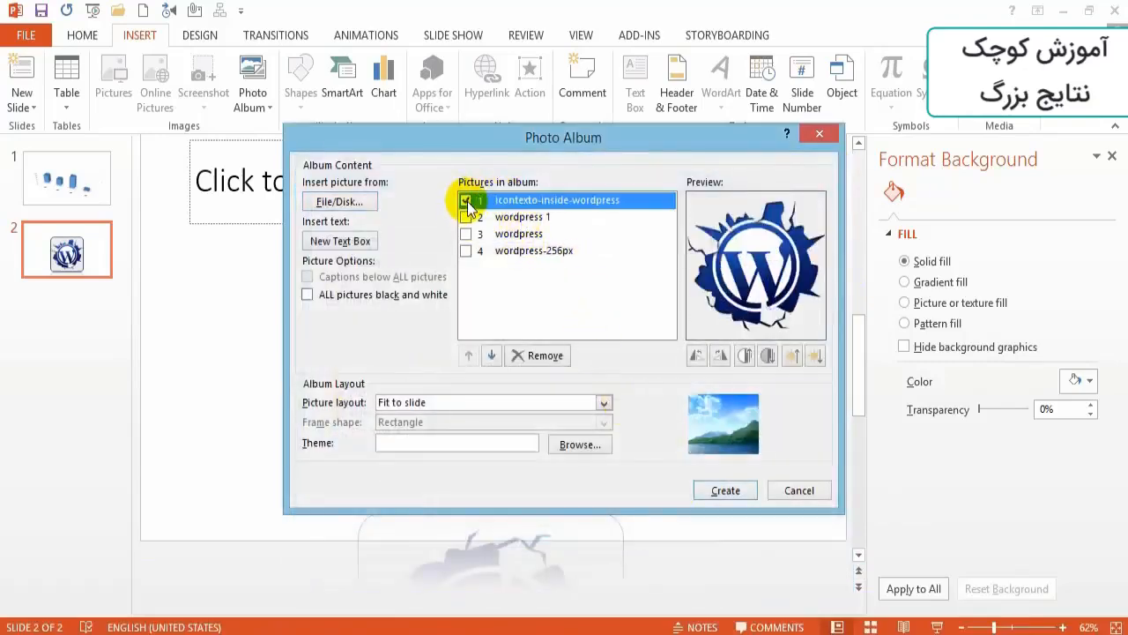
left_click(465, 217)
left_click(466, 233)
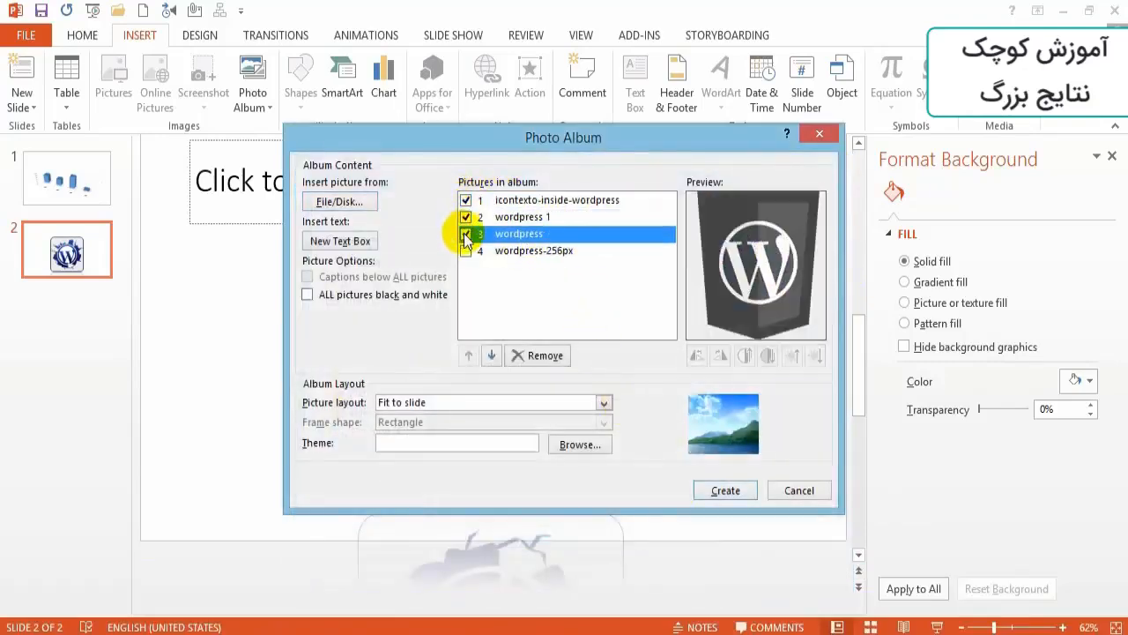
left_click(465, 251)
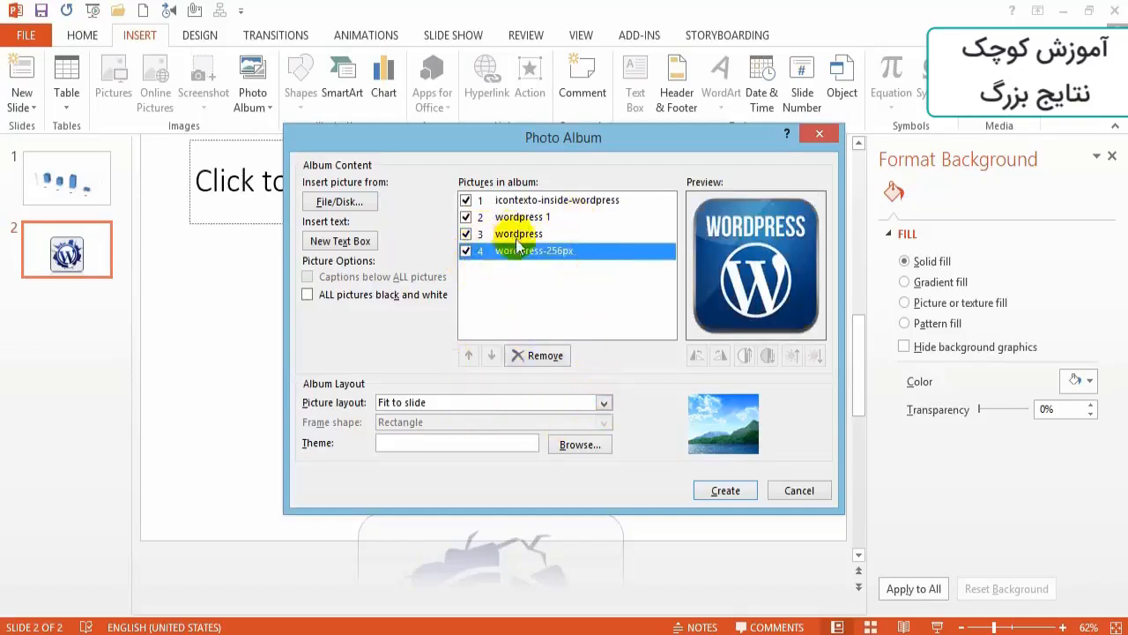
- Add a text box entry to the album and remove the entries from the album list
left_click(340, 241)
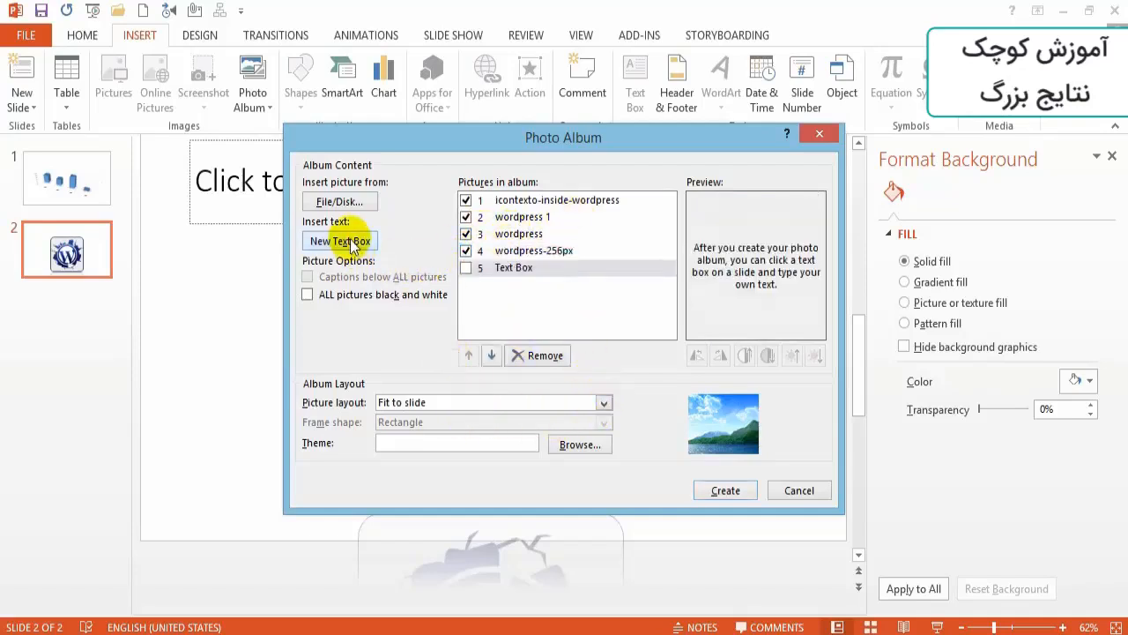
left_click(470, 267)
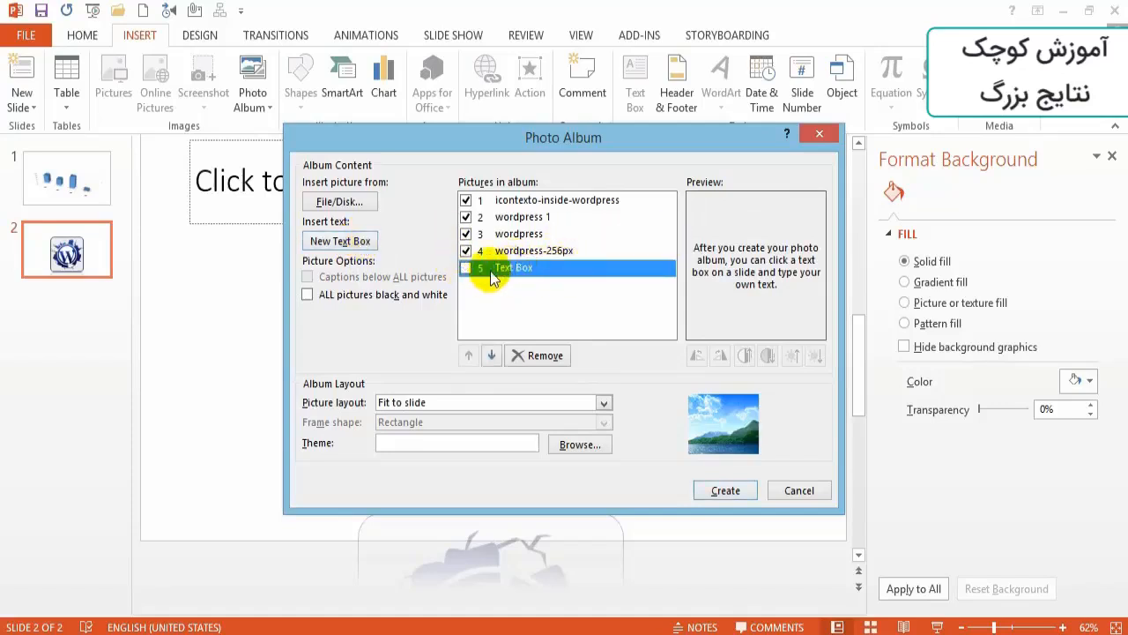
left_click(537, 355)
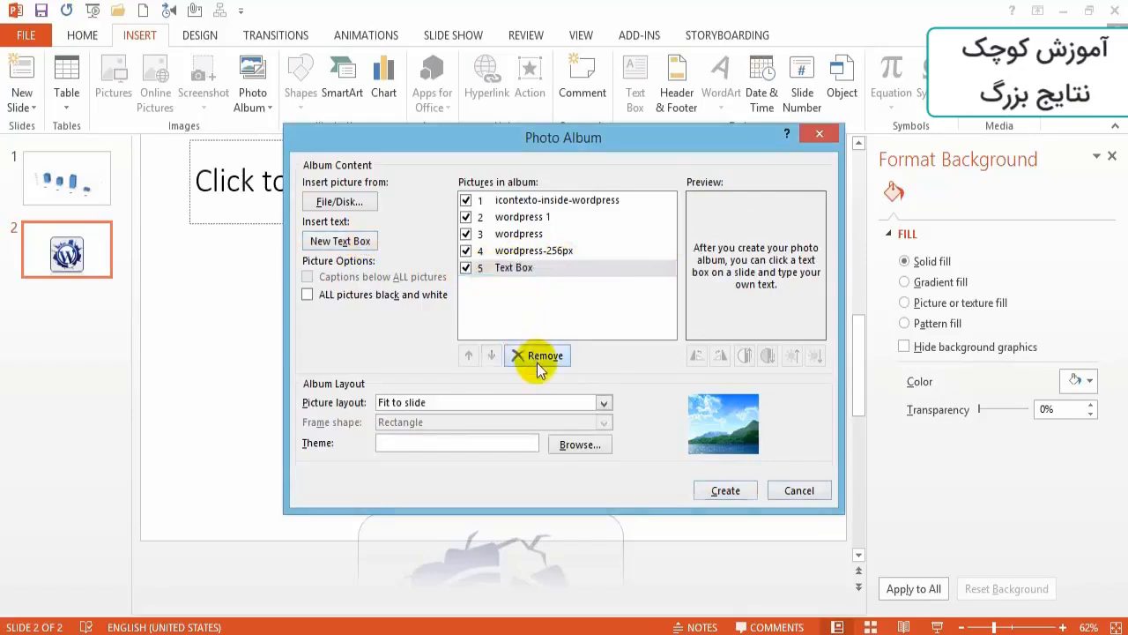
- Add the four WordPress logo pictures from disk to the emptied album again and tick all of them
left_click(340, 202)
left_click_drag(485, 421, 861, 297)
left_click(725, 566)
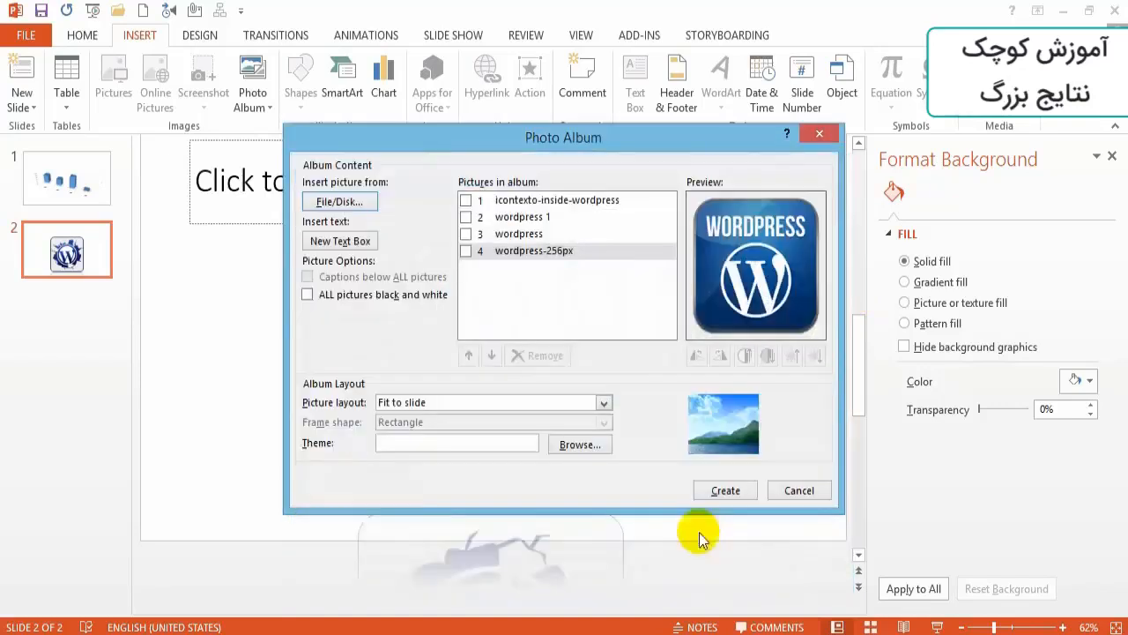
left_click(467, 251)
left_click(466, 200)
left_click(467, 216)
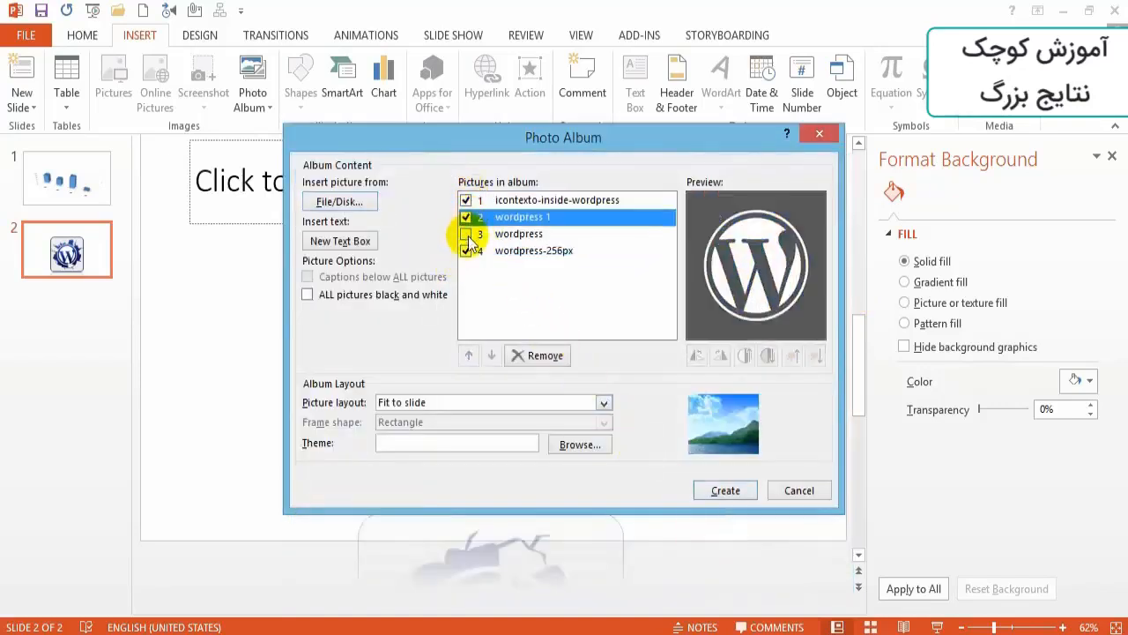
left_click(466, 234)
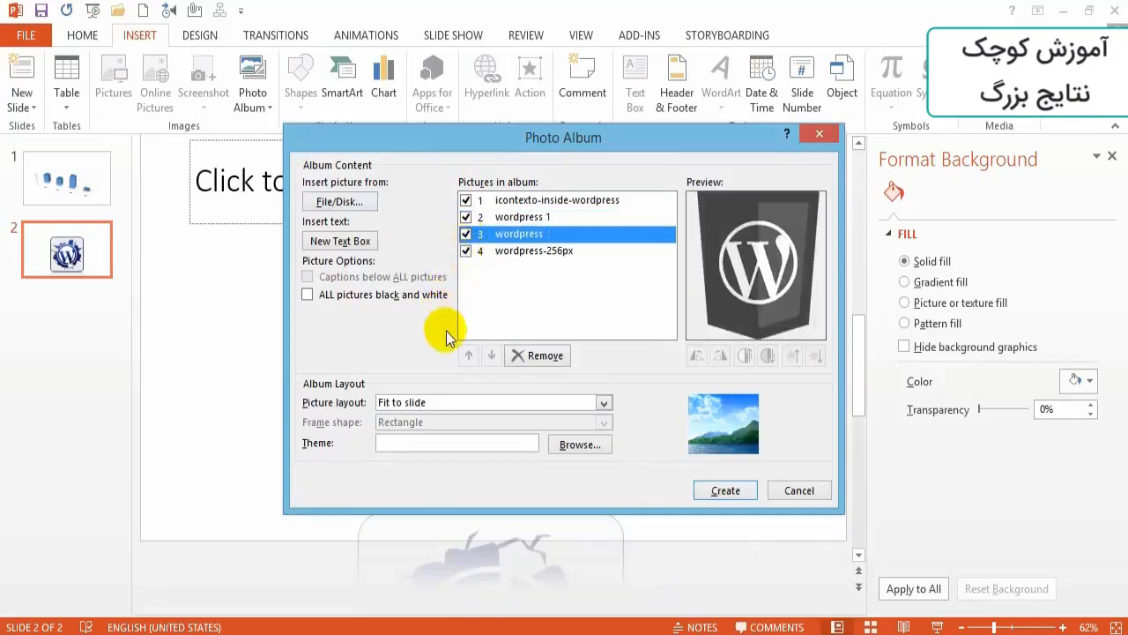
- Set the album's picture layout to 4 pictures
left_click(396, 377)
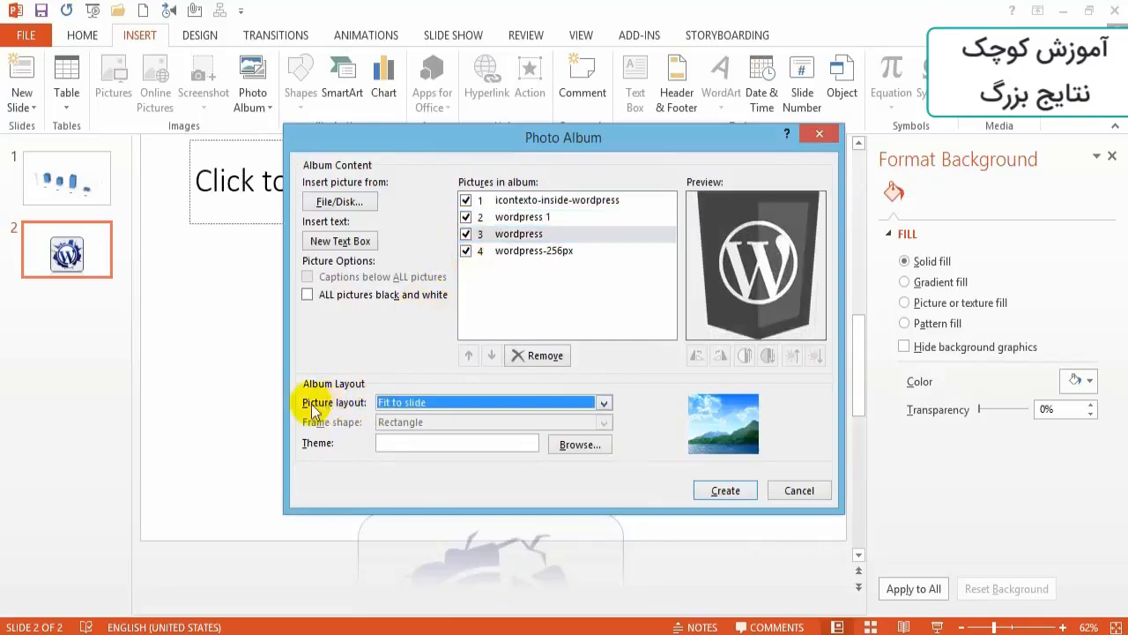
left_click(607, 405)
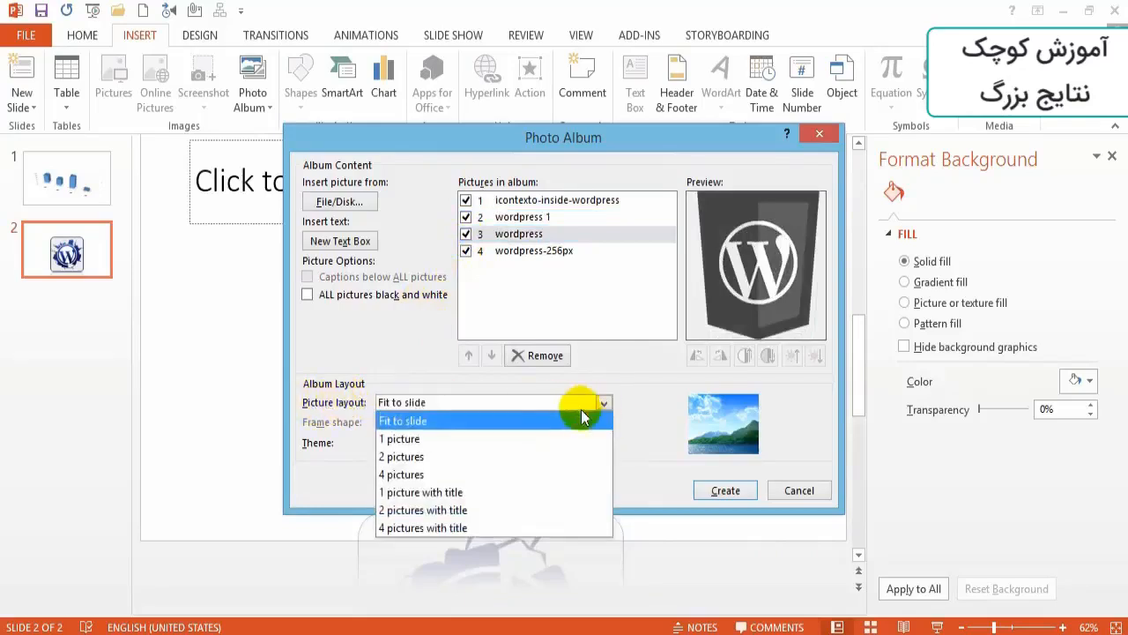
left_click(410, 422)
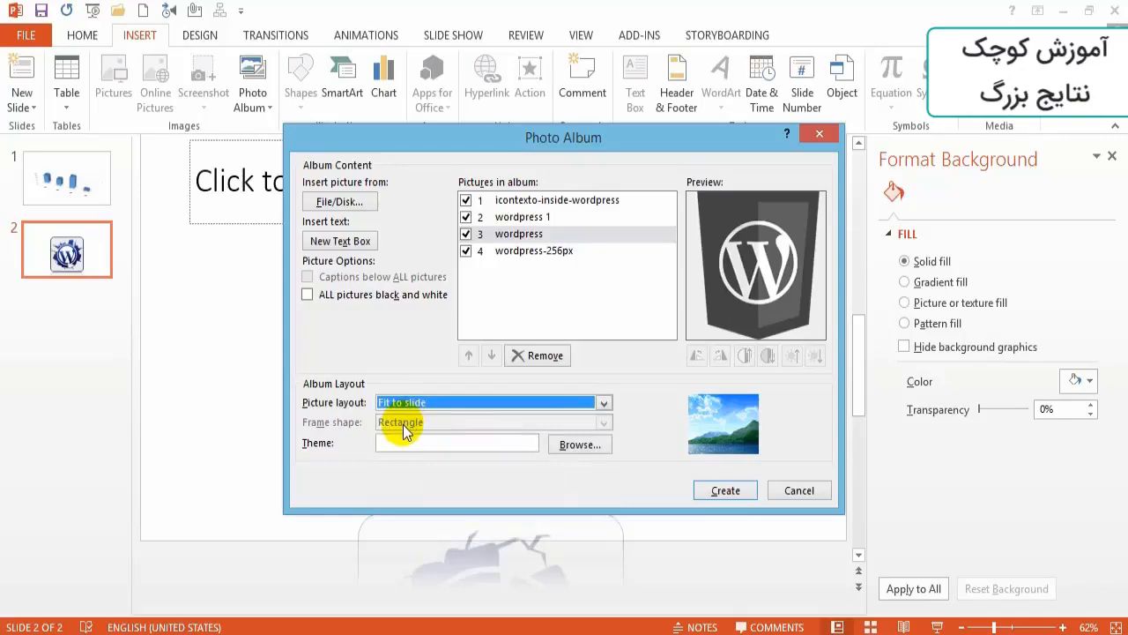
left_click(604, 403)
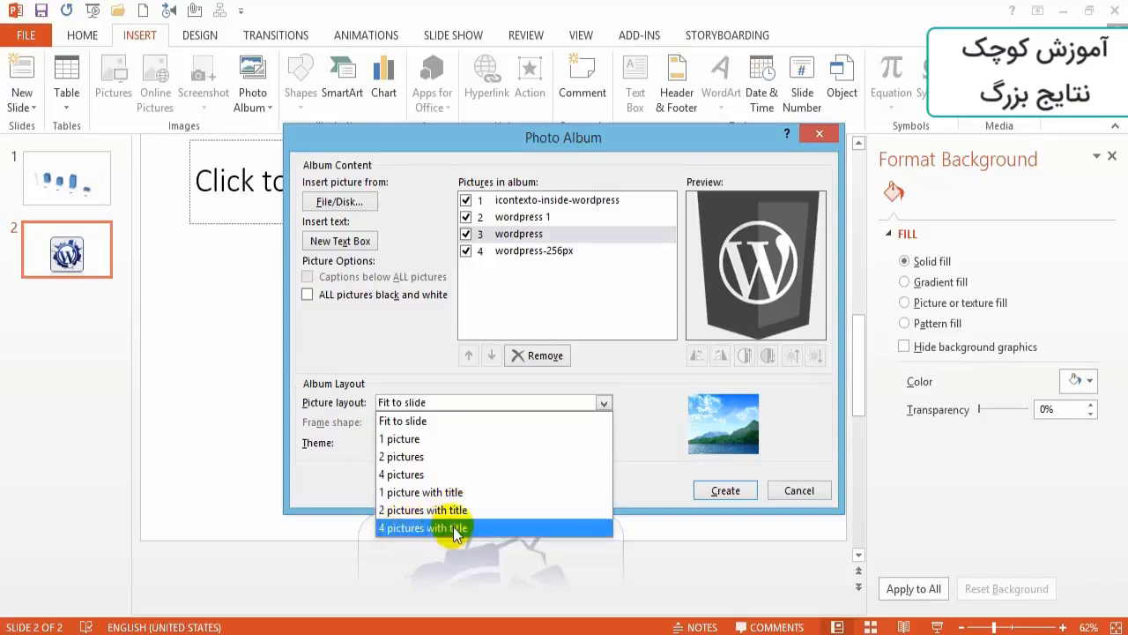
left_click(408, 476)
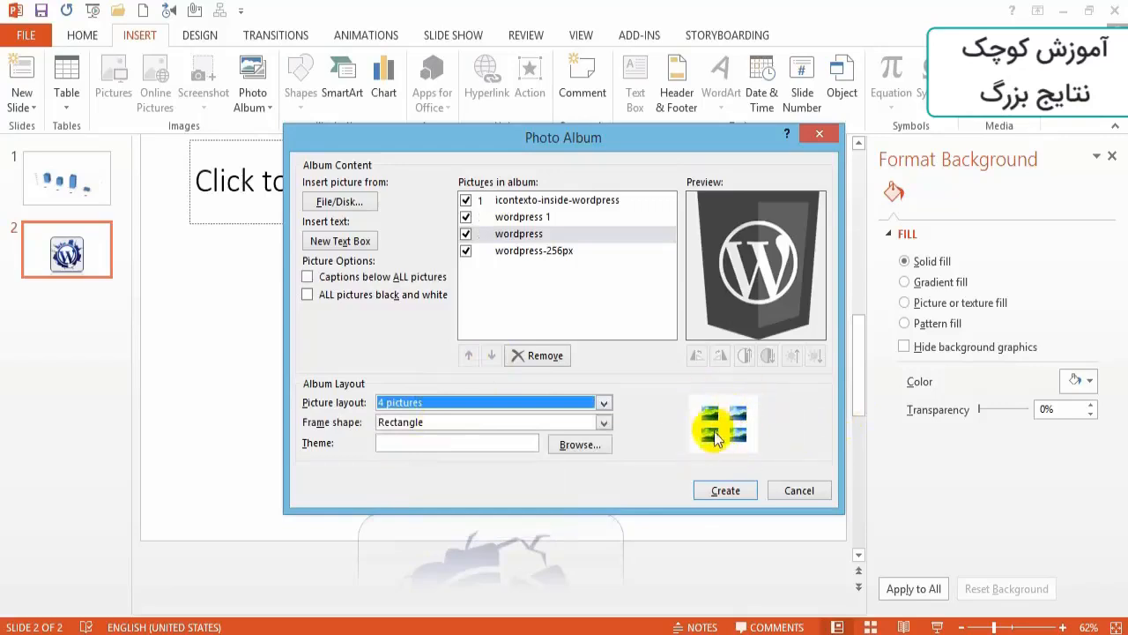
- Set the album's frame shape to Center Shadow Rectangle and create the album
left_click(604, 424)
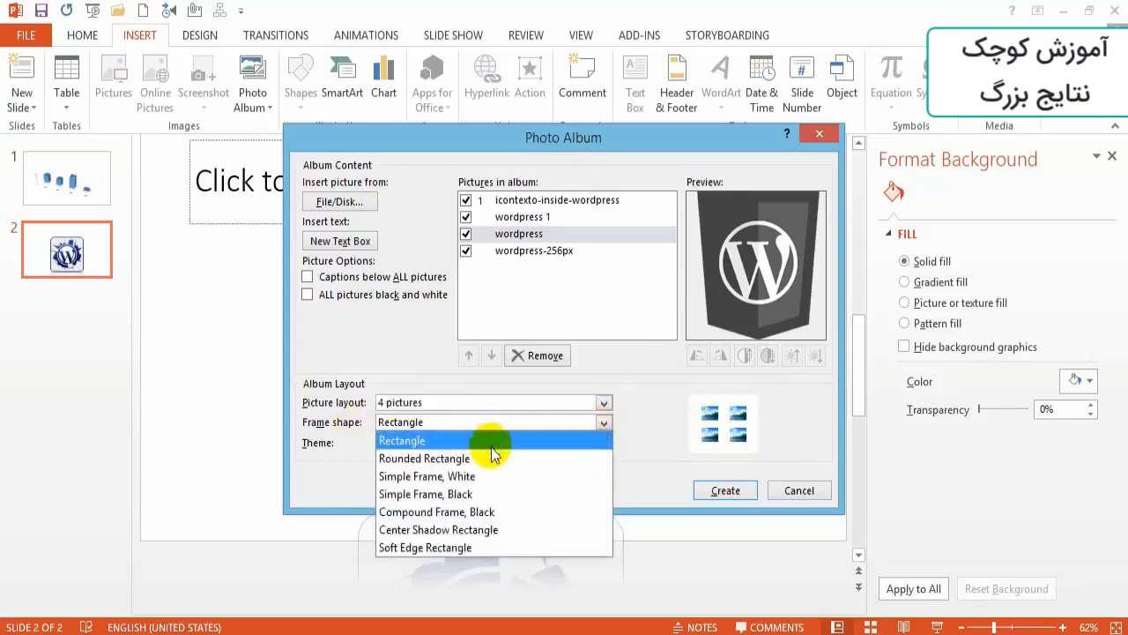
left_click(480, 475)
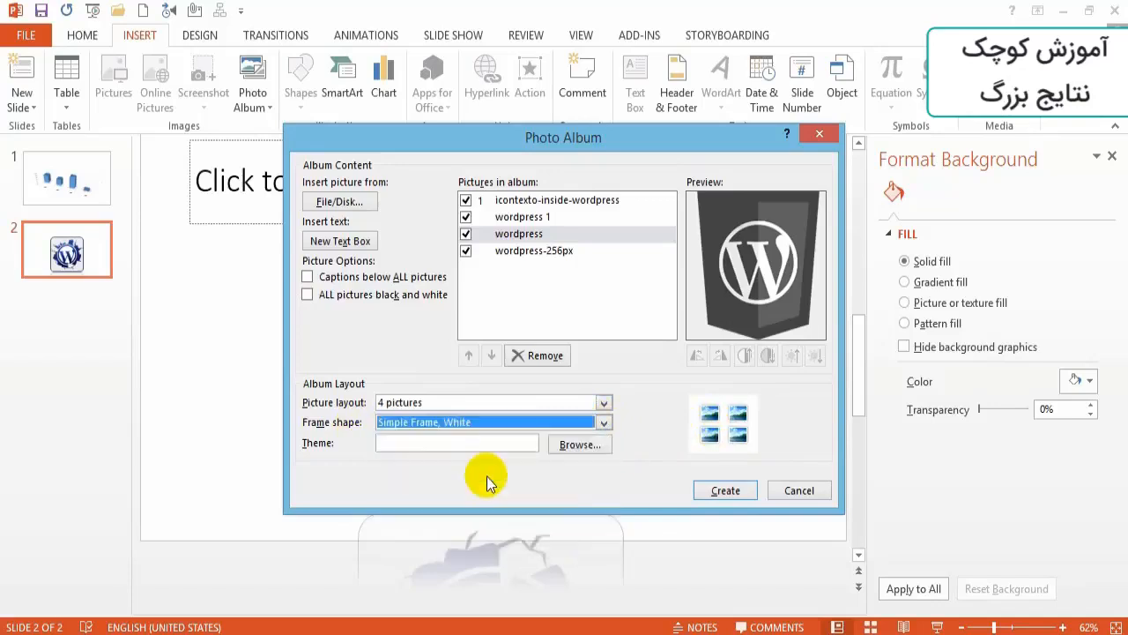
left_click(601, 425)
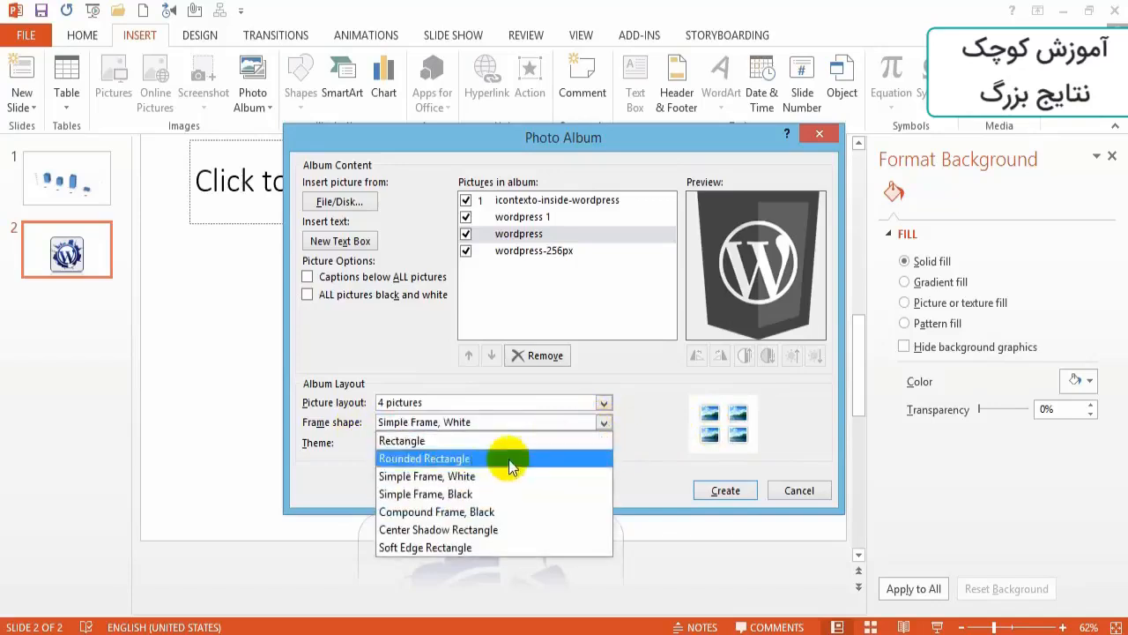
left_click(432, 529)
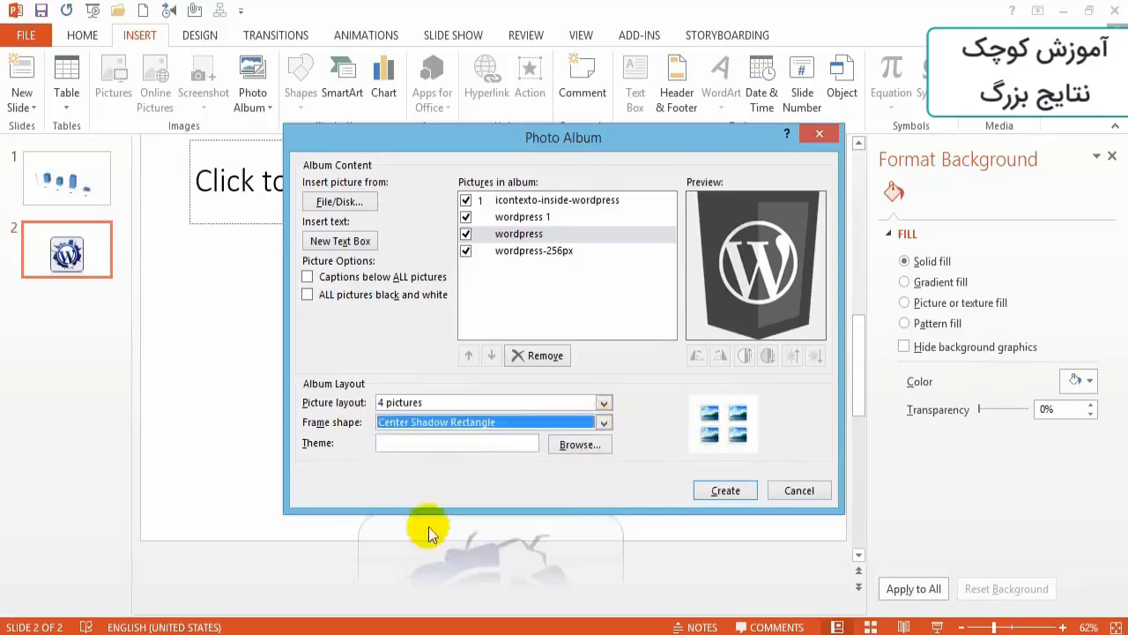
left_click(727, 491)
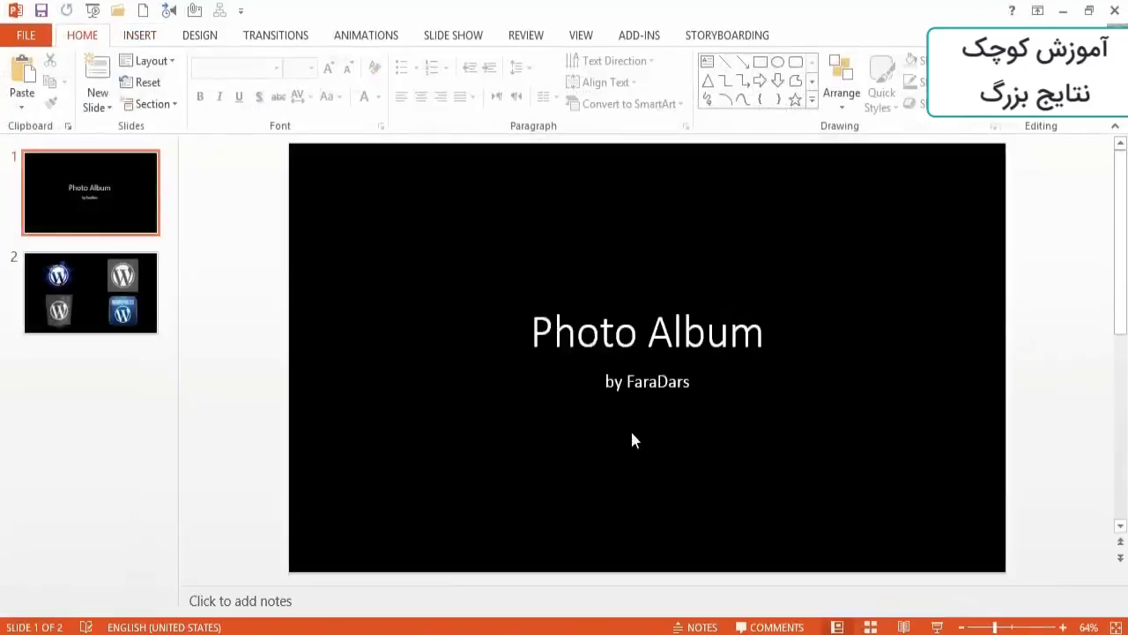
- Inspect the pictures on the album's second slide and close the album presentation without saving it
left_click(91, 302)
left_click(465, 291)
left_click(466, 428)
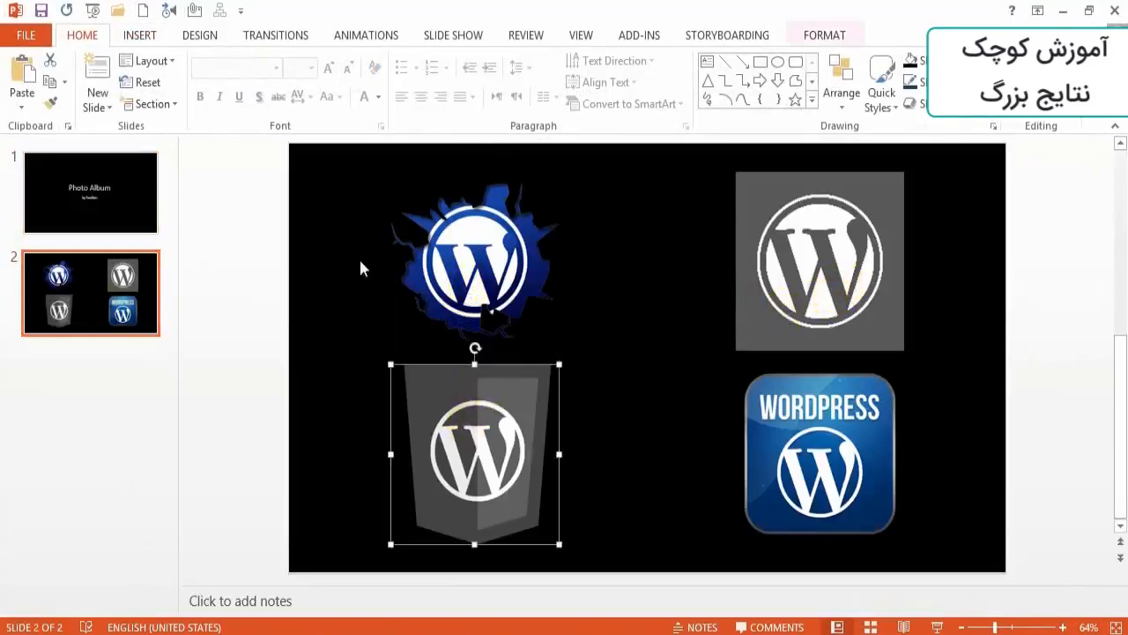
left_click(630, 289)
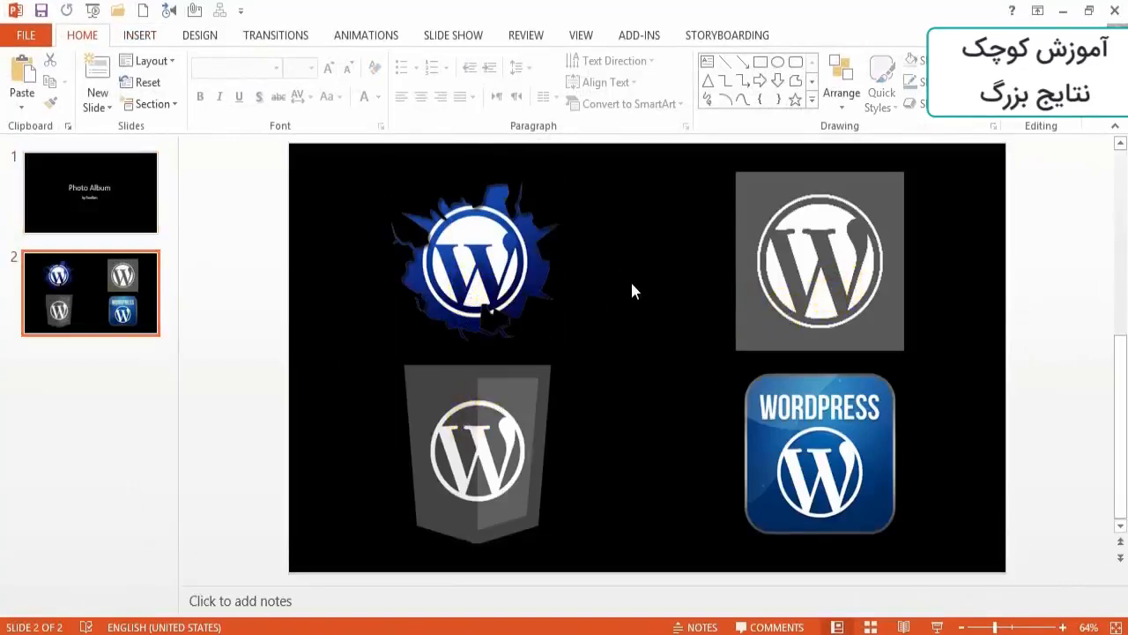
left_click(1115, 16)
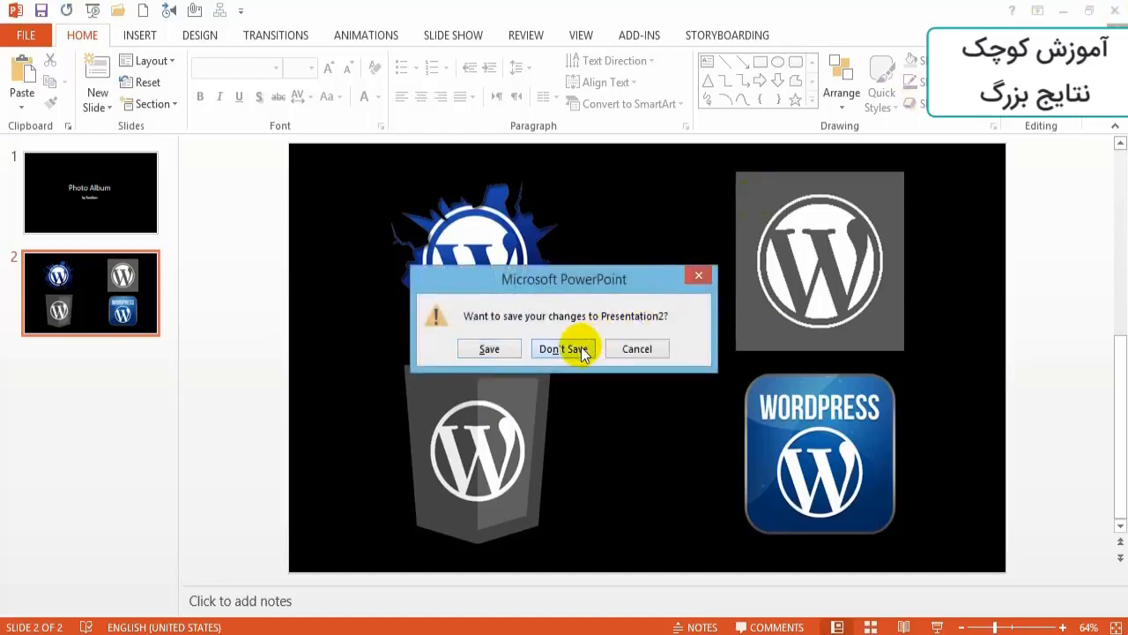
left_click(581, 349)
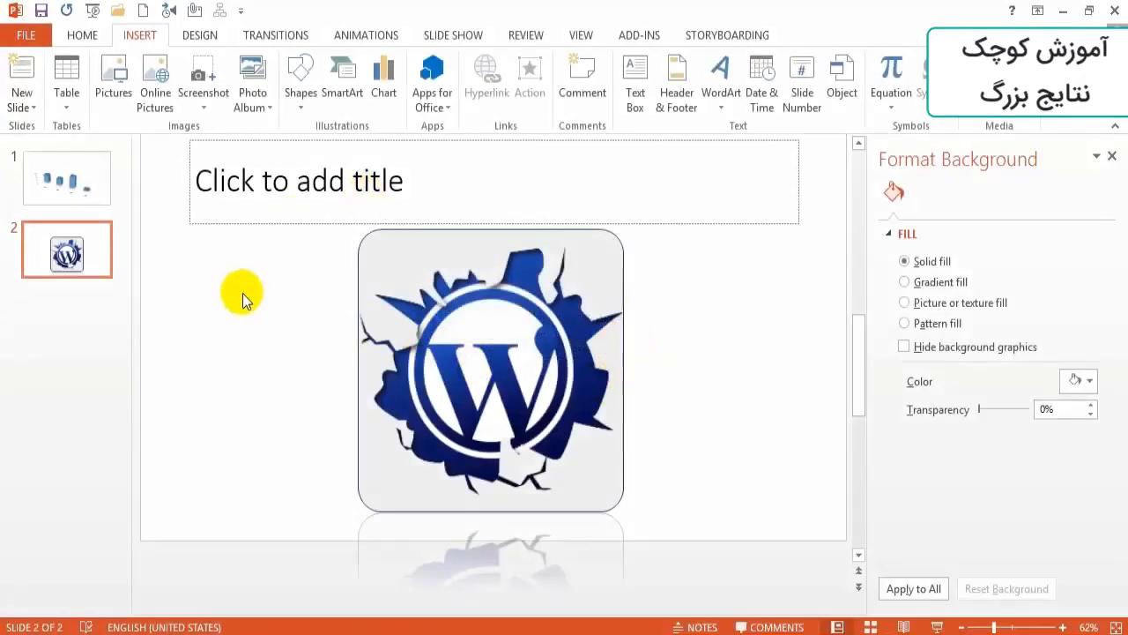
left_click(259, 105)
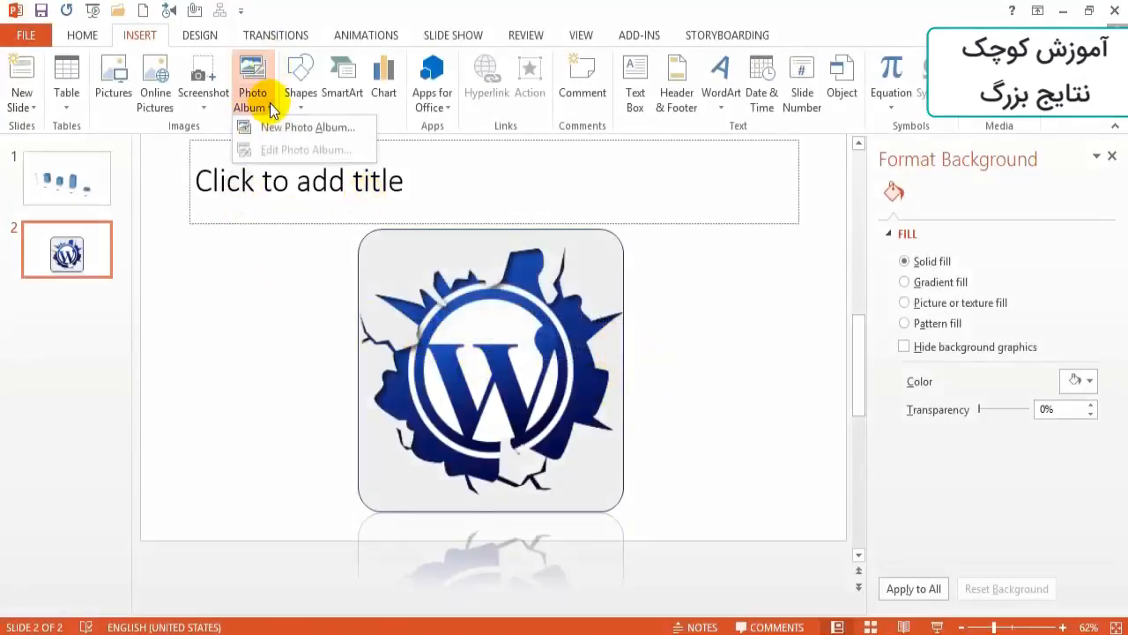
left_click(279, 287)
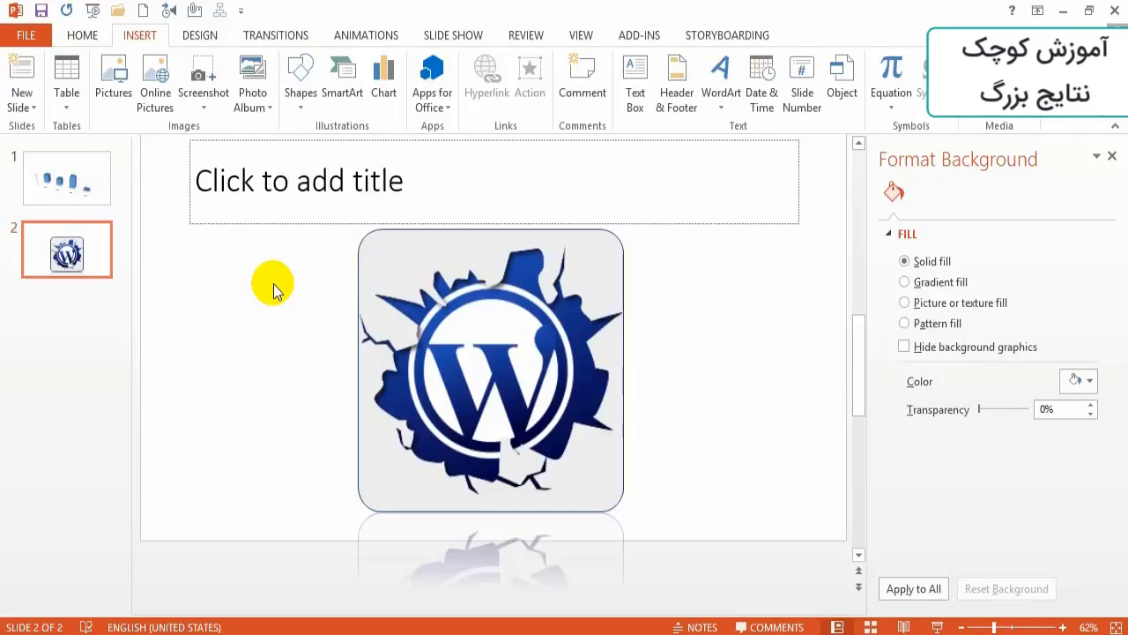
scroll(725, 366, "up", 1)
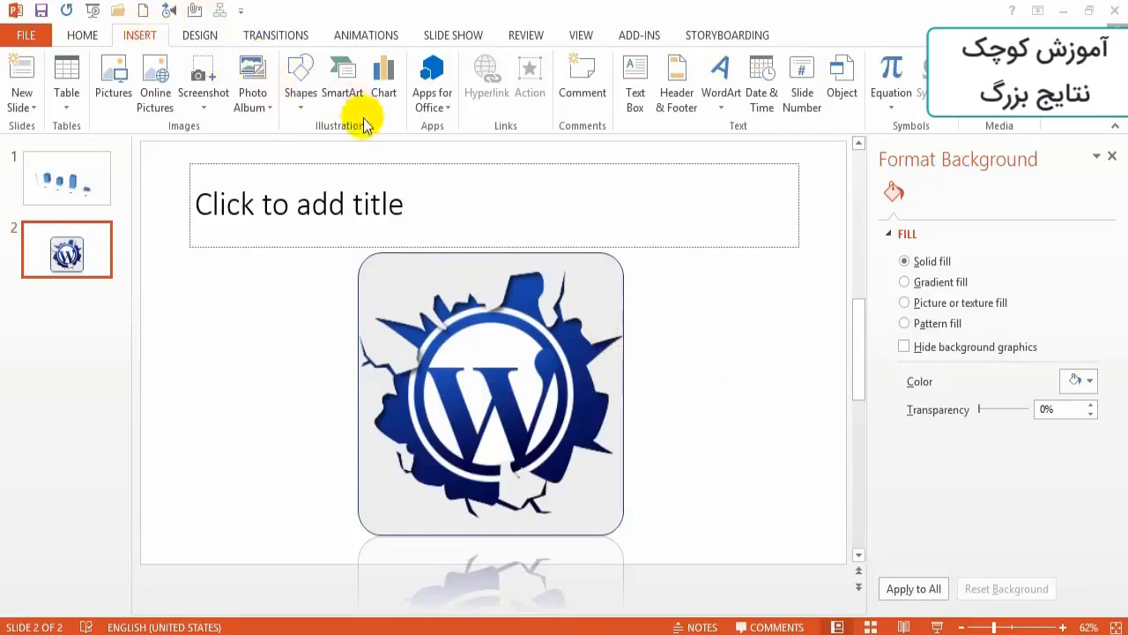
left_click(304, 79)
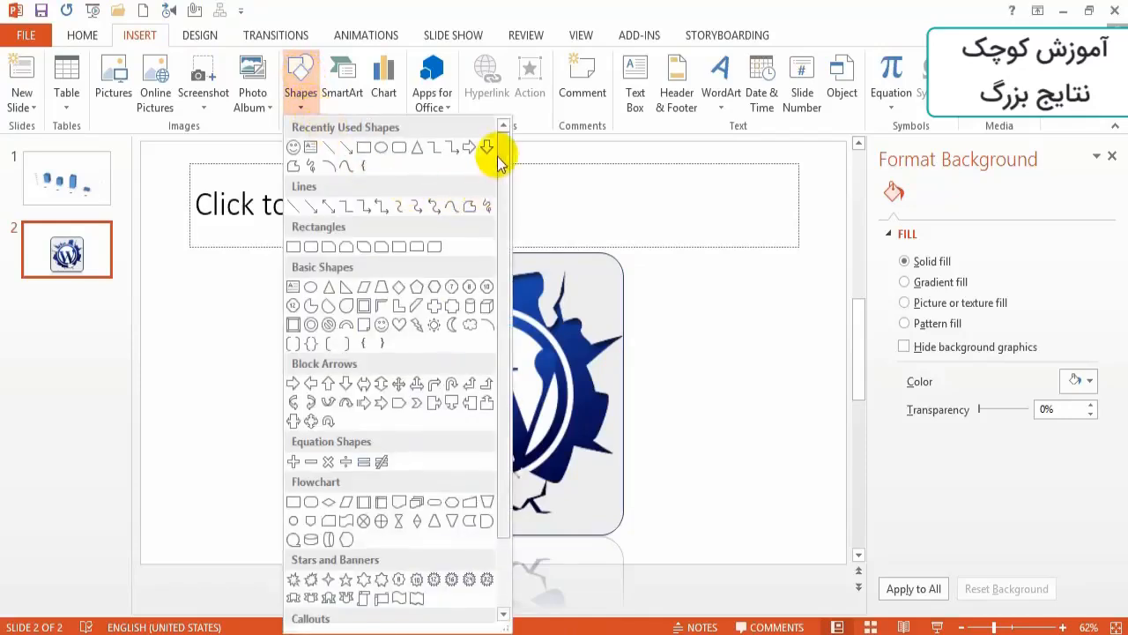
left_click_drag(501, 161, 503, 264)
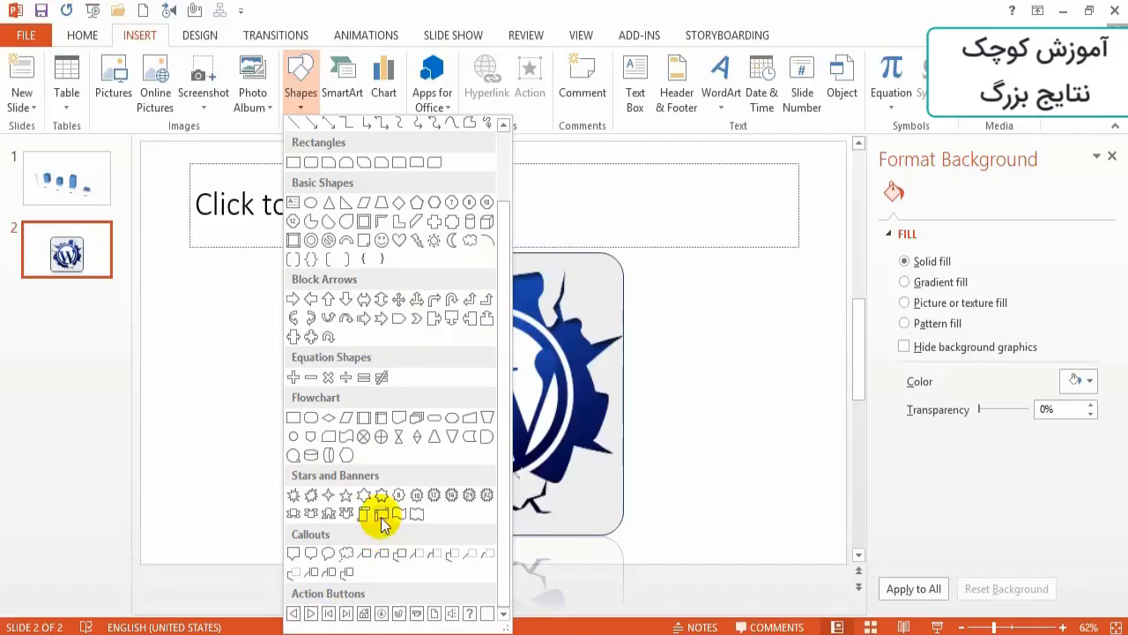
left_click(204, 339)
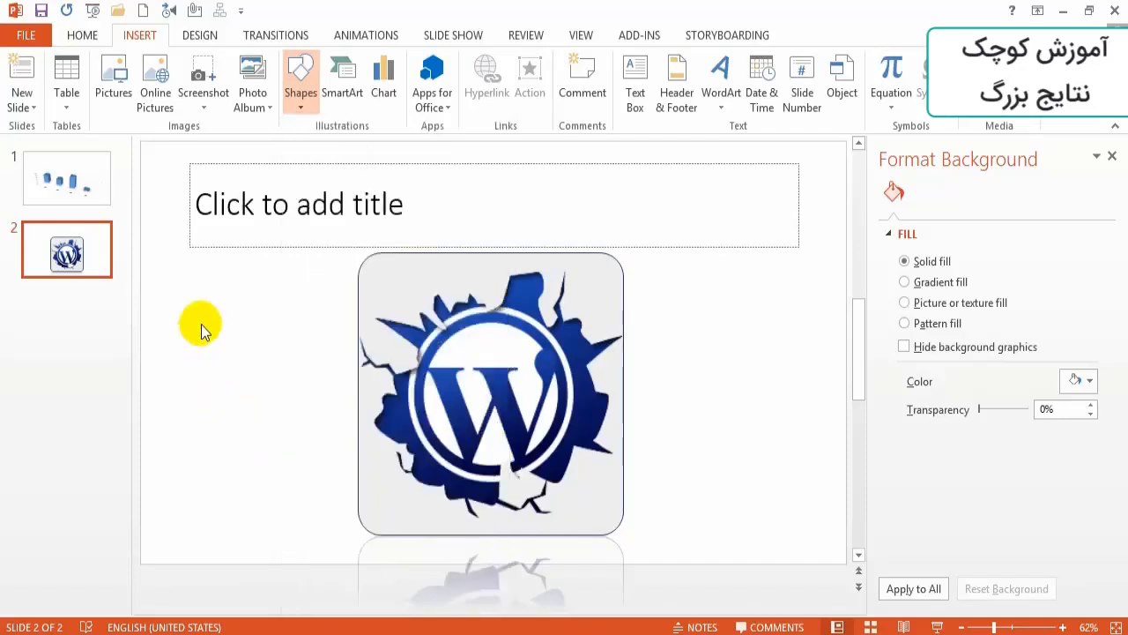
- Add a new slide after the logo slide and draw a large Explosion 2 shape over its title and text placeholders
right_click(32, 251)
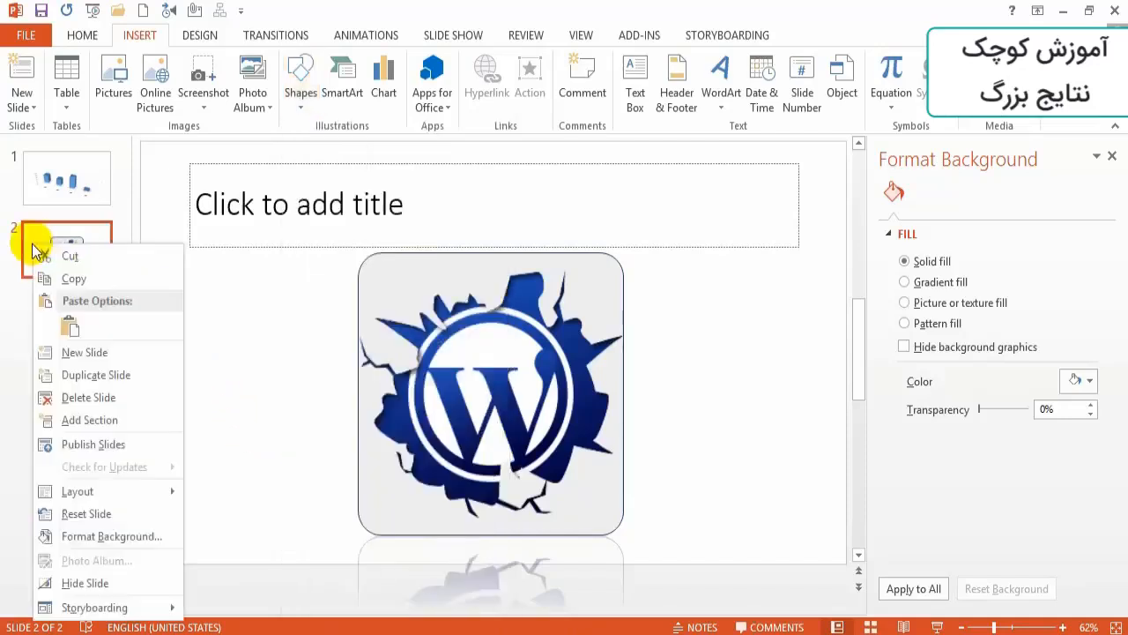
left_click(72, 353)
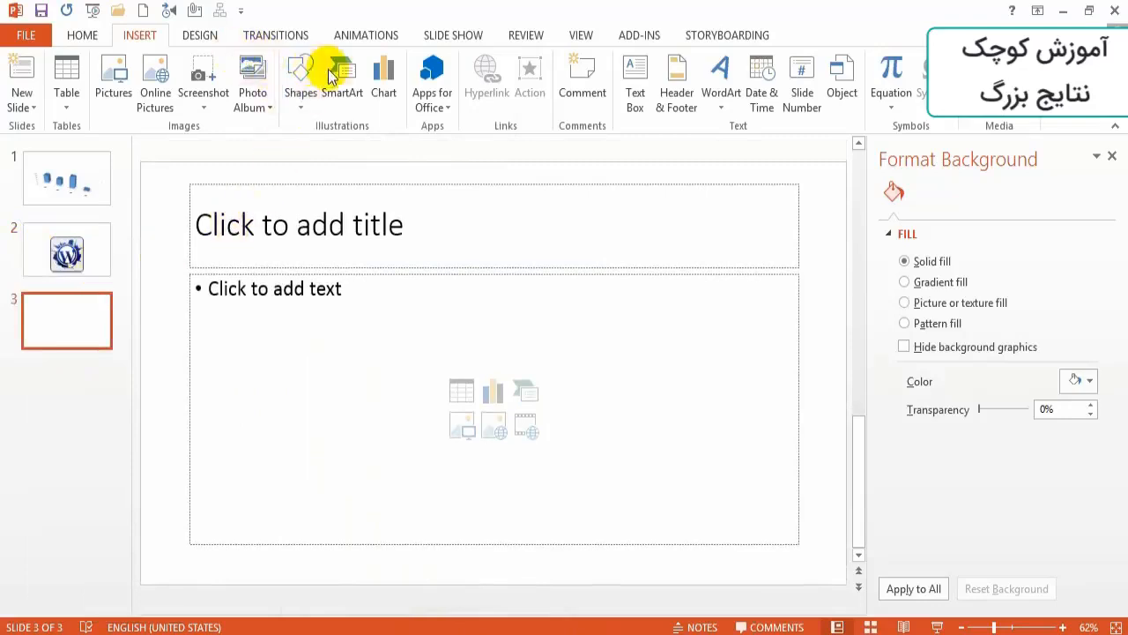
left_click(301, 80)
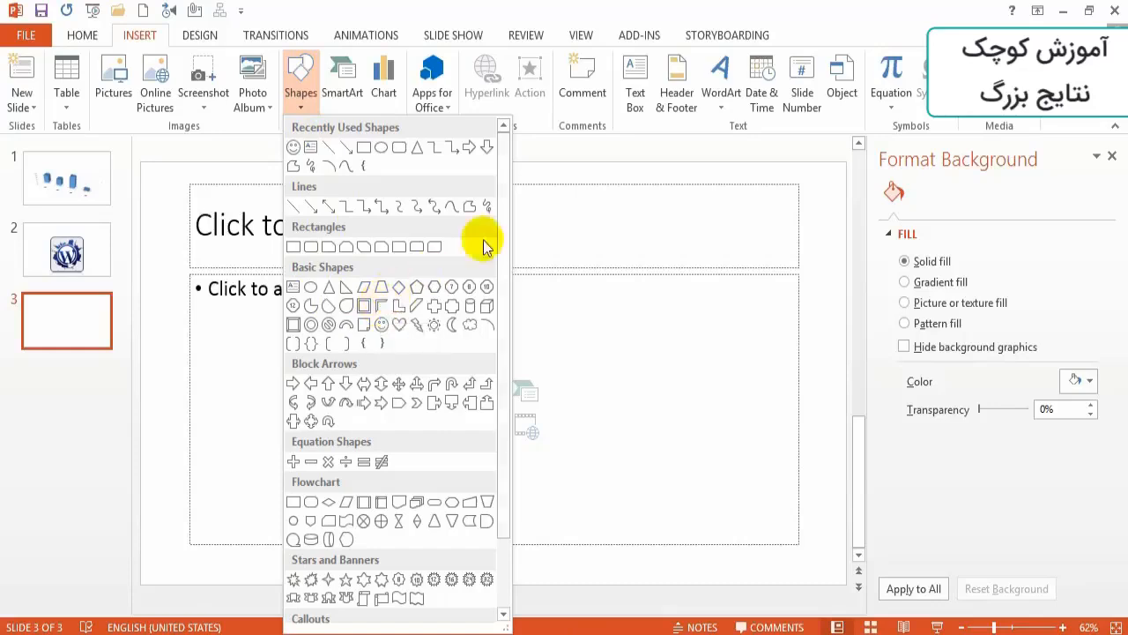
left_click_drag(503, 235, 495, 308)
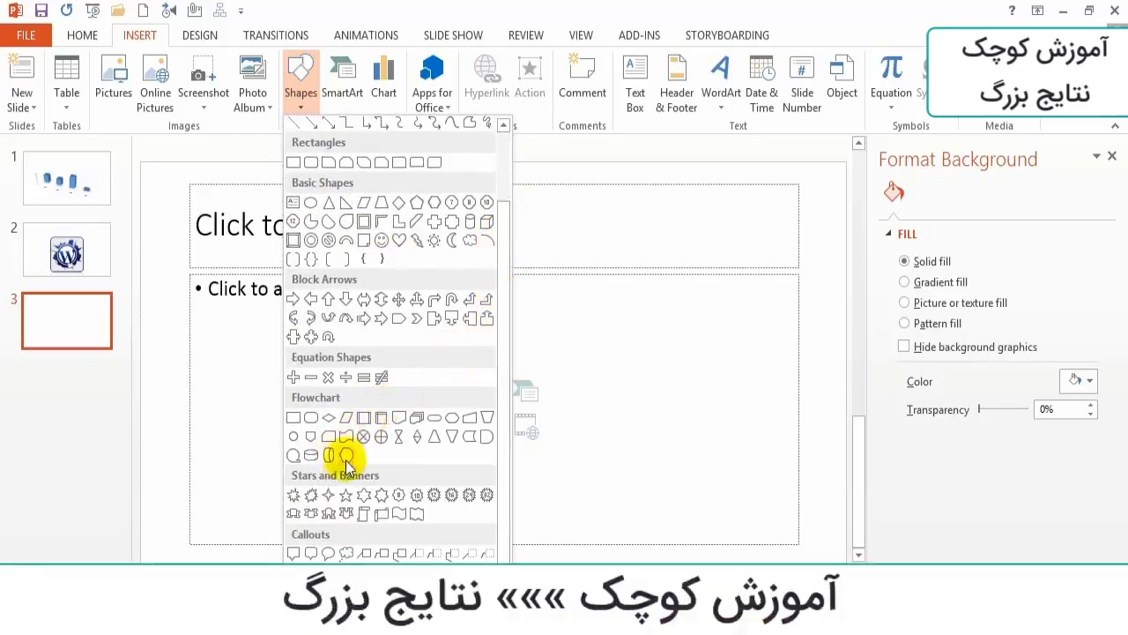
left_click(309, 497)
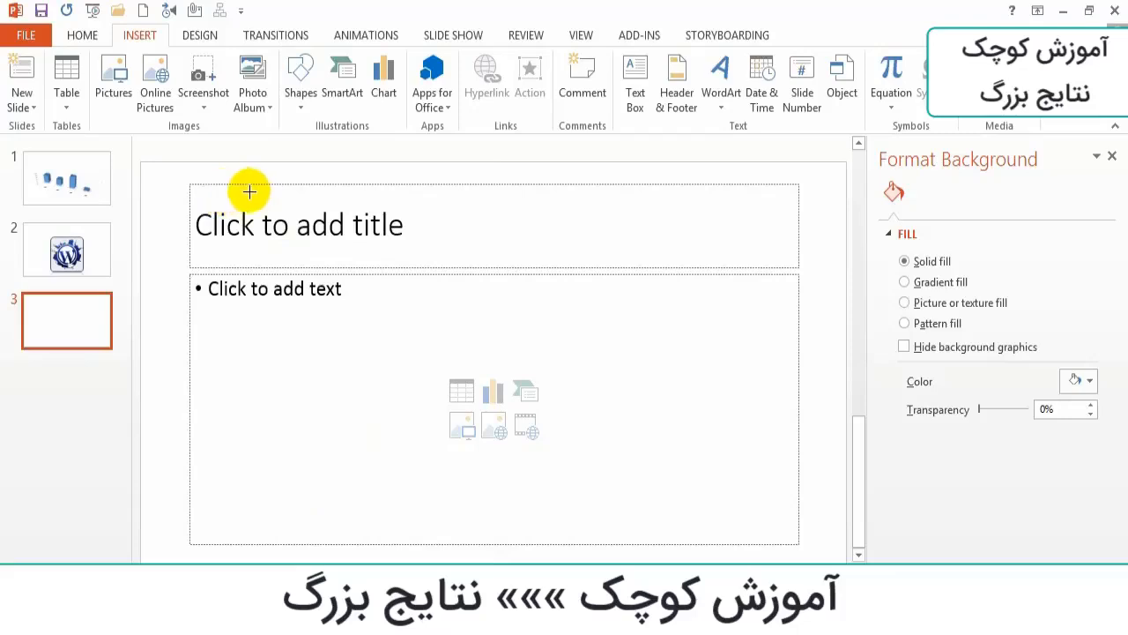
left_click_drag(172, 171, 431, 490)
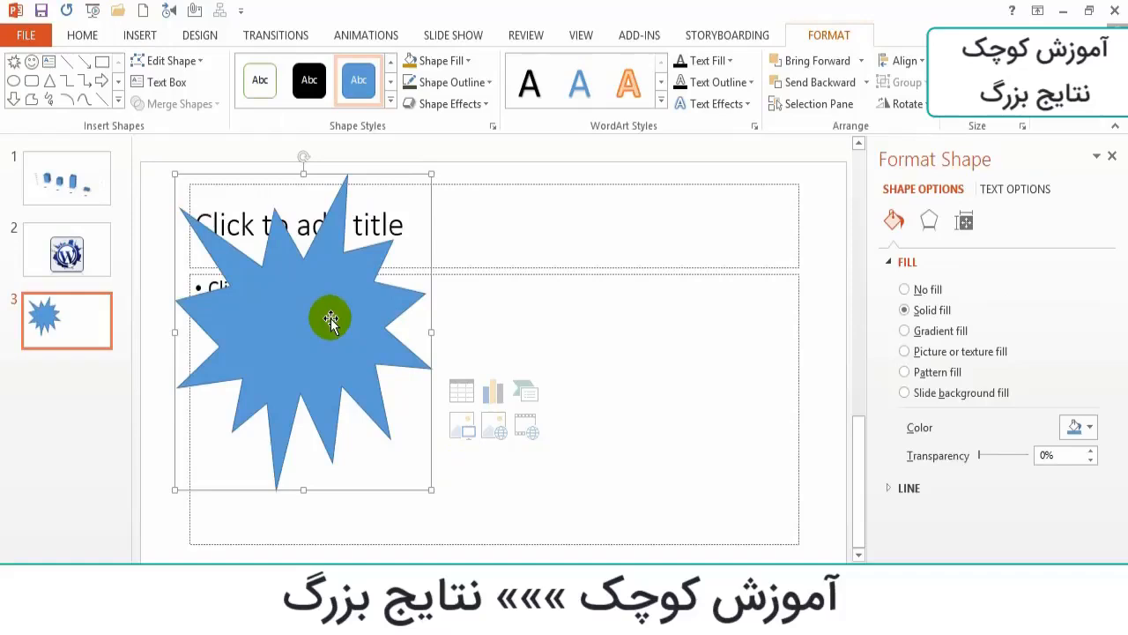
- Move the explosion shape to the middle of the slide and delete the empty title and text placeholders
left_click_drag(304, 315, 482, 355)
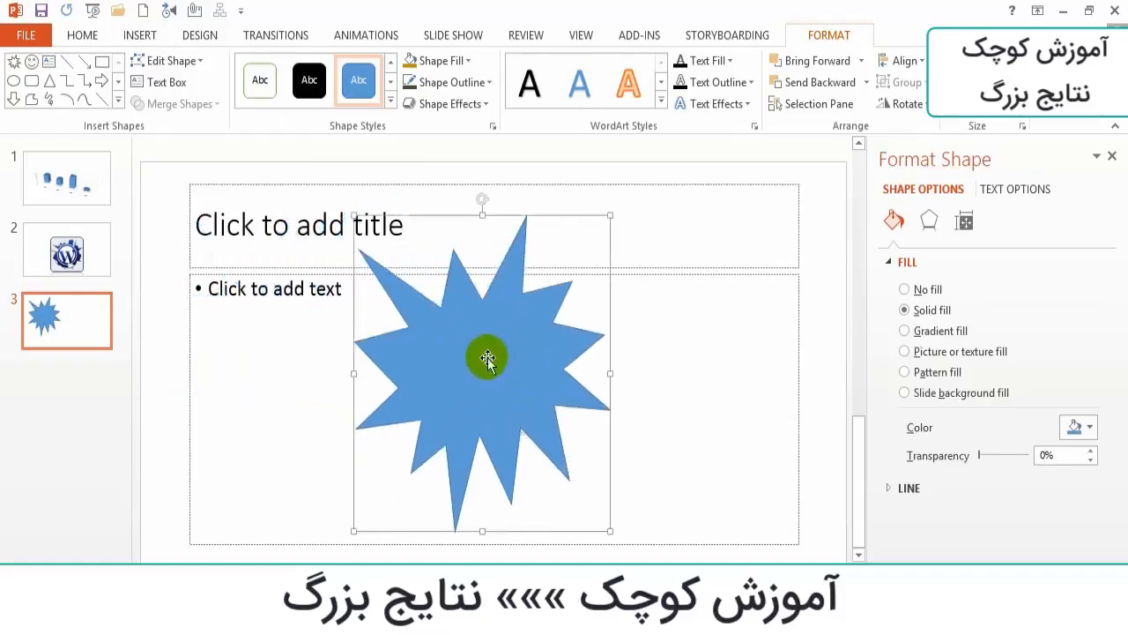
left_click(584, 183)
key("Delete")
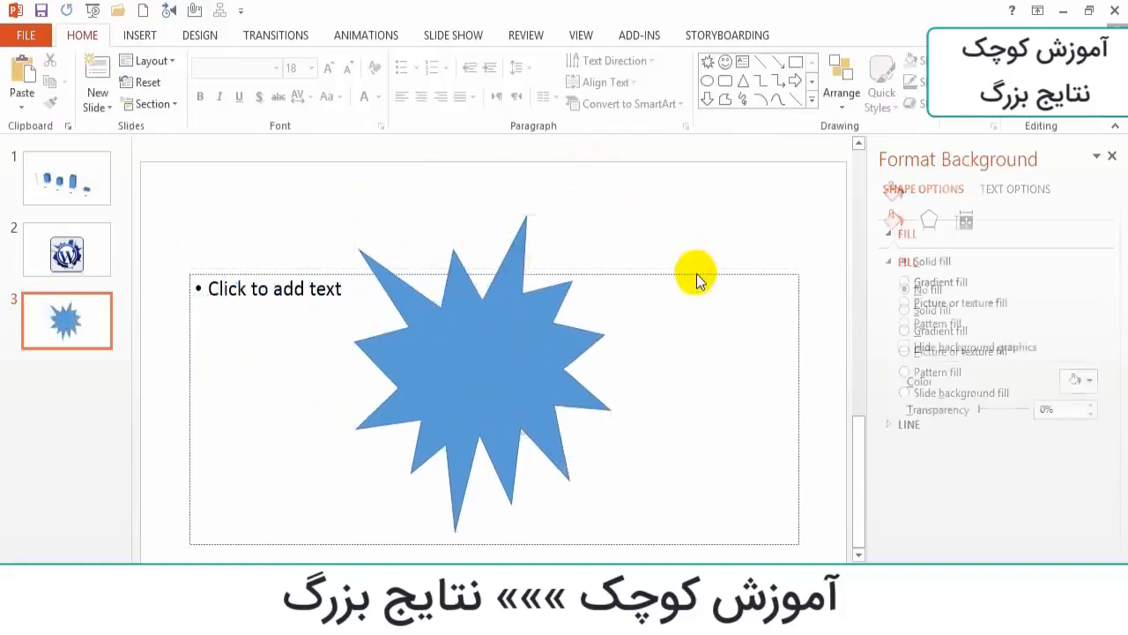
left_click(696, 272)
key("Delete")
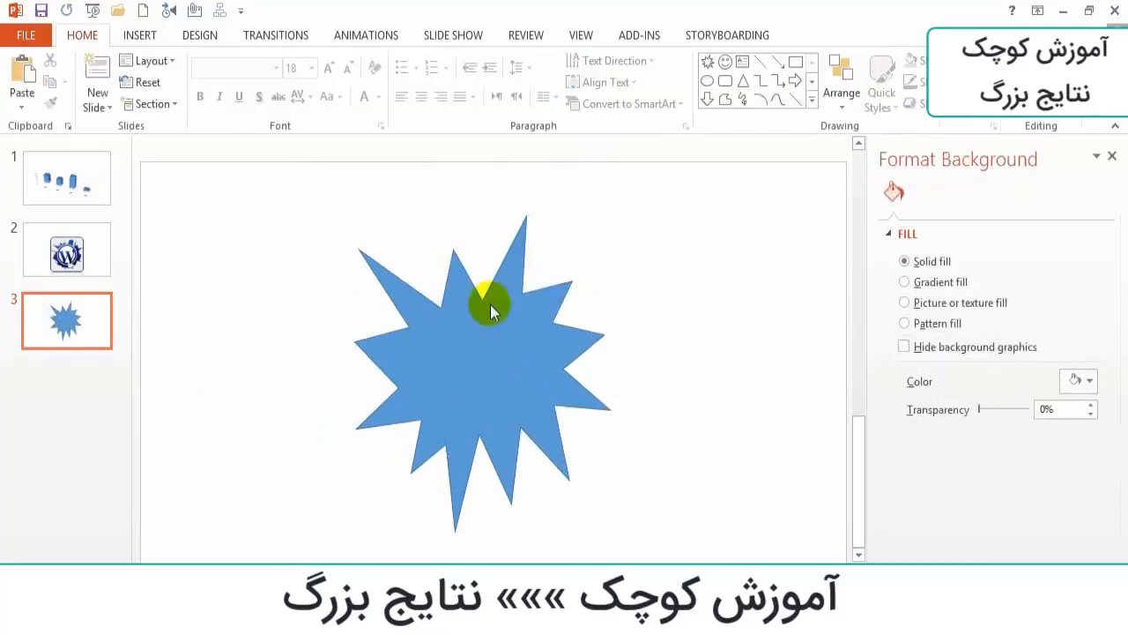
mouse_move(465, 346)
left_mouse_down()
mouse_move(459, 278)
mouse_move(460, 344)
left_mouse_up()
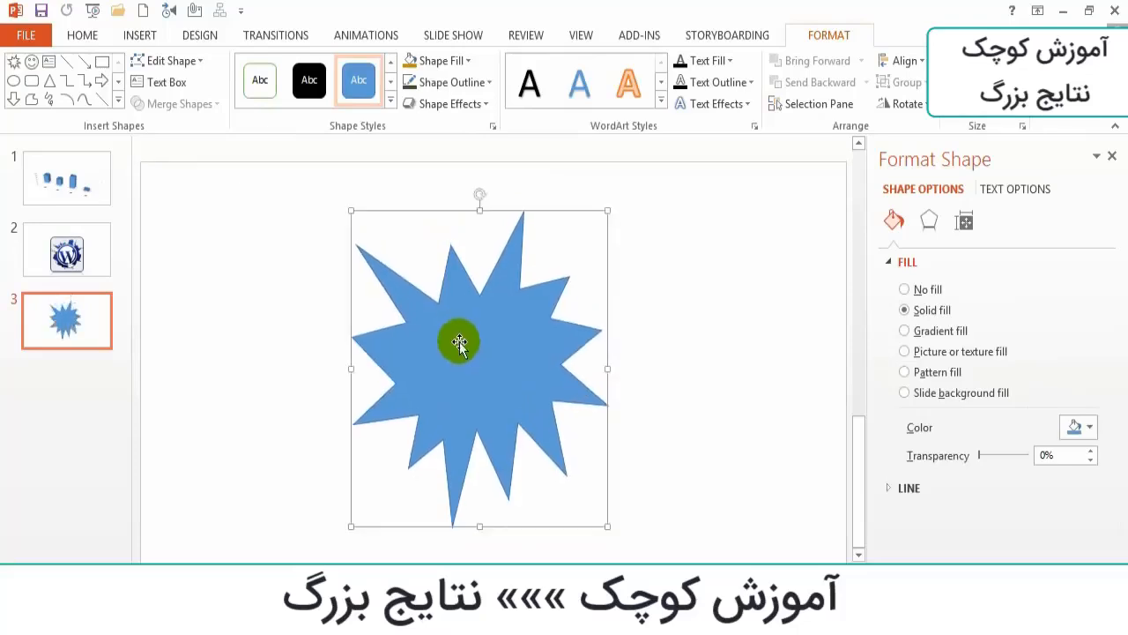